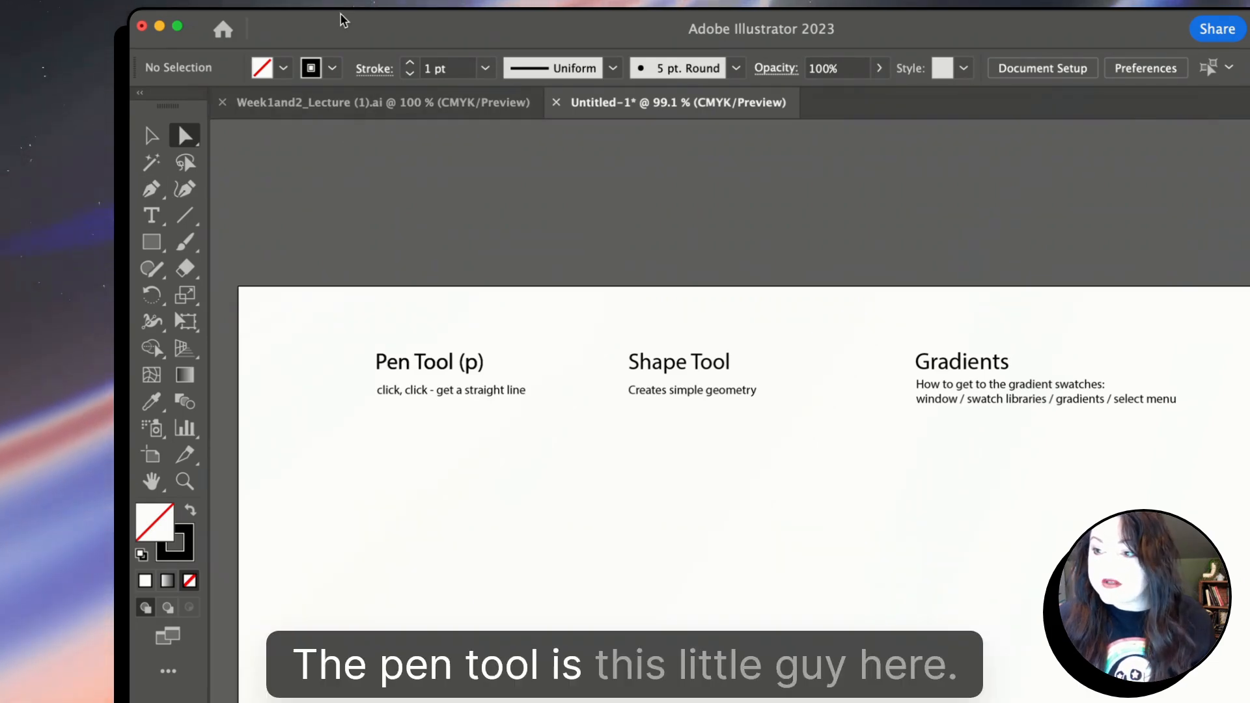
Step: Draw a closed, straight-edged starburst shape with the Pen tool beneath the "click, click - get a straight line" text
left_click(151, 189)
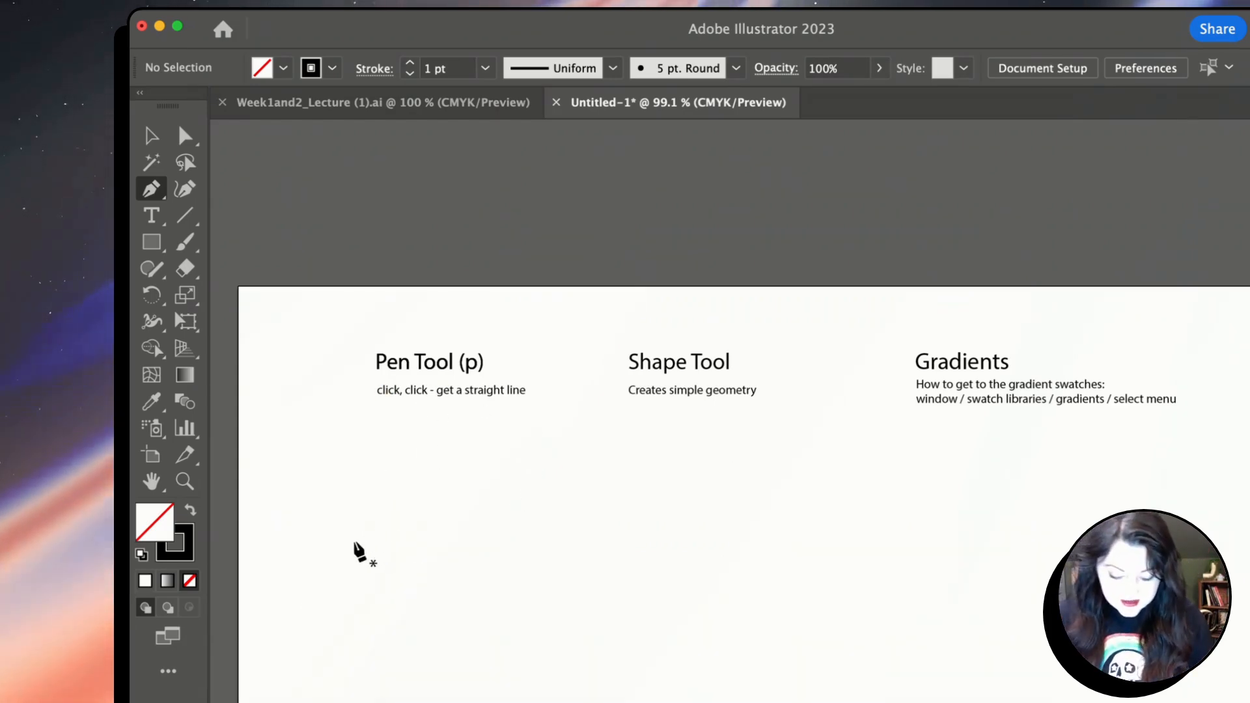
key("super+equal")
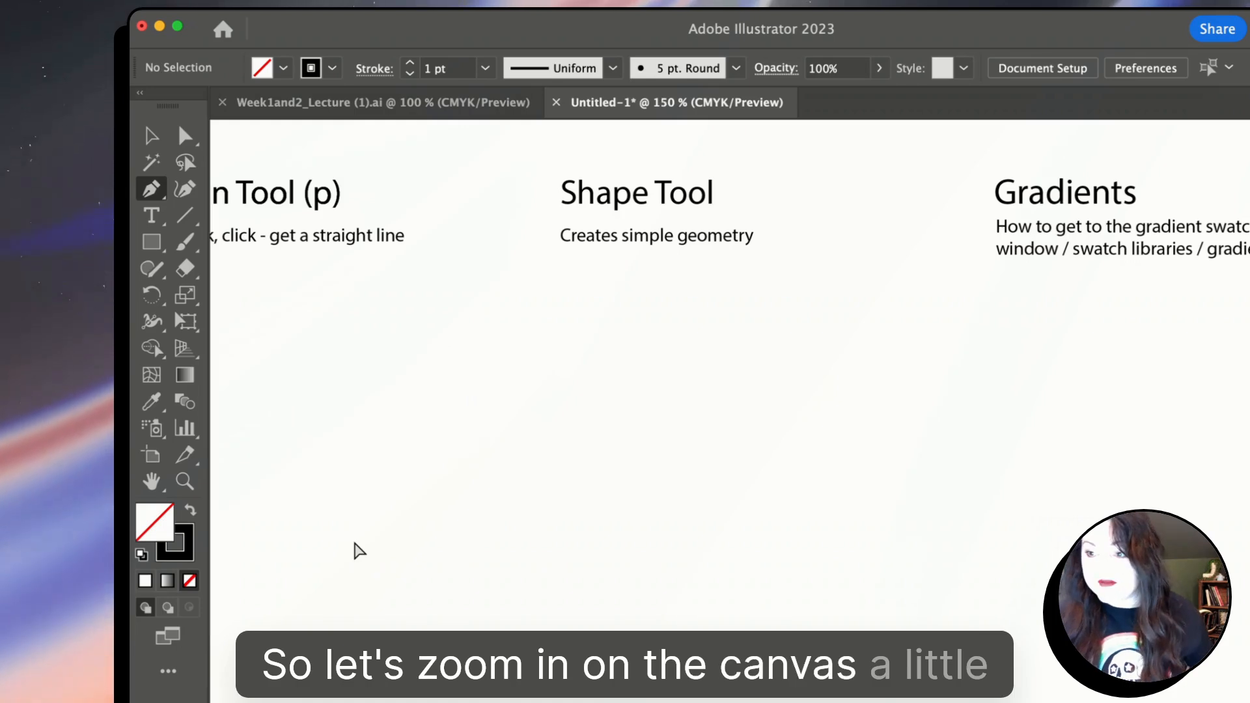
left_click_drag(354, 517, 703, 619)
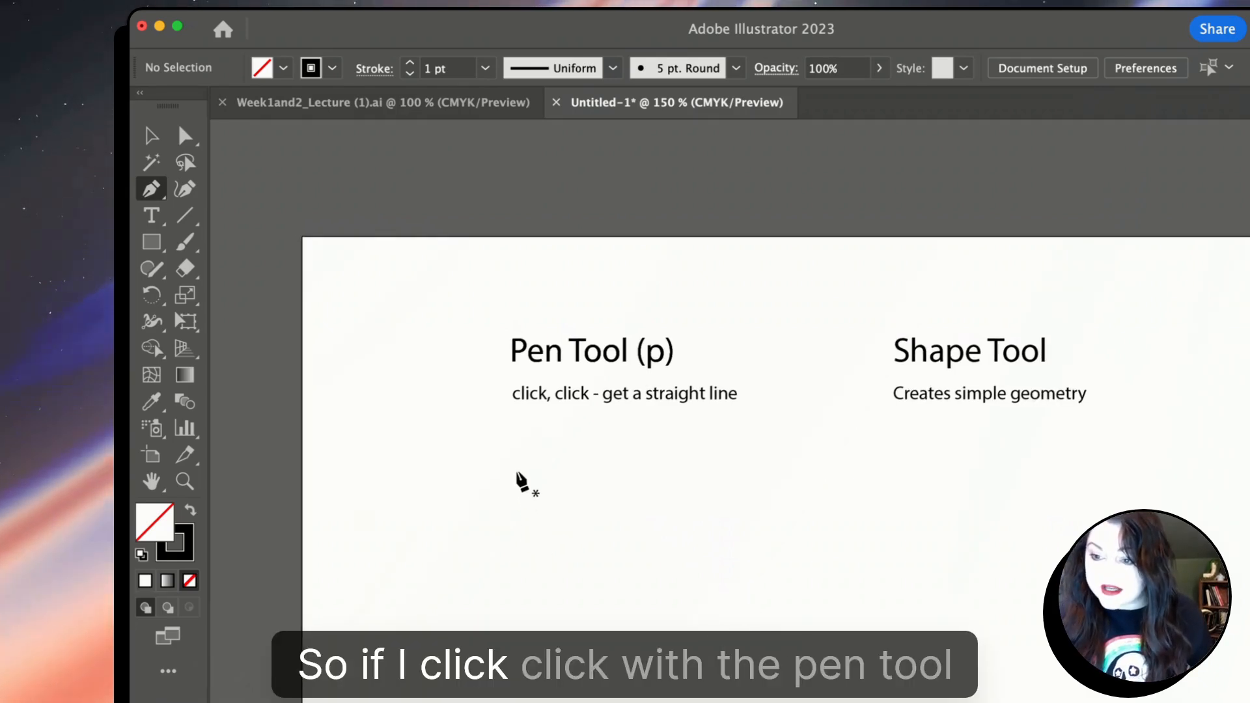
left_click(519, 459)
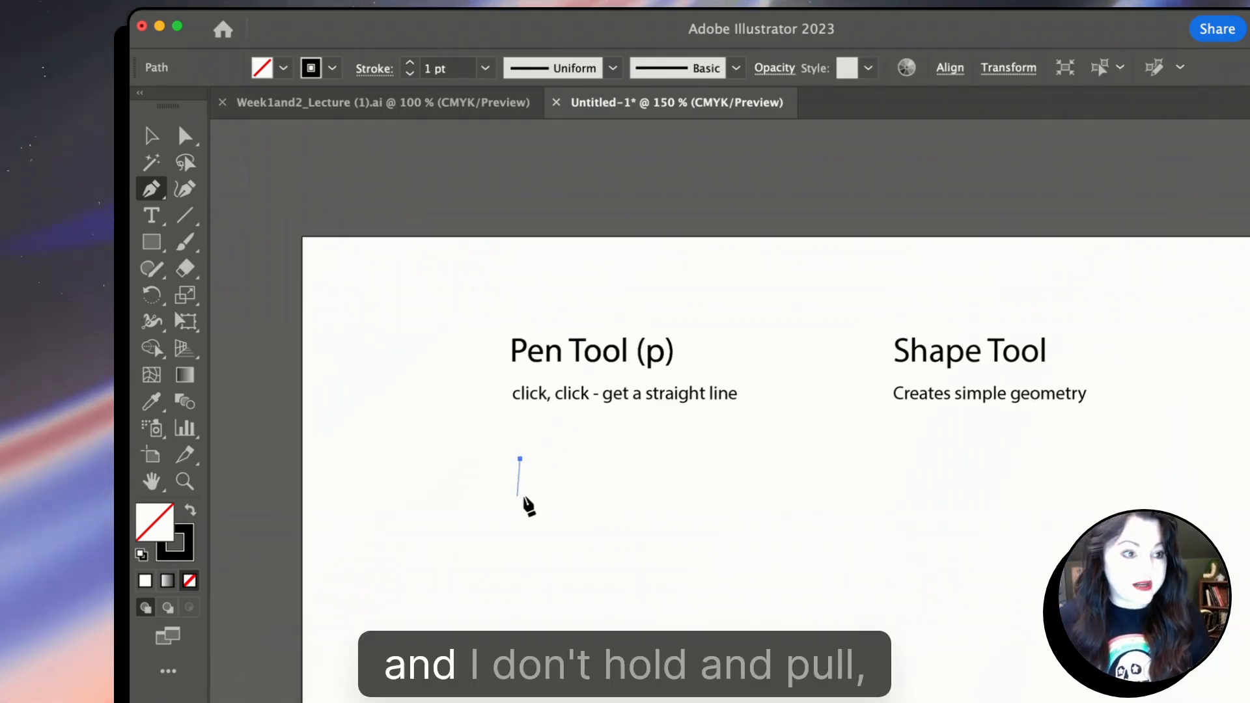
left_click(564, 502)
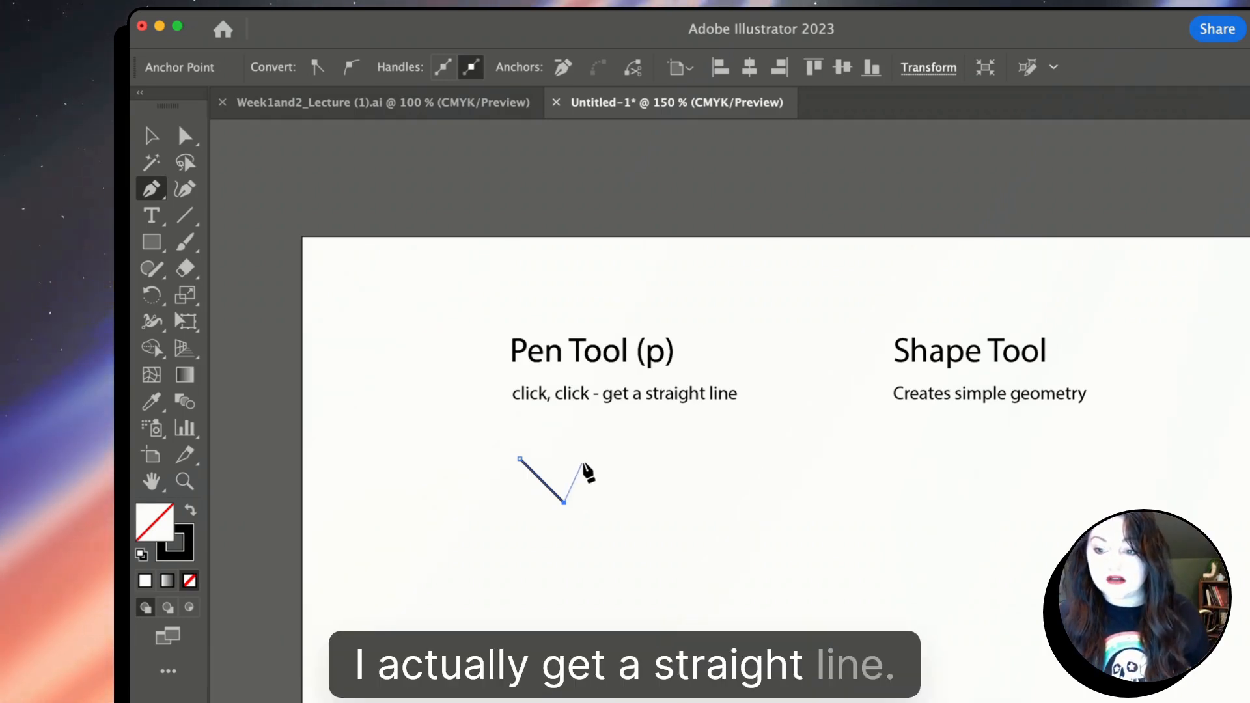
left_click(612, 495)
left_click(632, 463)
left_click(667, 508)
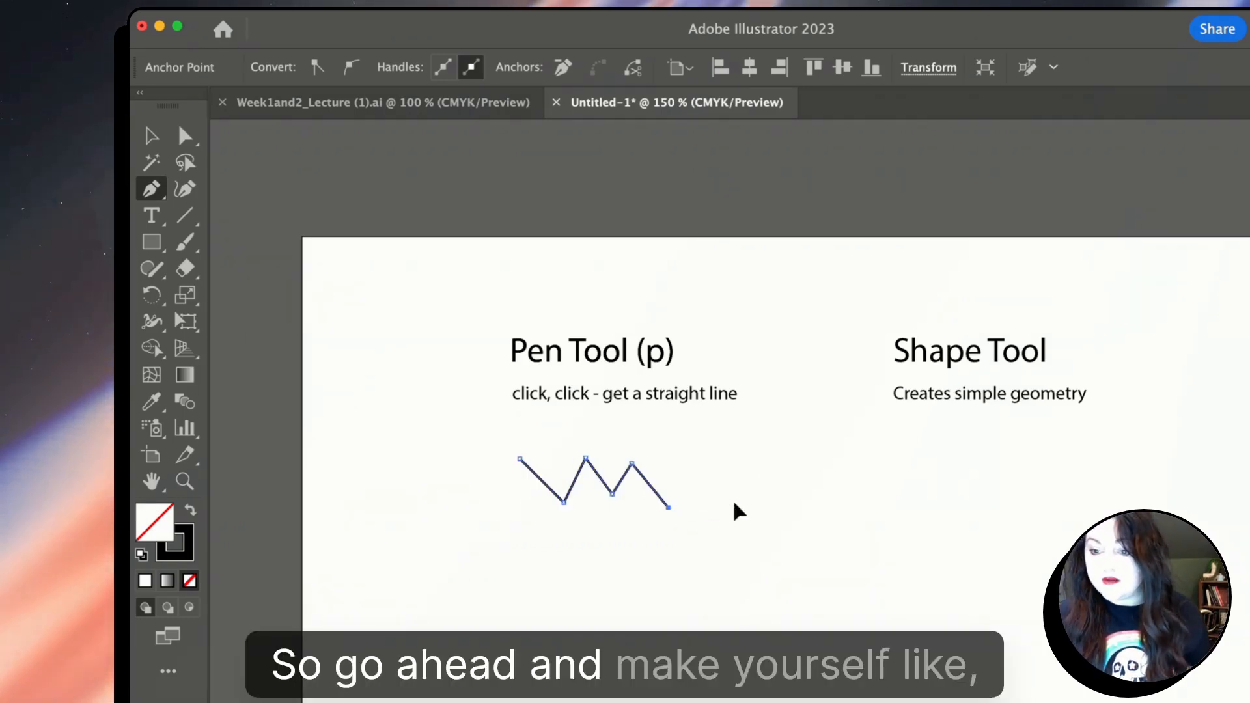
left_click(734, 502)
left_click(730, 542)
left_click(677, 543)
left_click(676, 610)
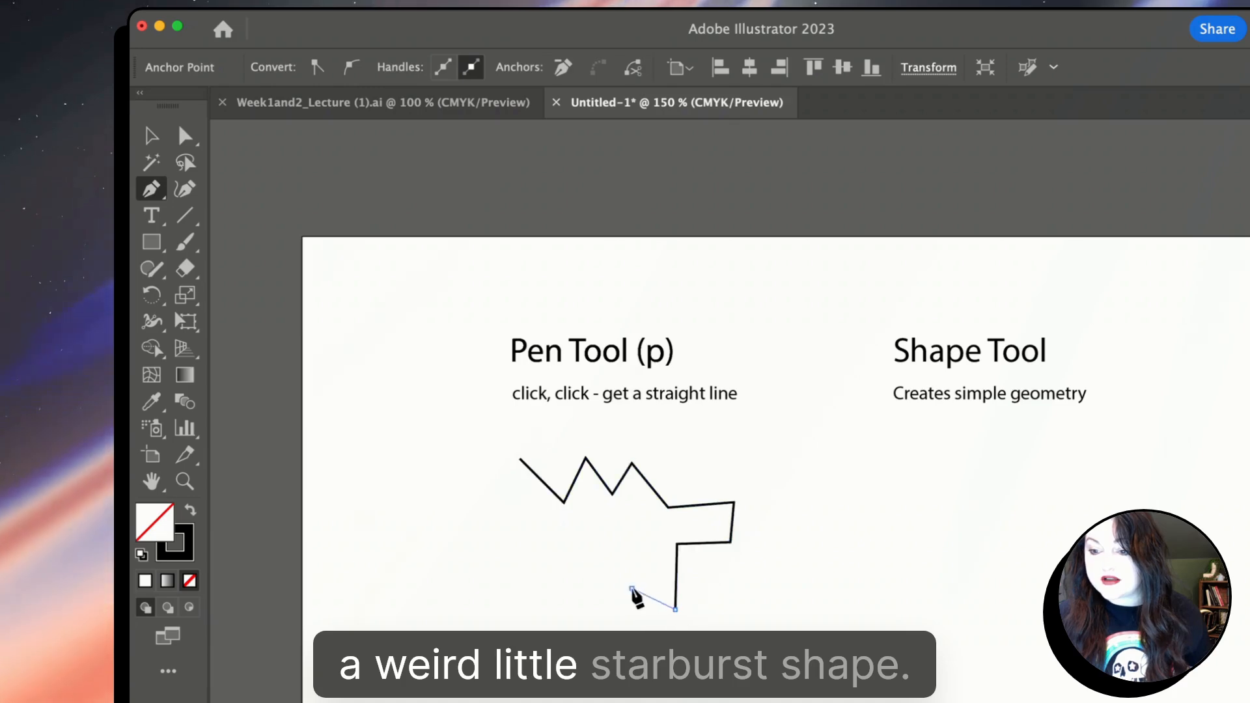
left_click(631, 589)
left_click(571, 623)
left_click(565, 574)
left_click(507, 598)
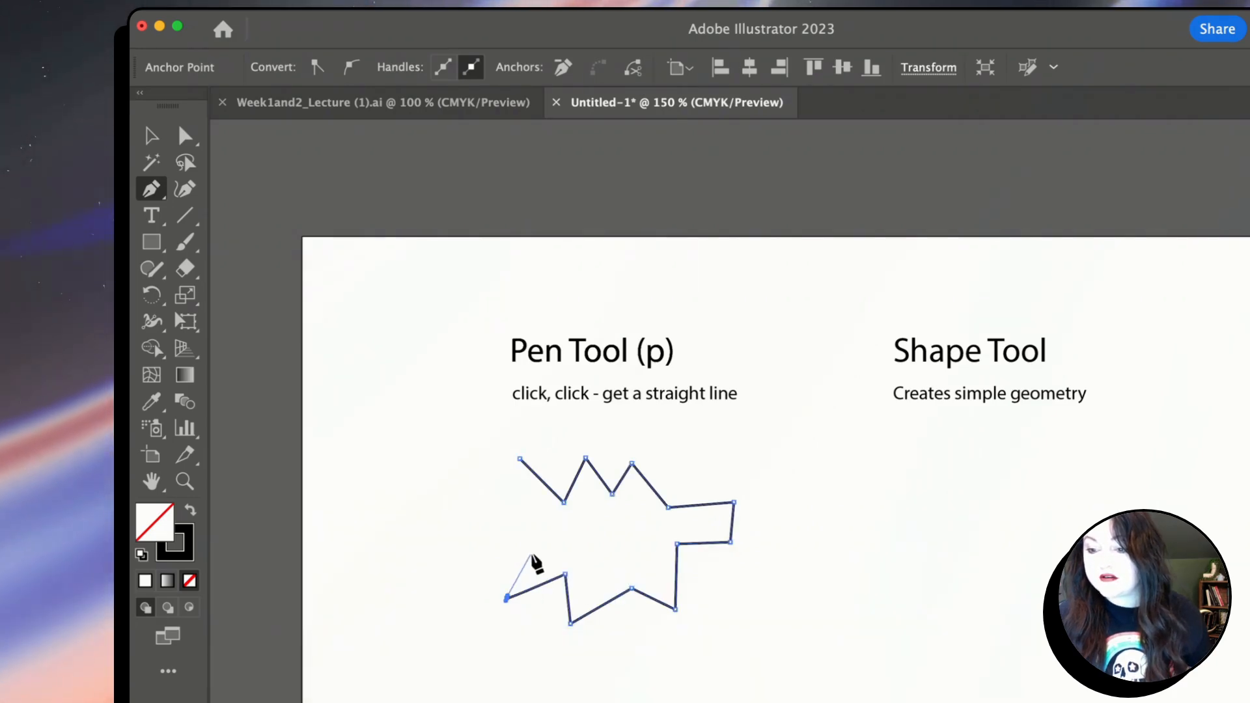
left_click(471, 542)
left_click(500, 519)
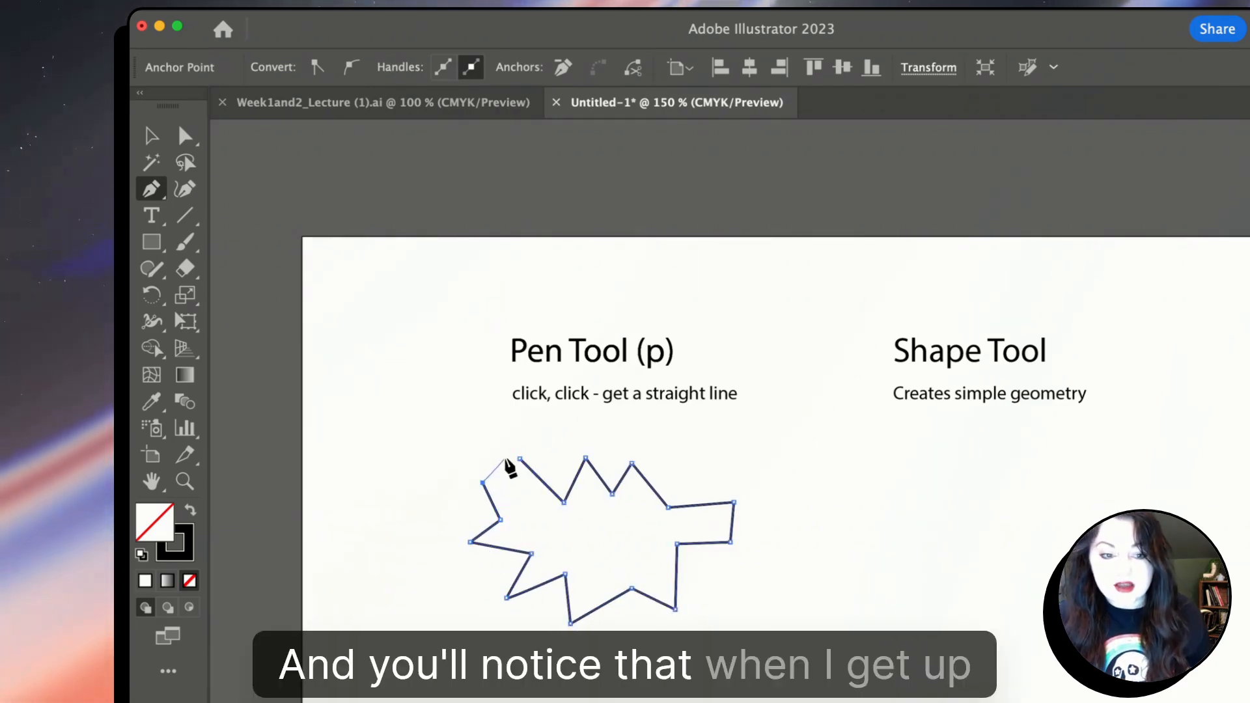
left_click(510, 486)
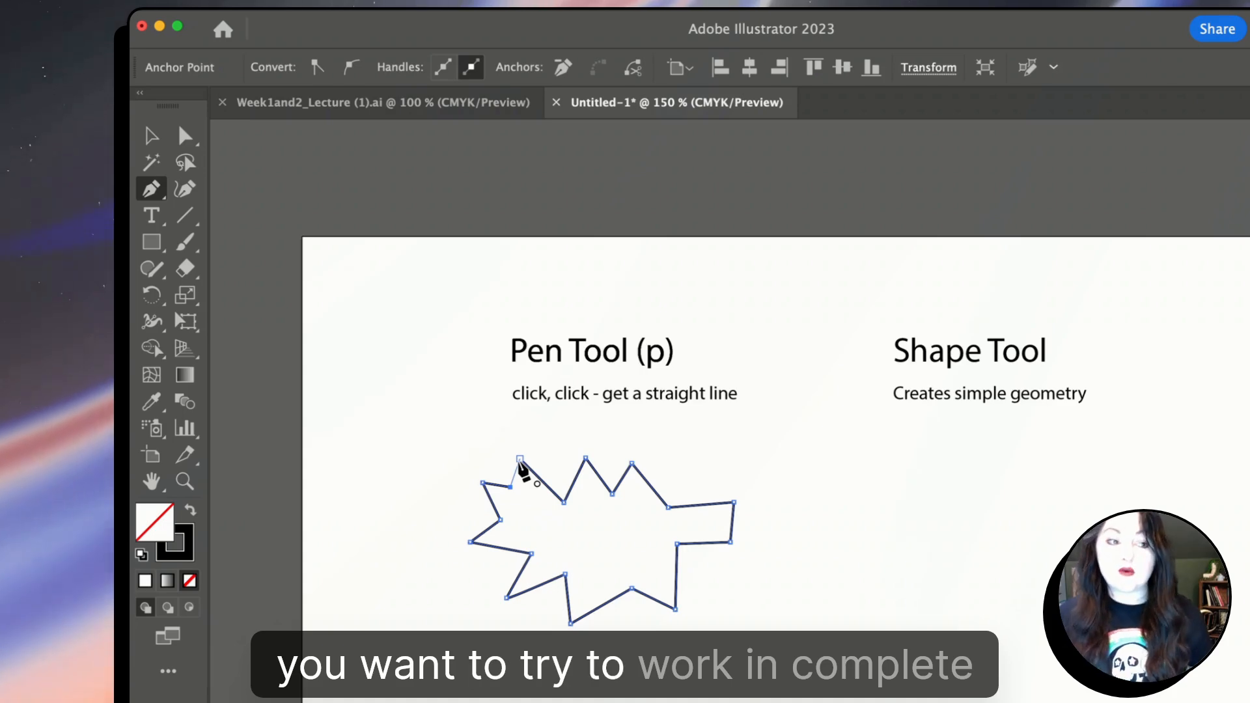
left_click(520, 461)
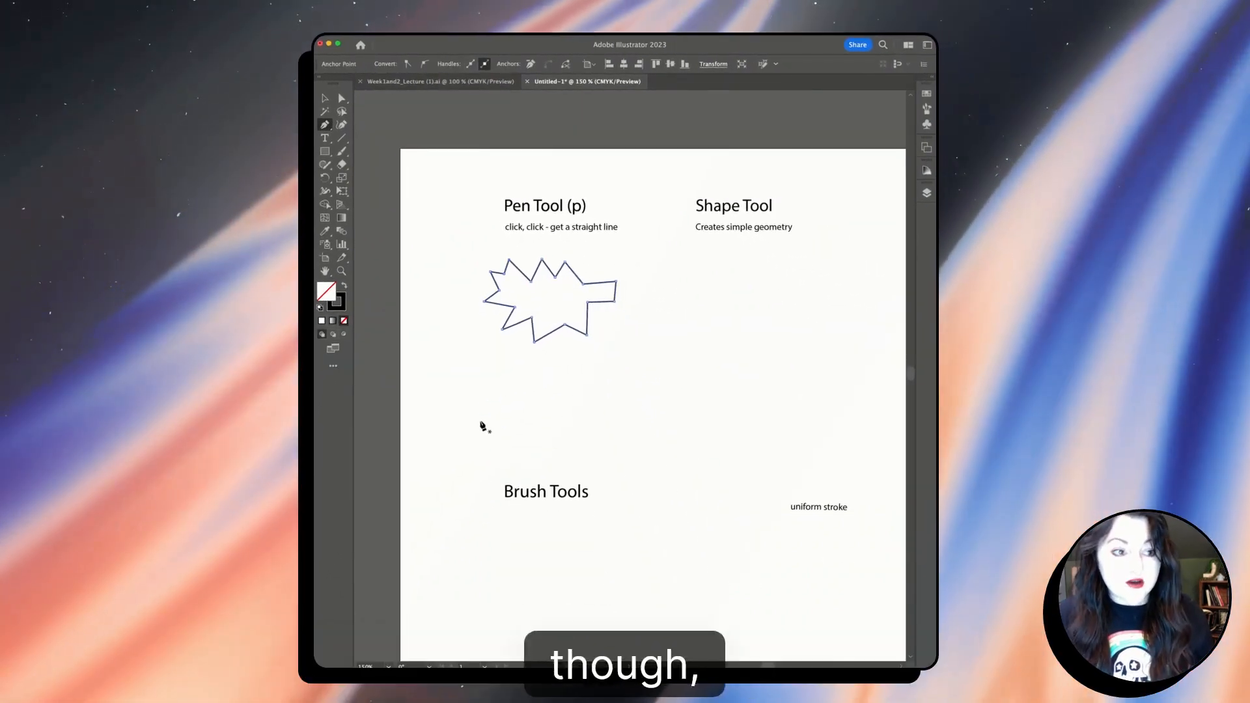
Step: Draw a closed, curved blob with the Pen tool, using smooth anchor points, between the starburst and the Brush Tools heading
key("super+equal")
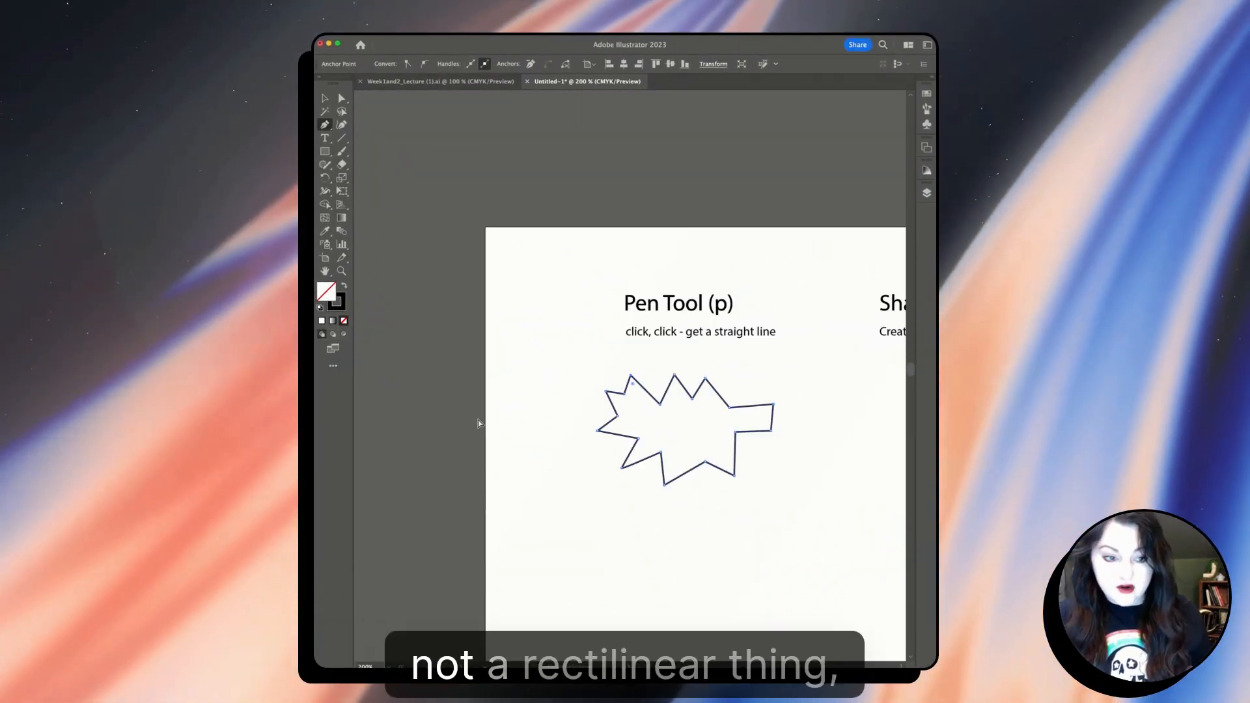
left_click_drag(484, 407, 388, 308)
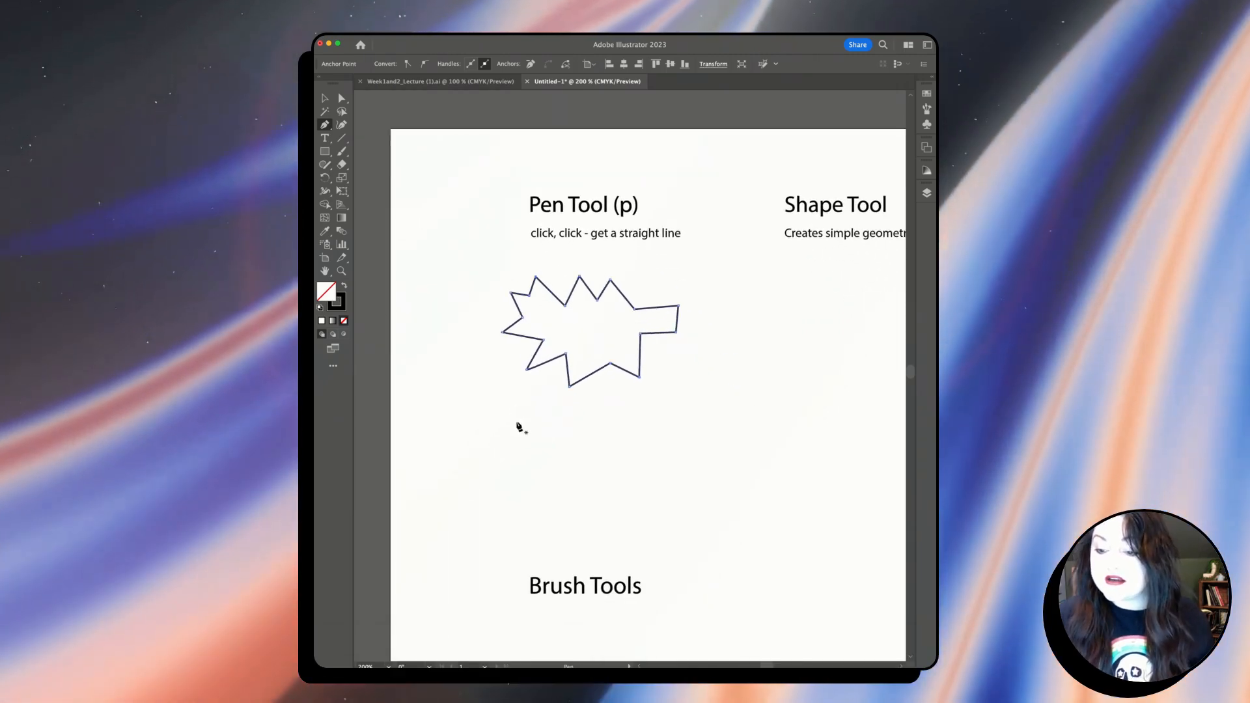
left_click(517, 422)
left_click_drag(493, 434, 485, 457)
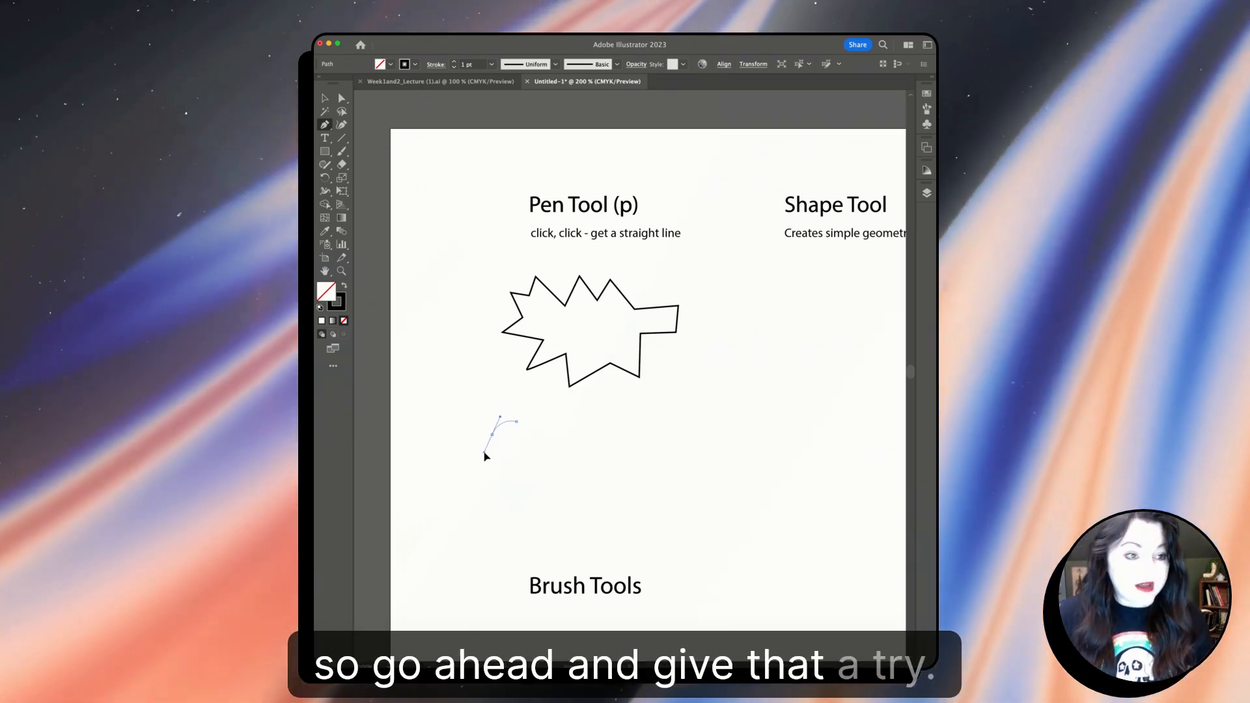
left_click_drag(485, 456, 485, 457)
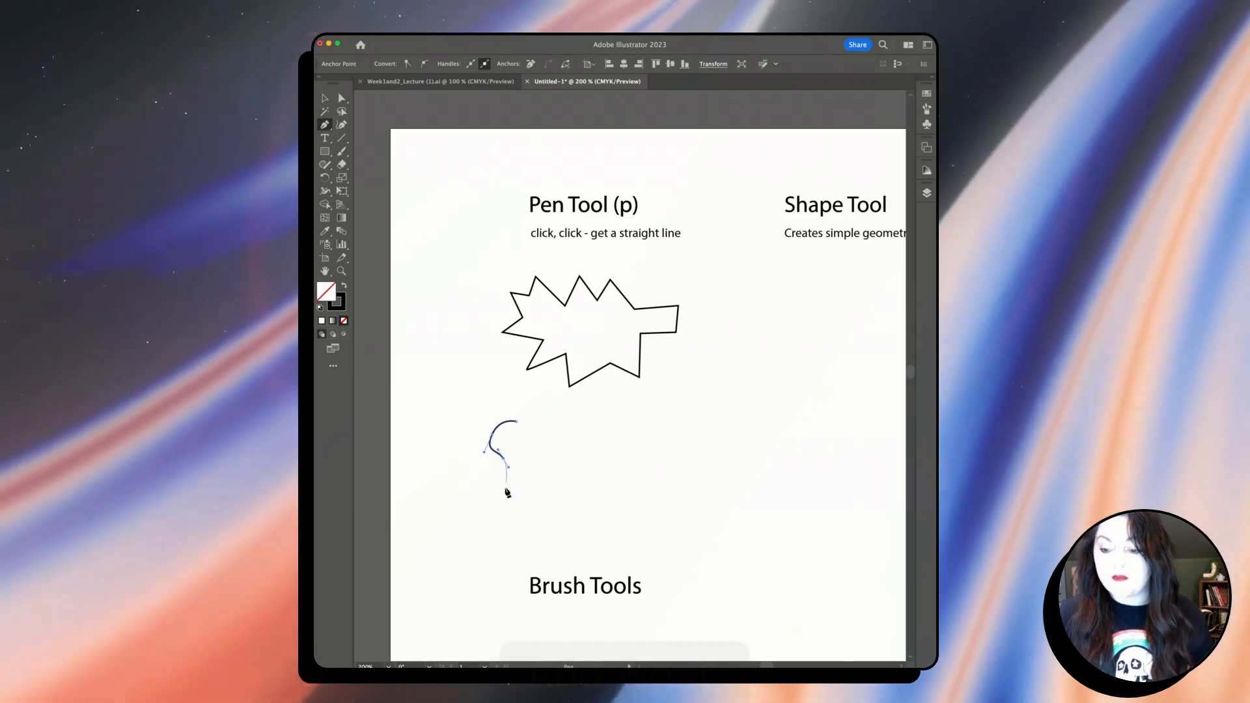
left_click_drag(503, 497, 534, 520)
left_click_drag(529, 473, 613, 458)
left_click(573, 478)
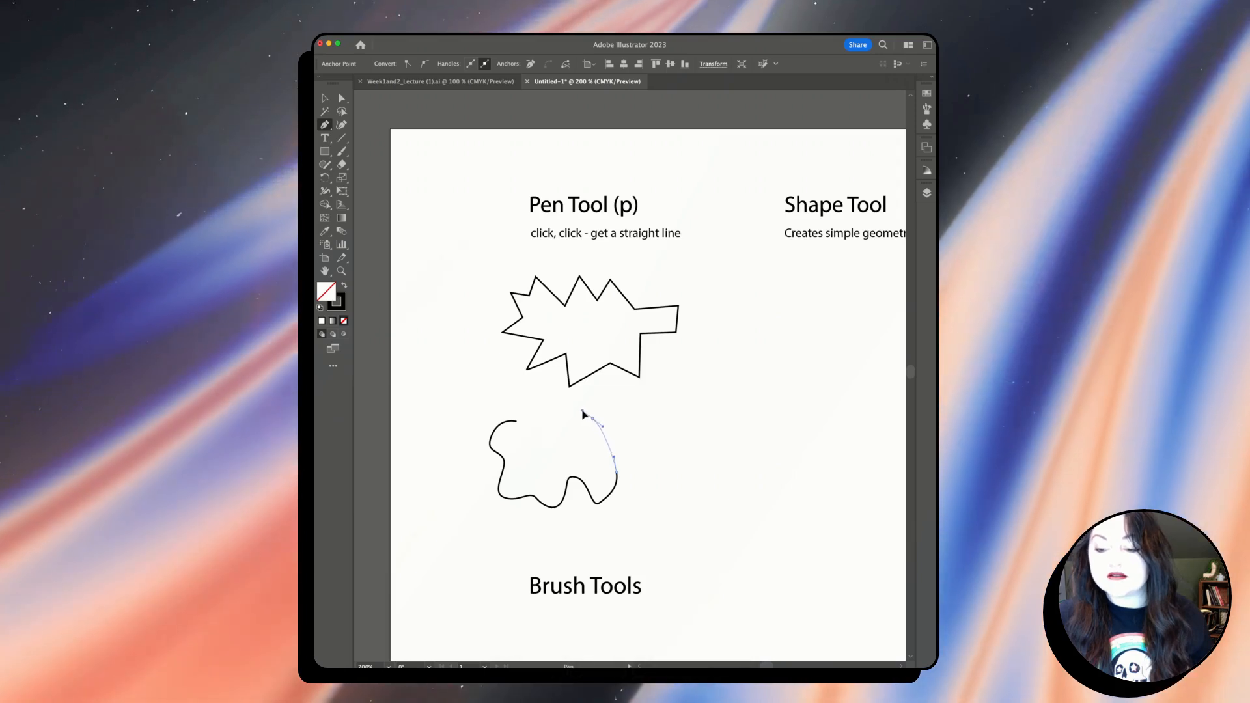
left_click_drag(583, 414, 521, 422)
left_click(517, 421)
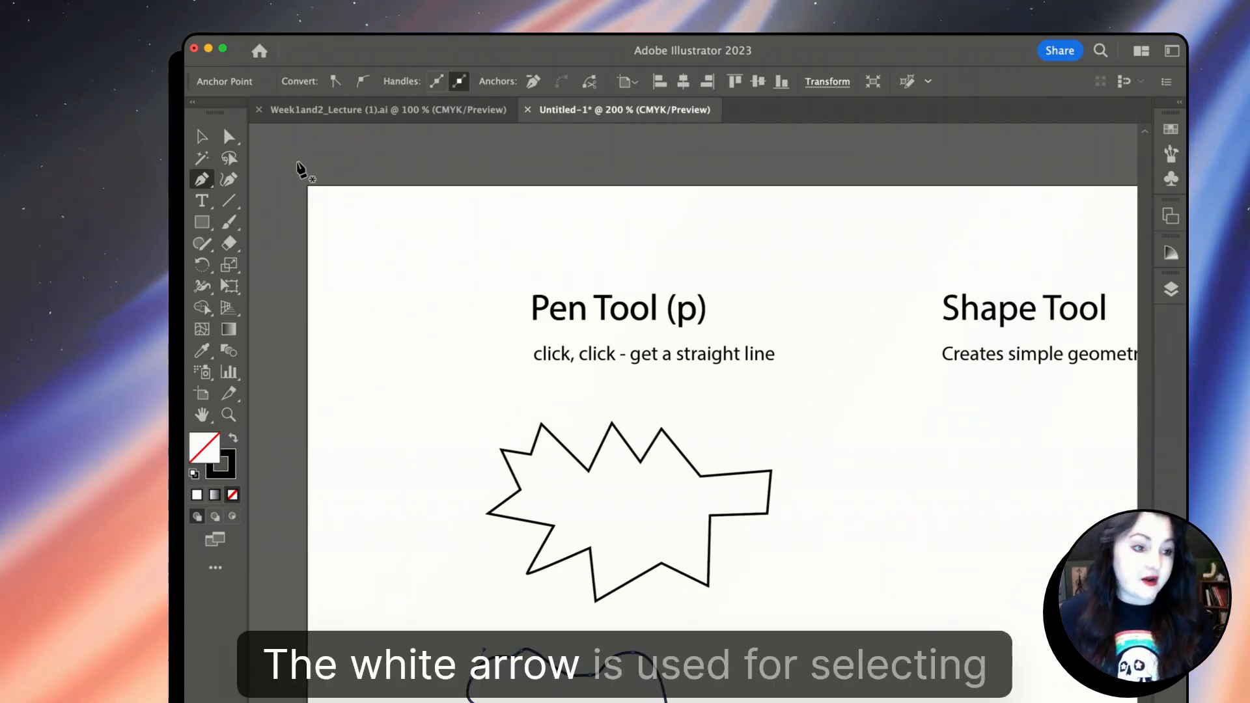
Step: Reshape the starburst's right side with the Direct Selection tool, moving its blunt lower corner points outward into spikes
left_click(219, 136)
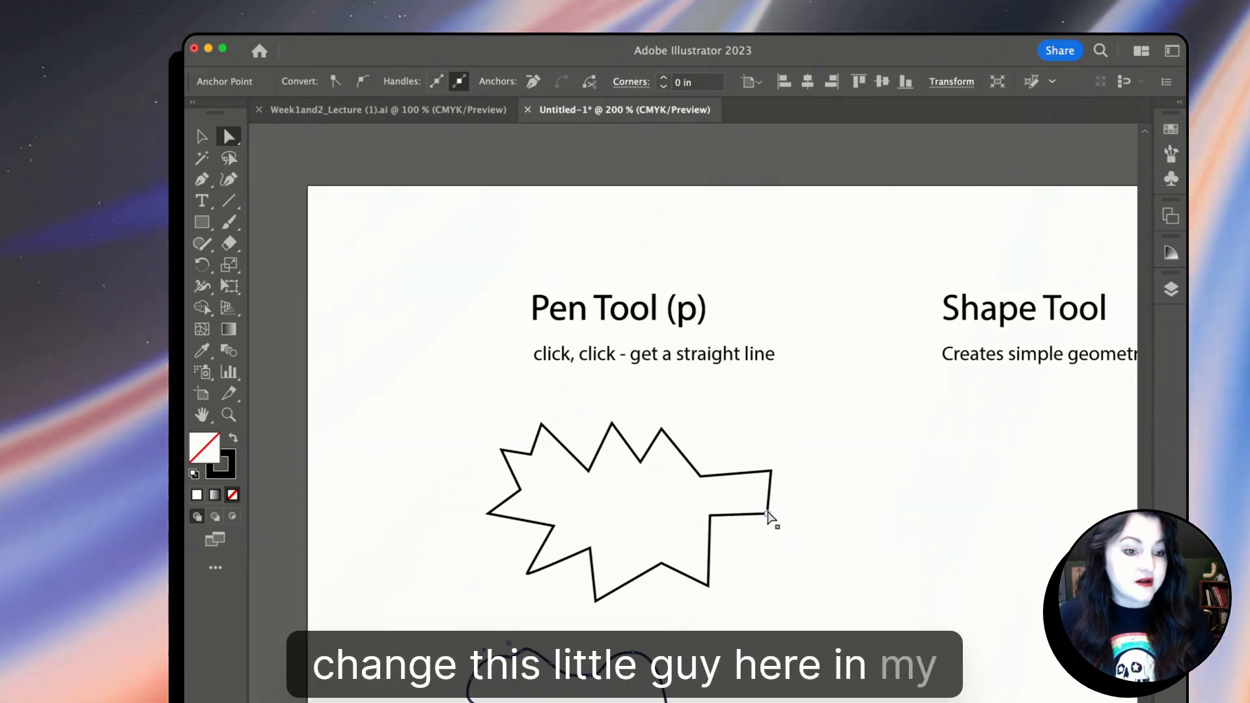
left_click(768, 515)
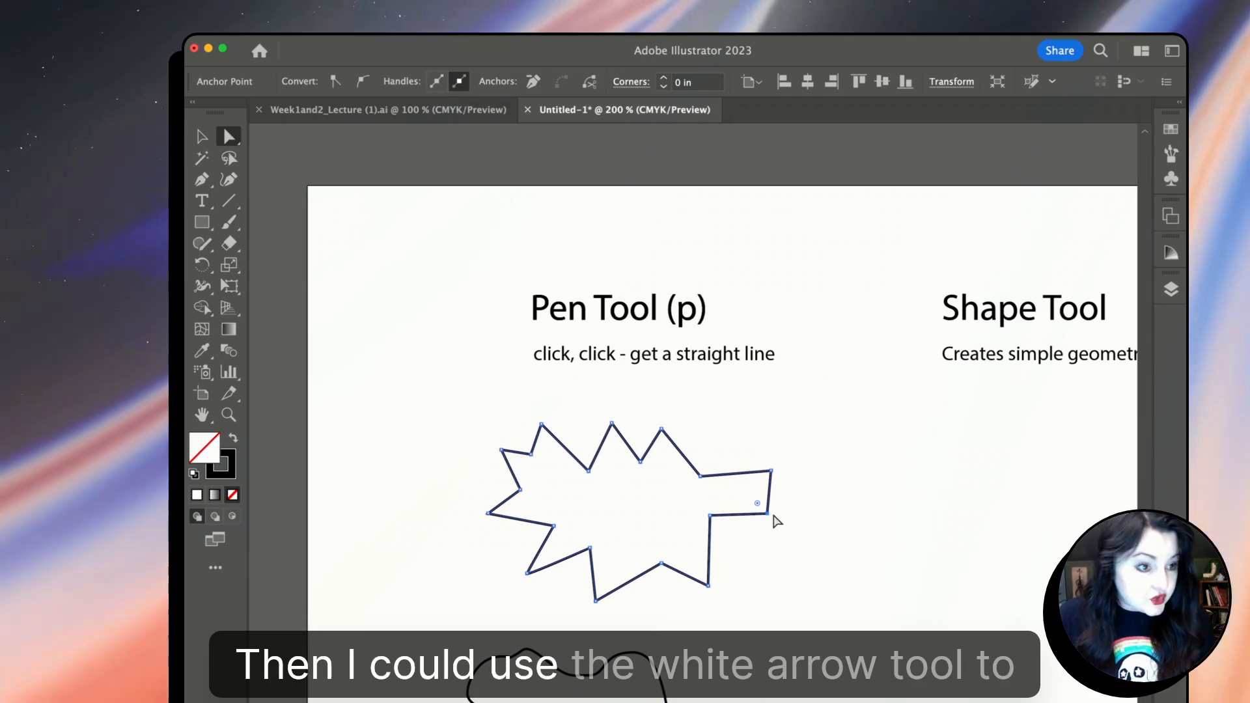
mouse_move(769, 515)
left_mouse_down()
mouse_move(726, 527)
mouse_move(768, 537)
left_mouse_up()
left_click_drag(709, 584, 734, 581)
Step: Reshape the curved blob by raising its upper-right anchor point and pulling its upper-left bulge outward
left_click(633, 653)
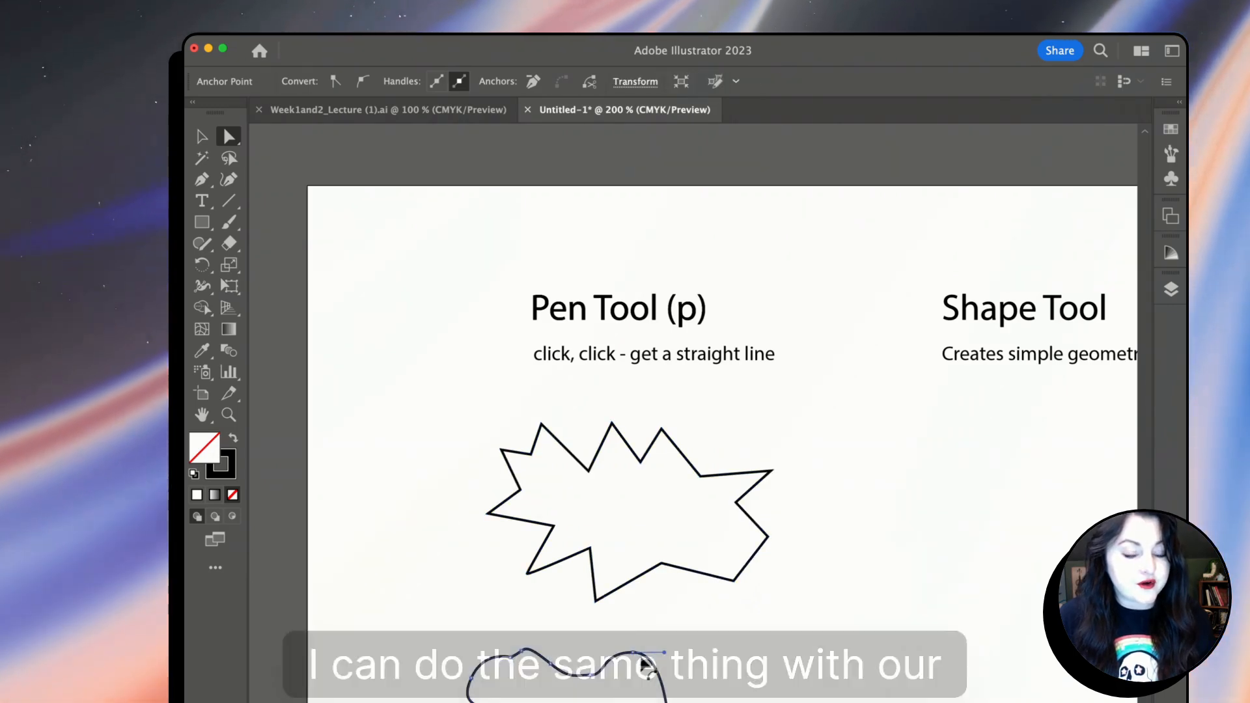
left_click_drag(633, 652, 633, 638)
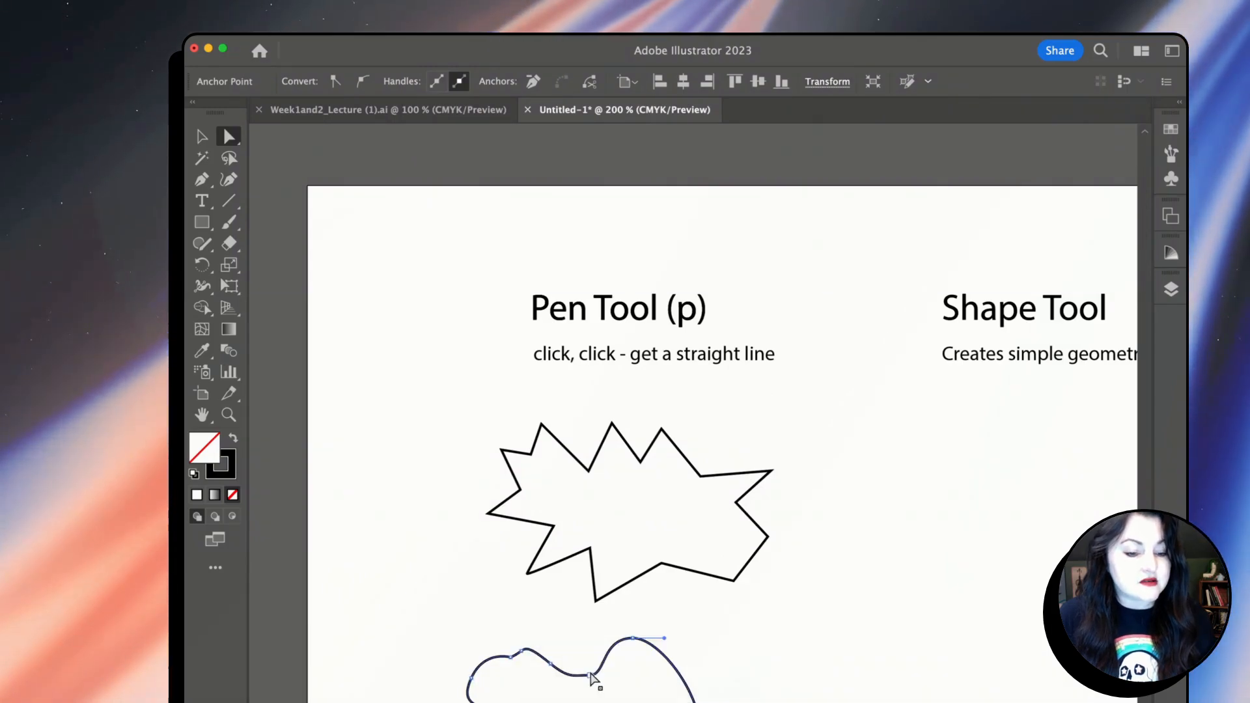
left_click(506, 655)
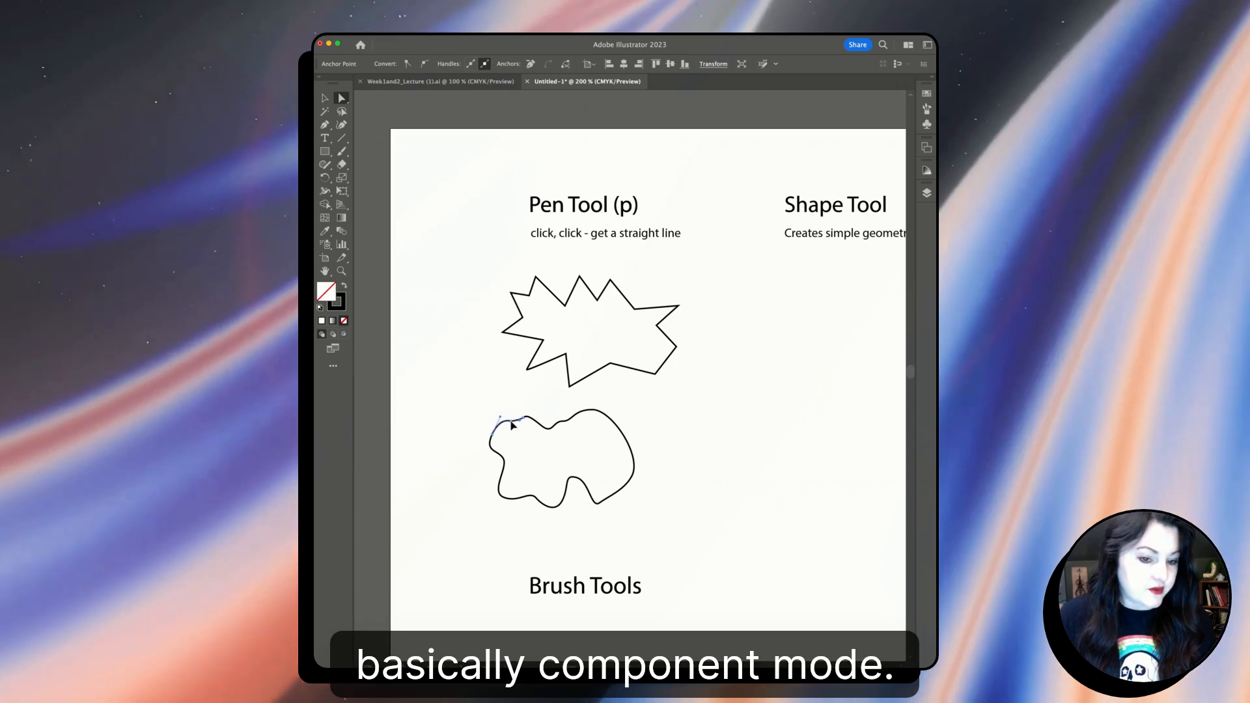
left_click(488, 438)
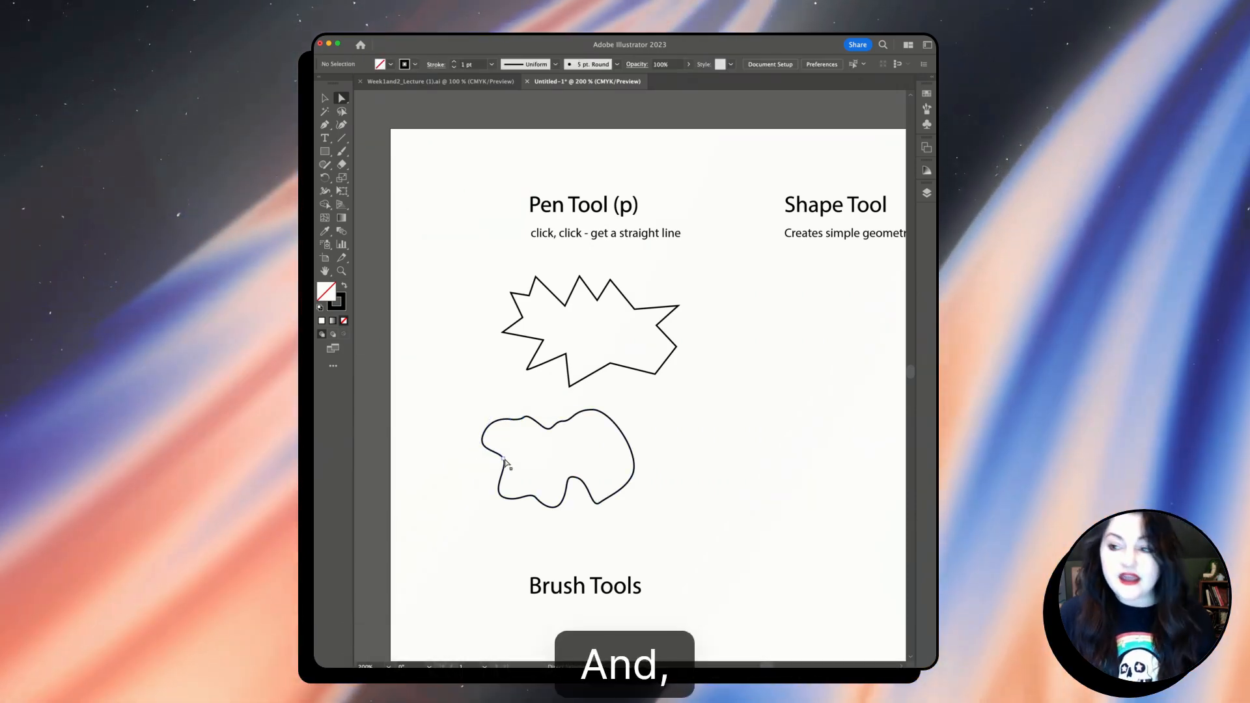
left_click(621, 470)
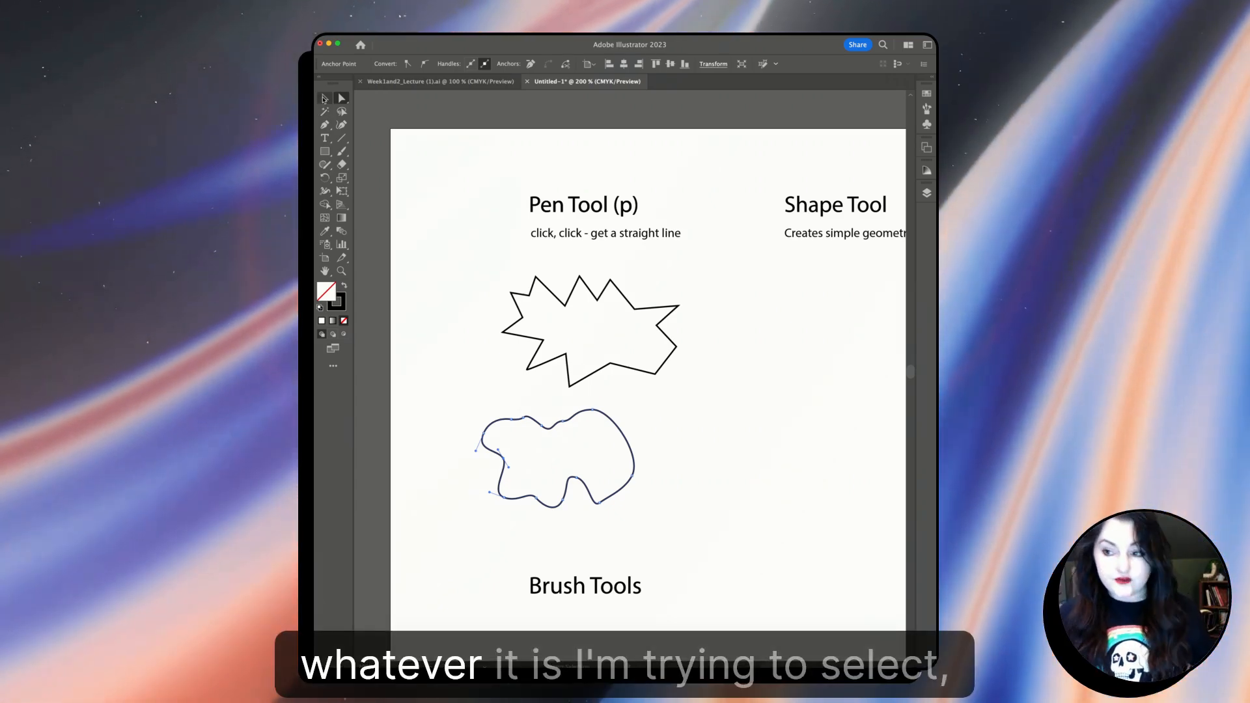
Step: Select the blob and the starburst alternately as whole objects with the Selection tool
left_click(324, 99)
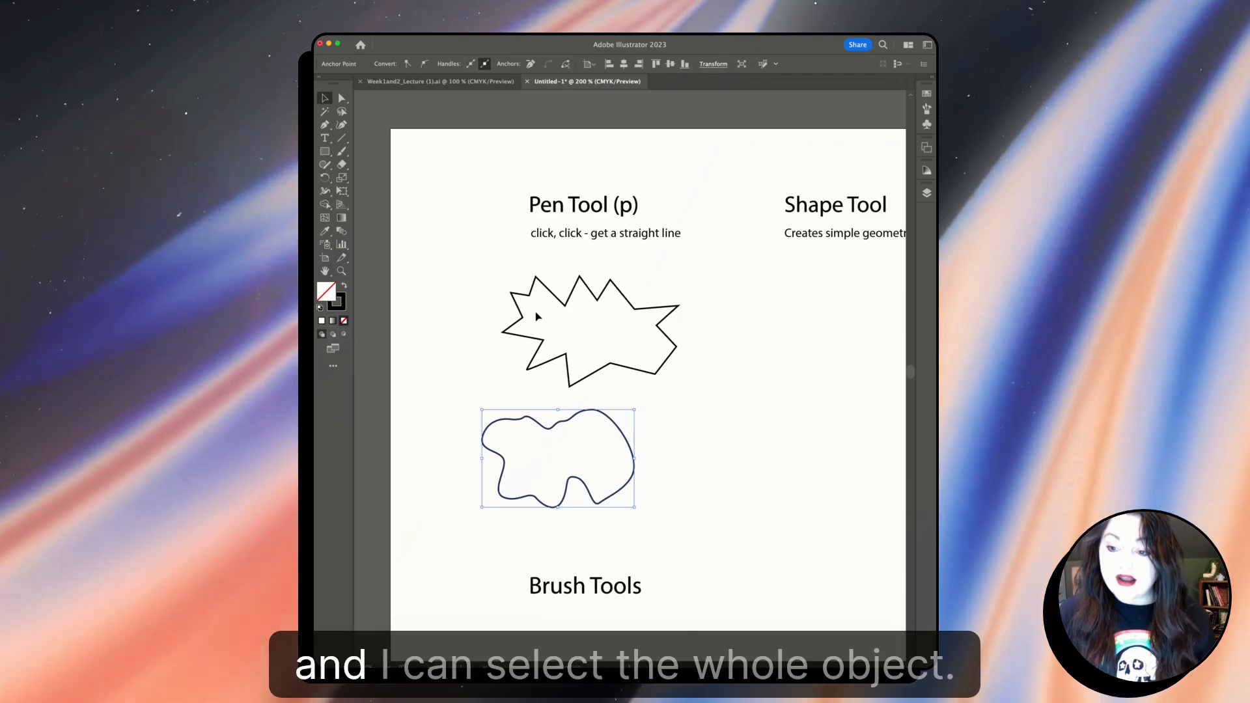
left_click(441, 245)
left_click(516, 287)
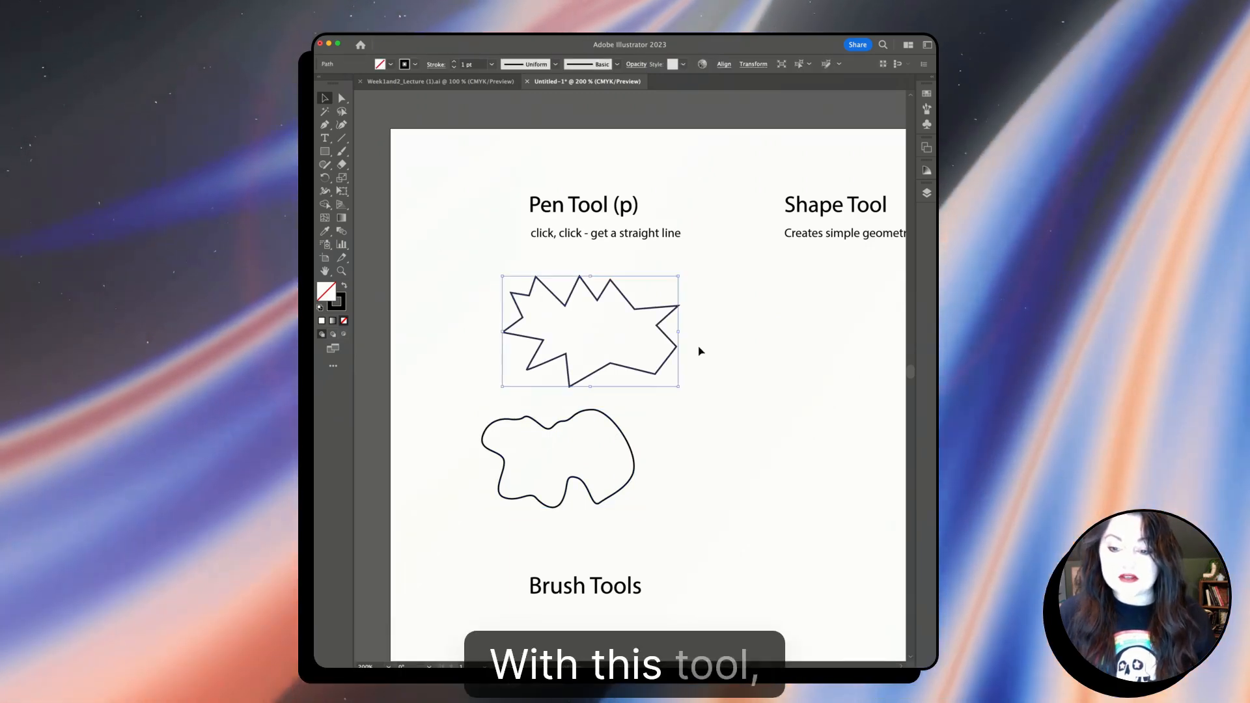
left_click(697, 352)
left_click(658, 311)
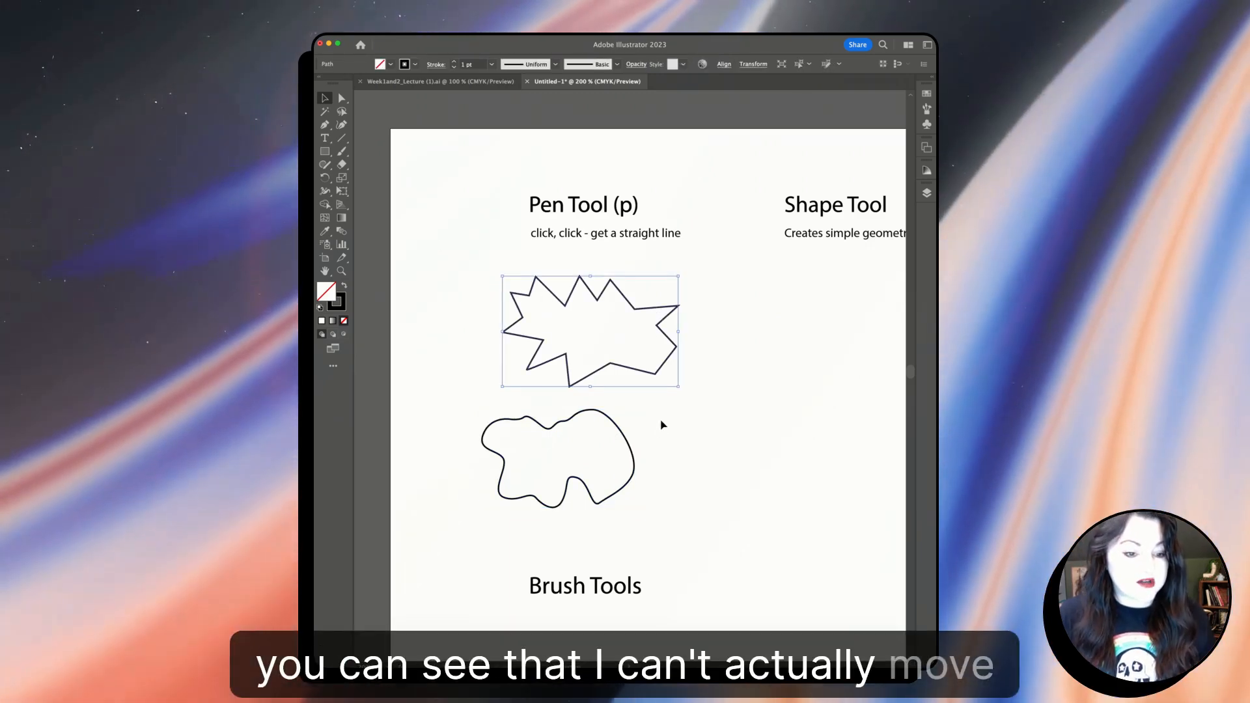
left_click(634, 453)
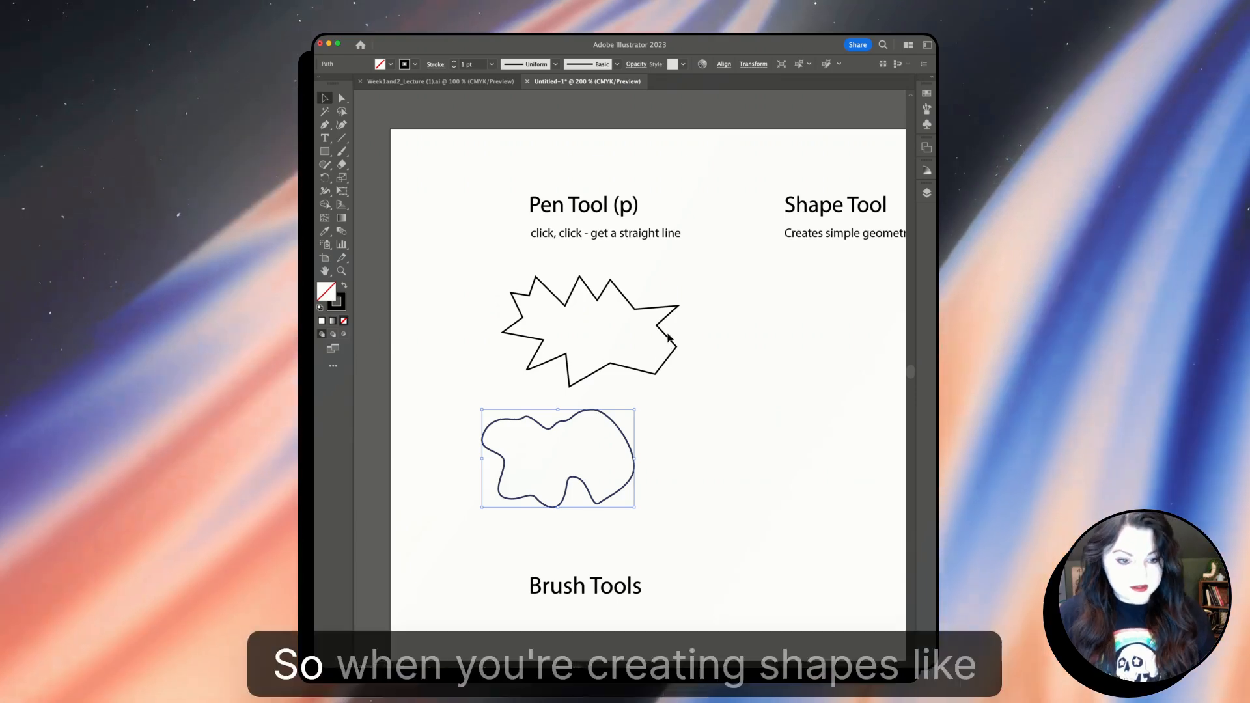
left_click(655, 401)
left_click(676, 348)
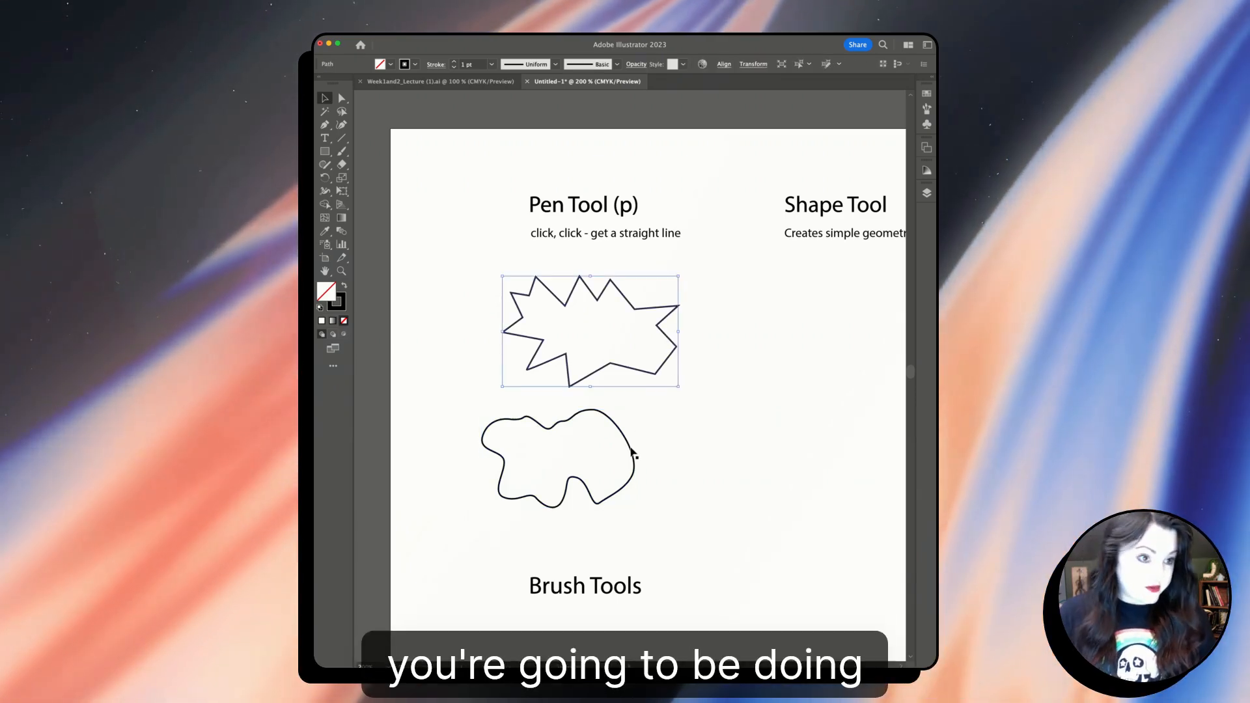
Step: Move the whole blob slightly right and up so it sits beneath the starburst, and deselect it
left_click(632, 452)
left_click_drag(629, 450, 662, 446)
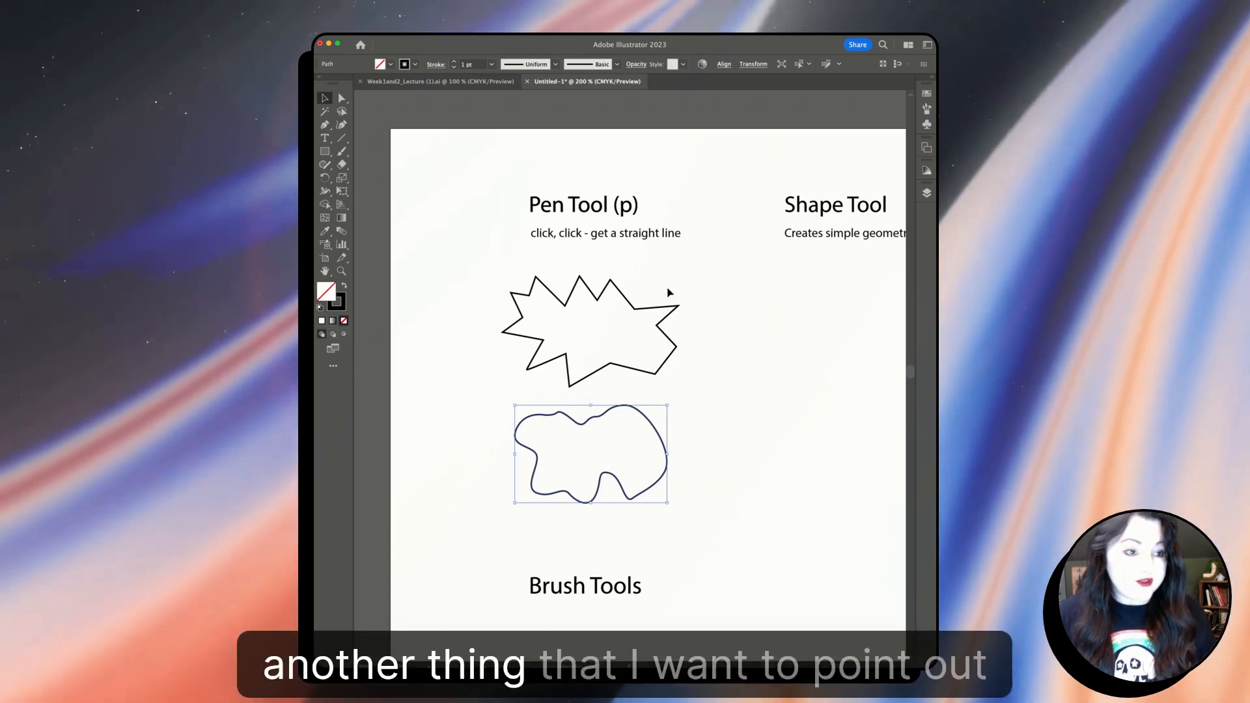
left_click(691, 337)
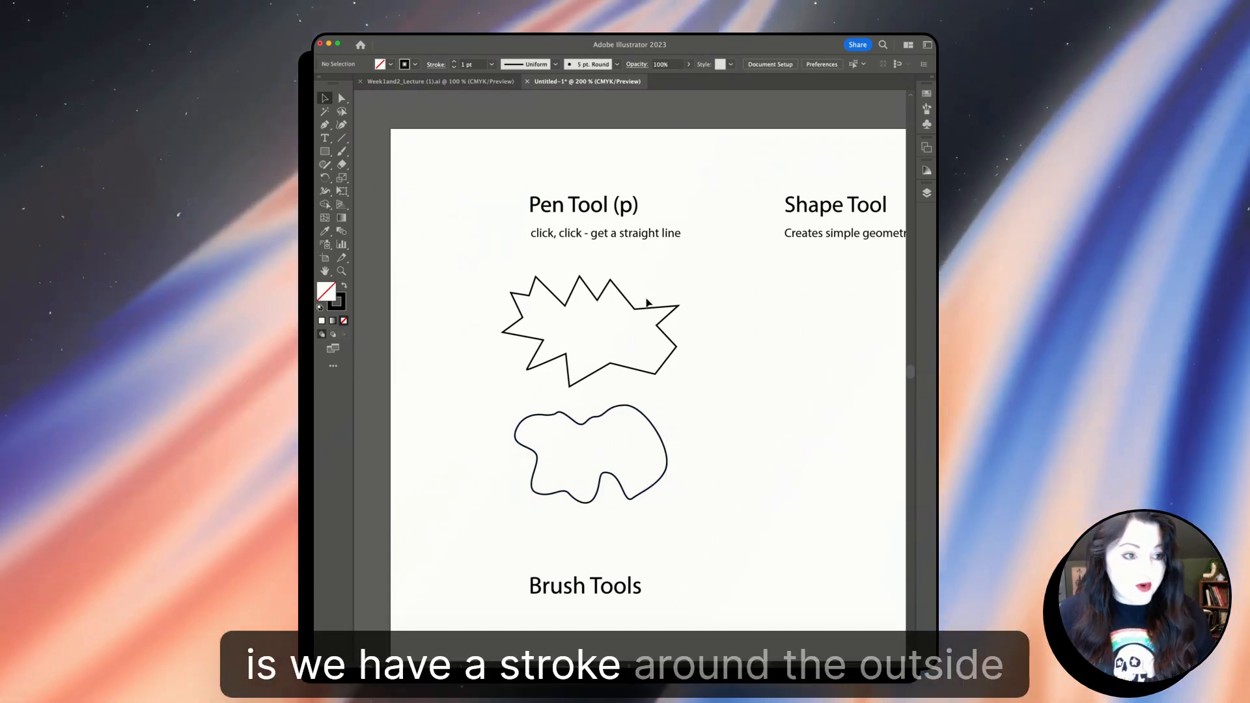
left_click(647, 312)
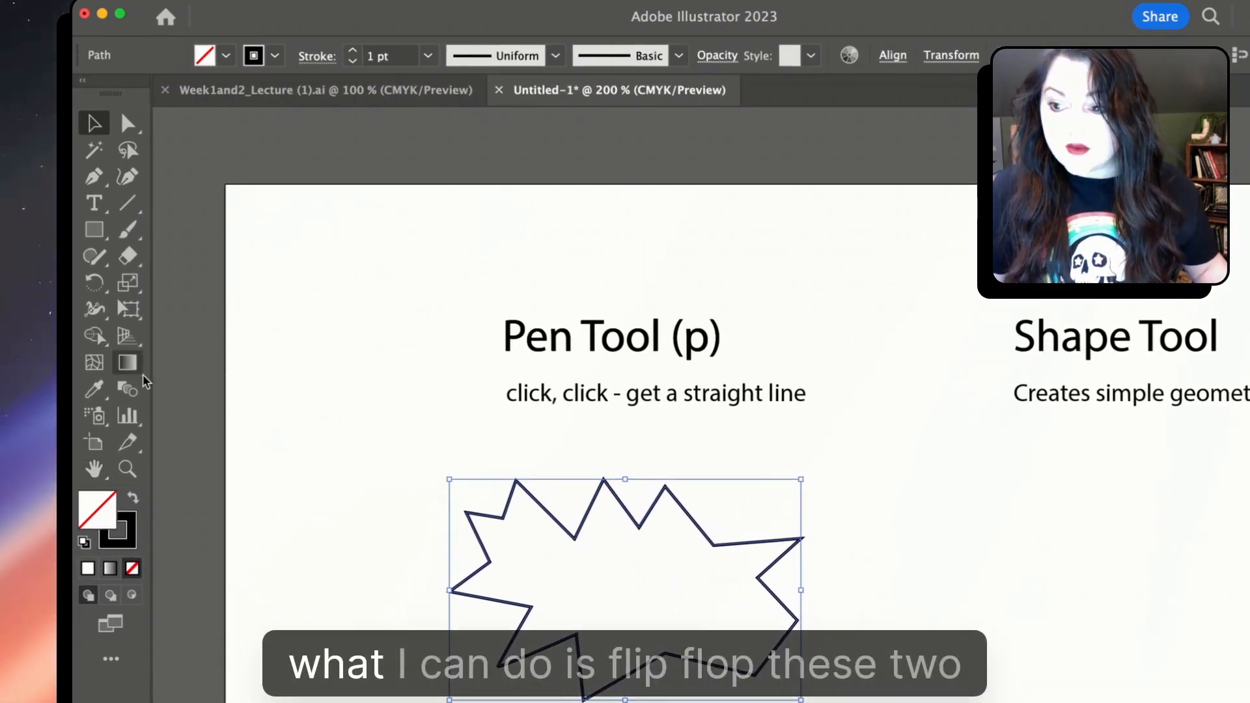
left_click(209, 440)
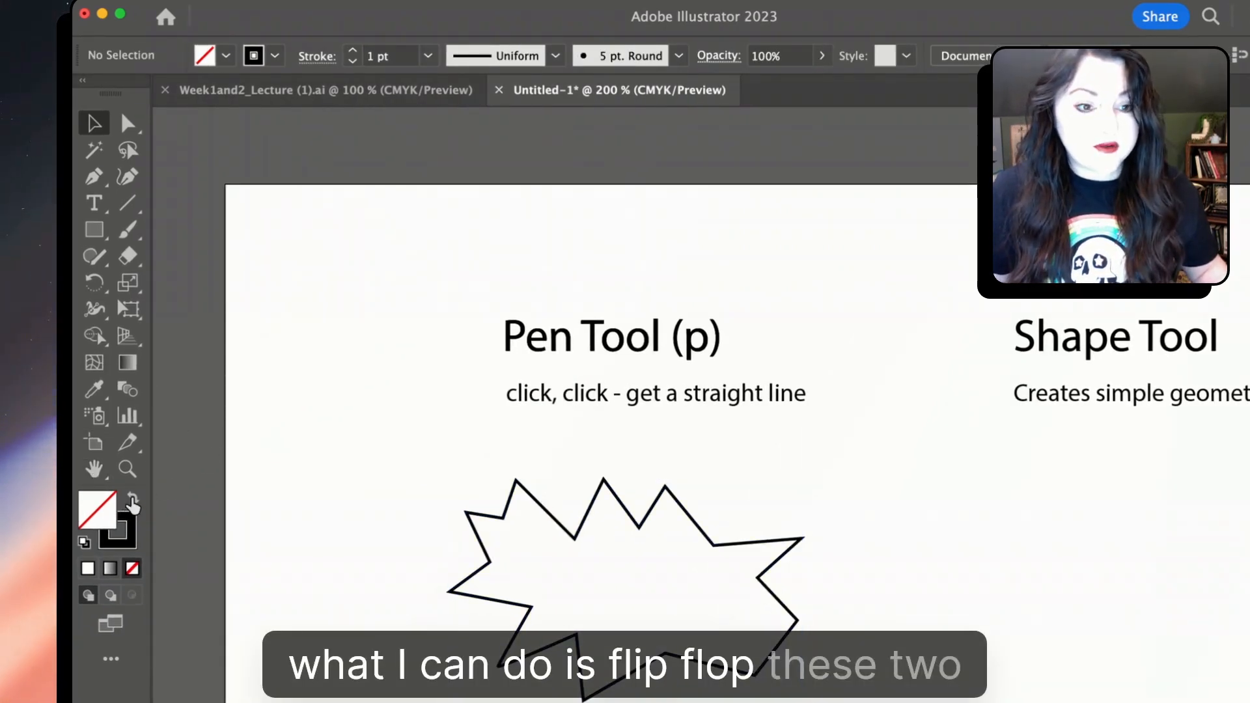
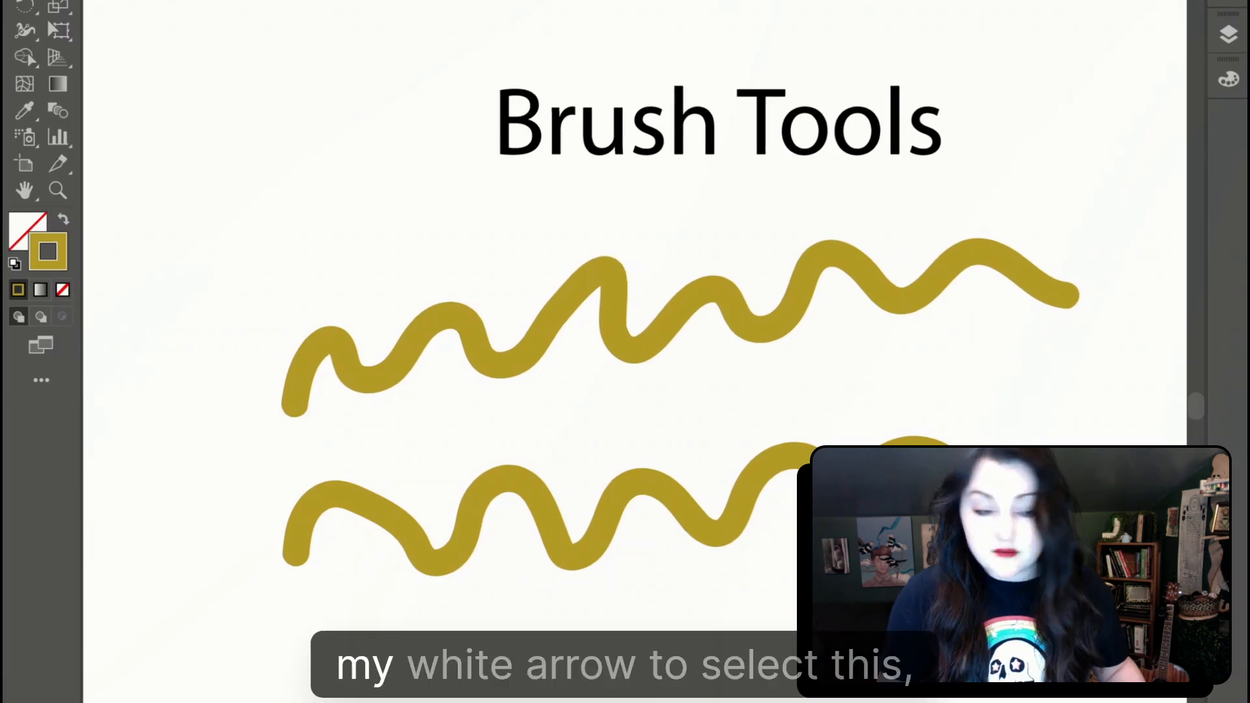
Step: Select the lower gold wavy line under the Brush Tools heading and convert its stroke into an outlined, filled shape
left_click(372, 514)
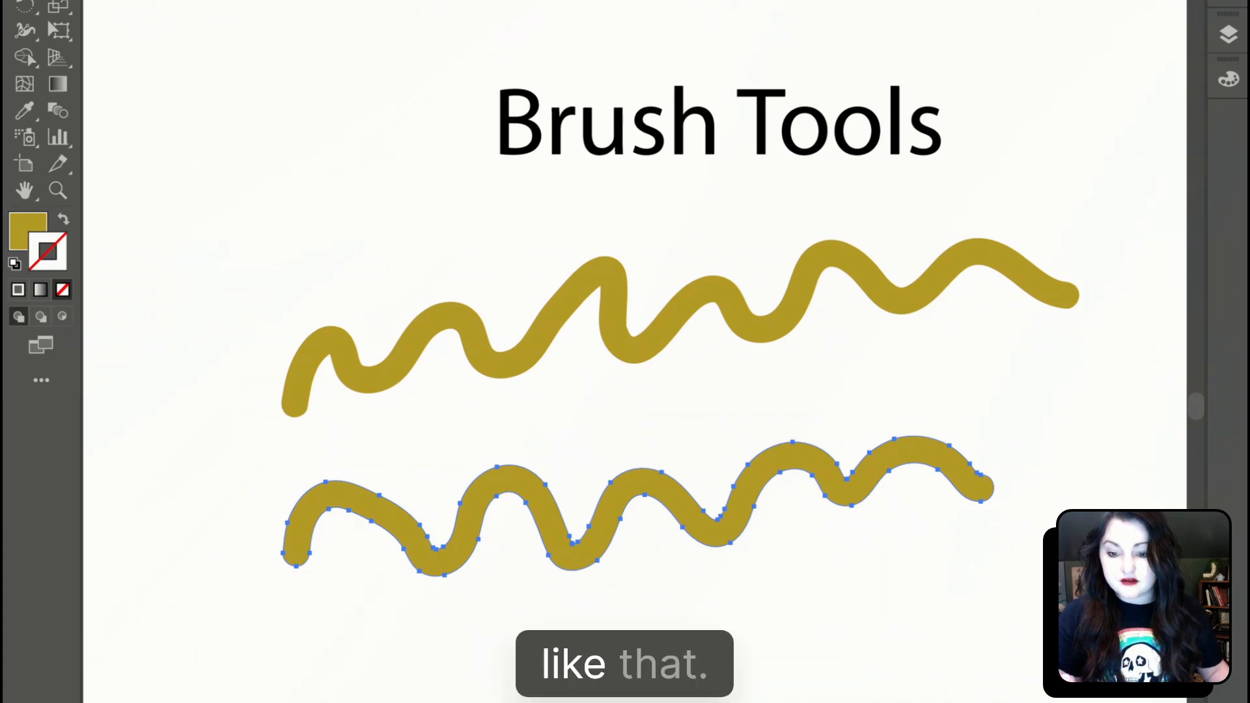
Step: Give the outlined lower wavy line a black stroke and deselect it
key("comma")
left_click(1028, 6)
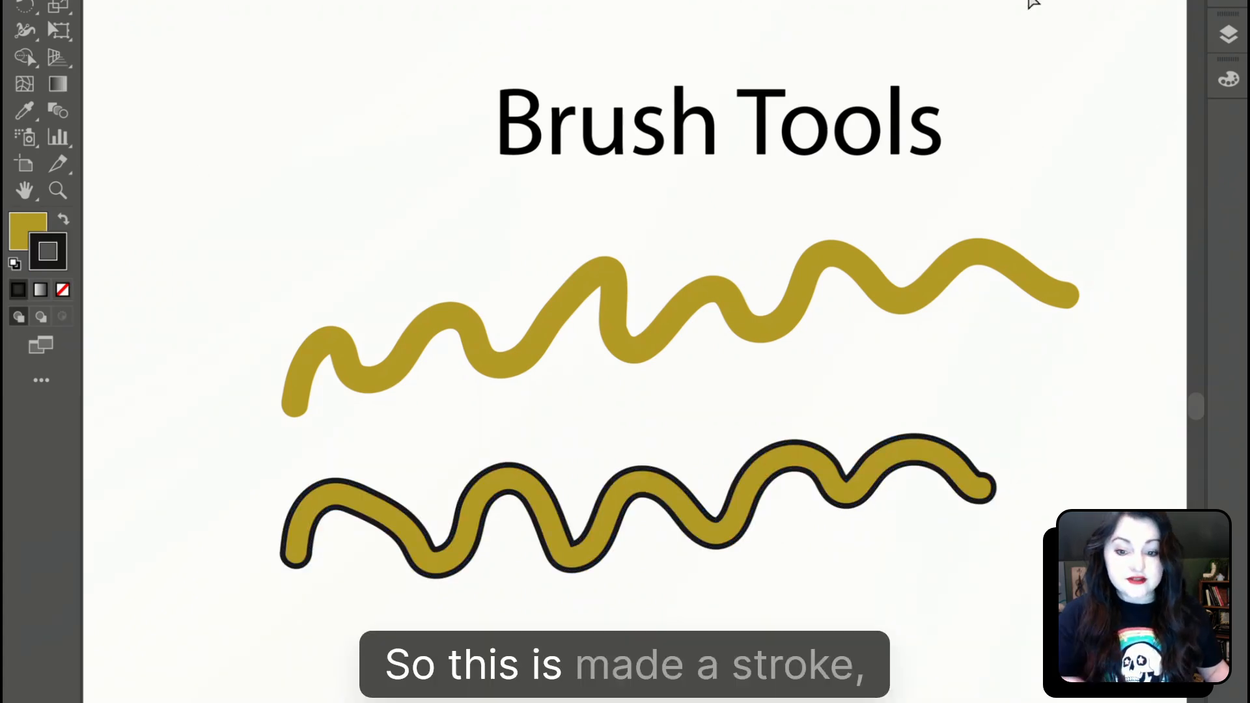
Step: Select the upper and lower wavy lines alternately to compare the brush path with the outlined shape
left_click(933, 286)
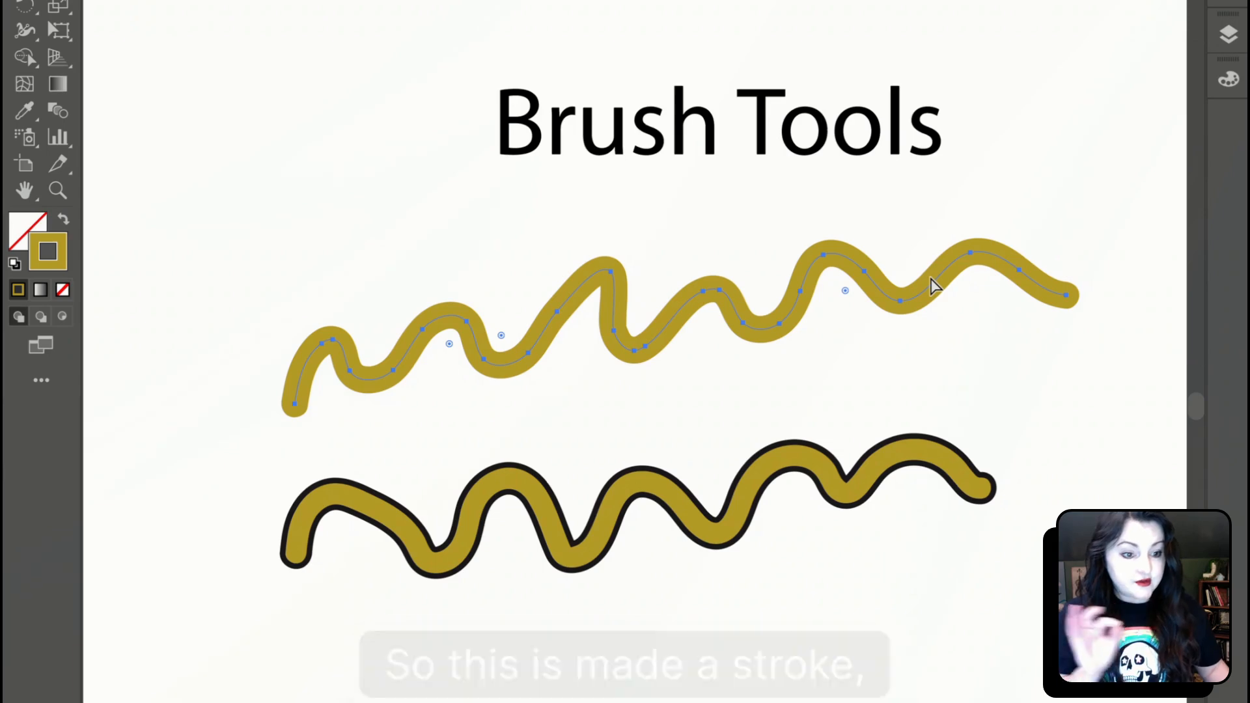
left_click(927, 474)
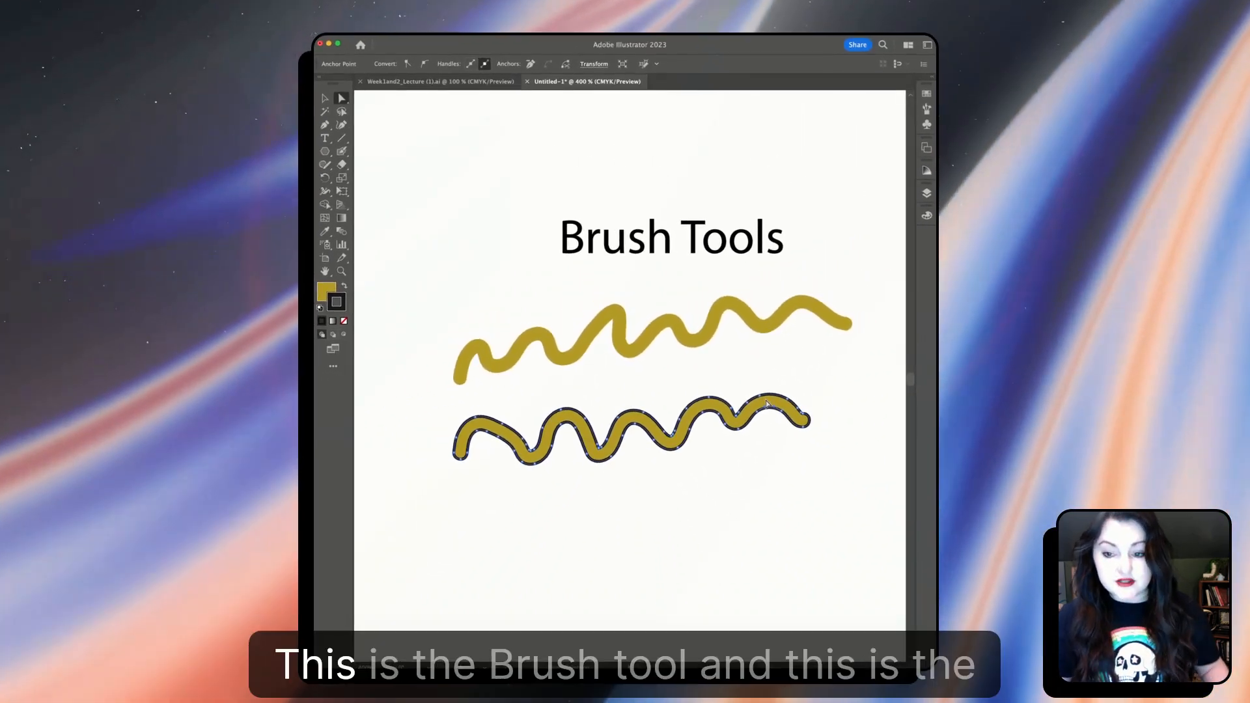
key("super+minus")
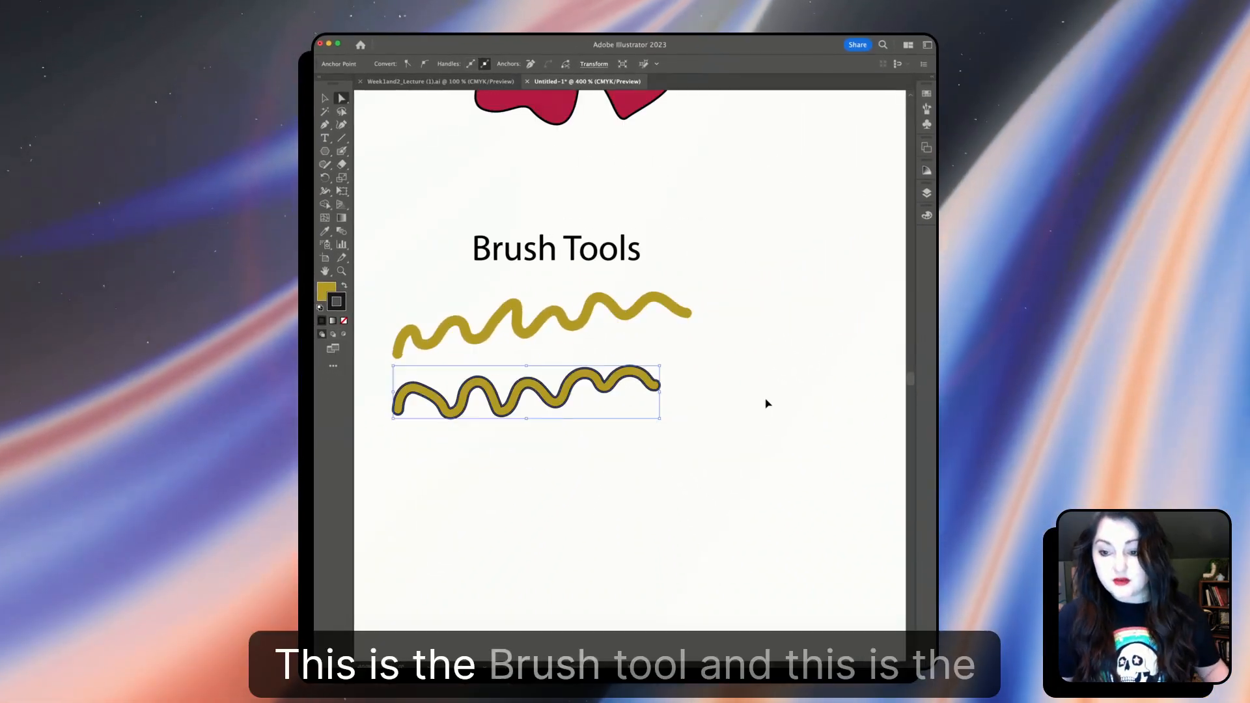
left_click(681, 317)
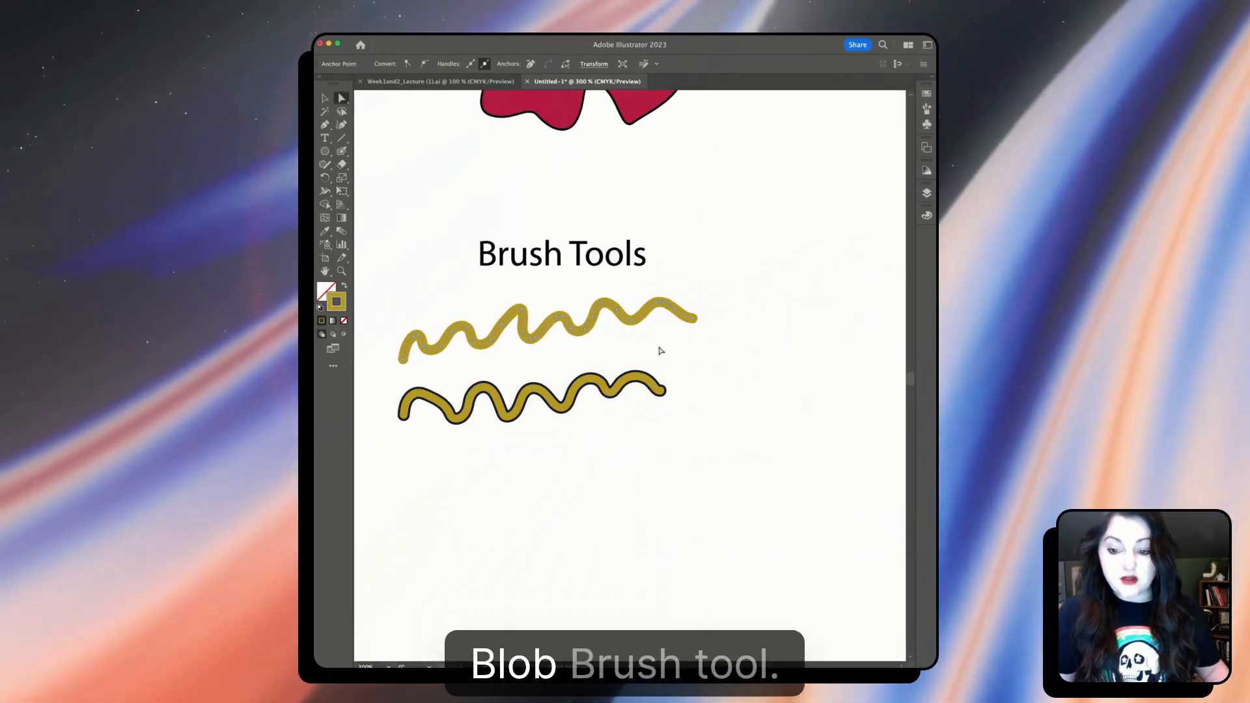
left_click(651, 387)
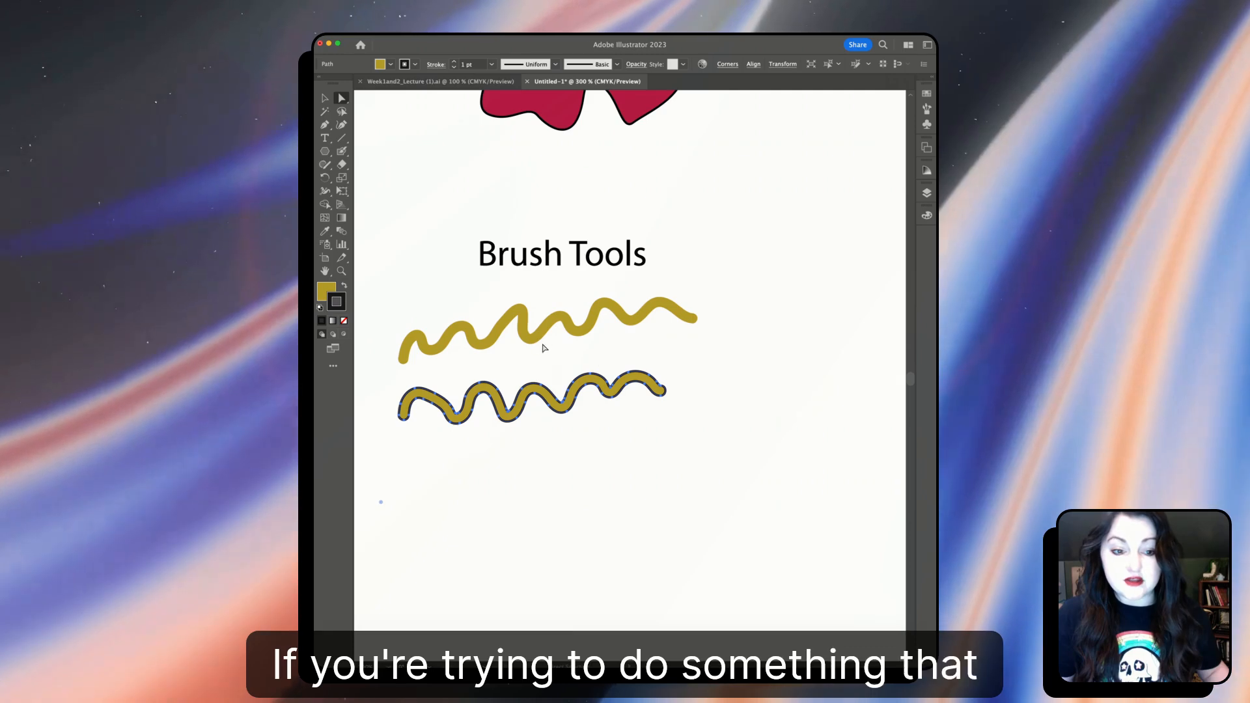
left_click(546, 324)
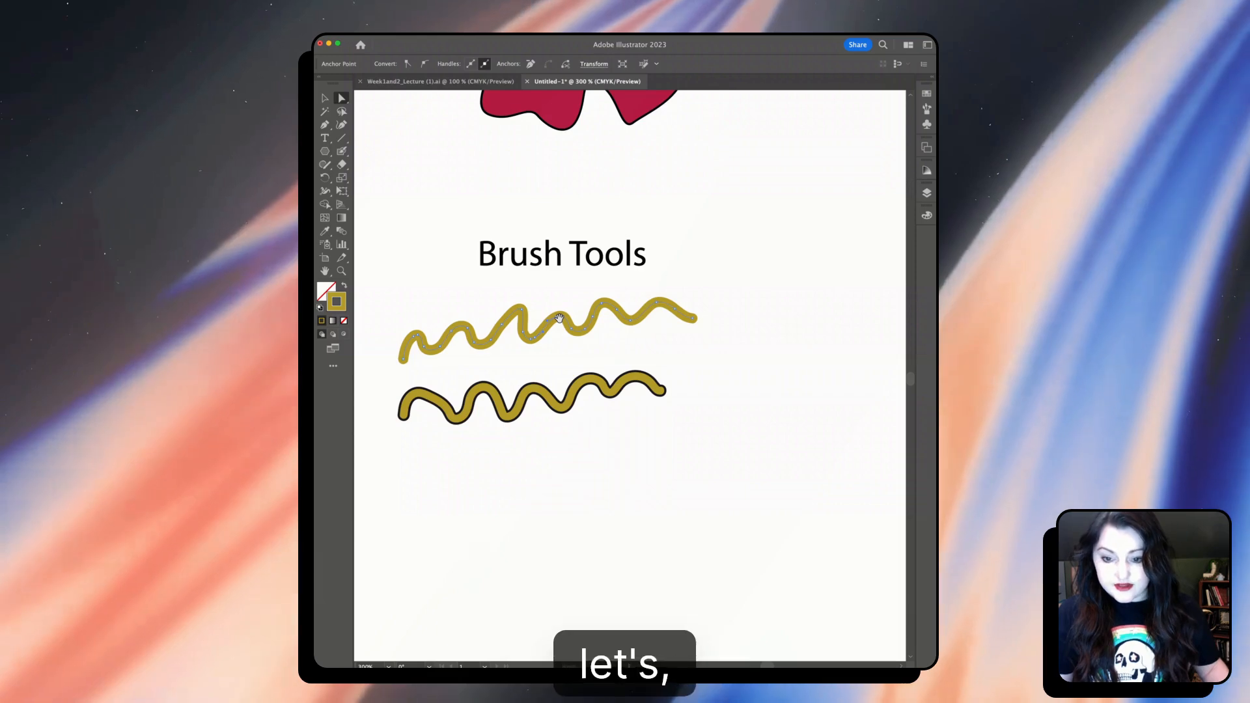
Step: Copy the vertical "Types of Strokes" heading from Week1and2_Lecture (1).ai into the Untitled-1 document and place it beside the "uniform stroke" label
scroll(541, 354, "down", 10)
key("super+minus")
key("super+minus")
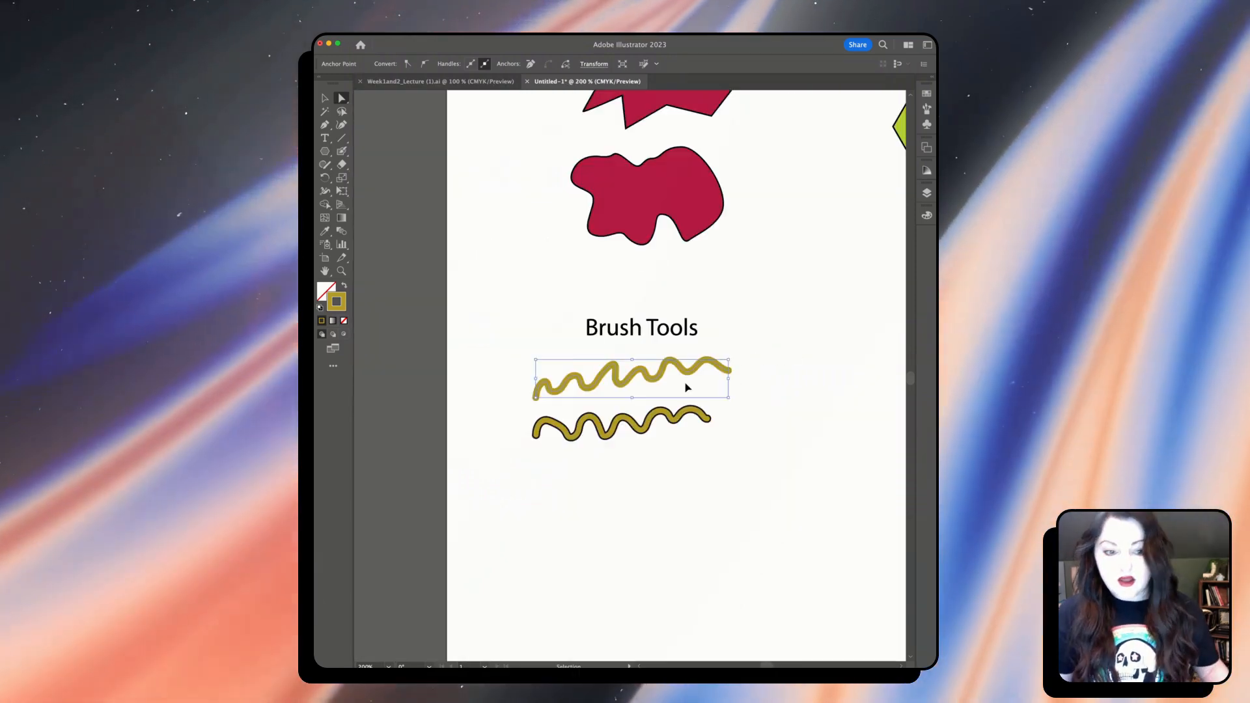
left_click_drag(699, 380, 570, 408)
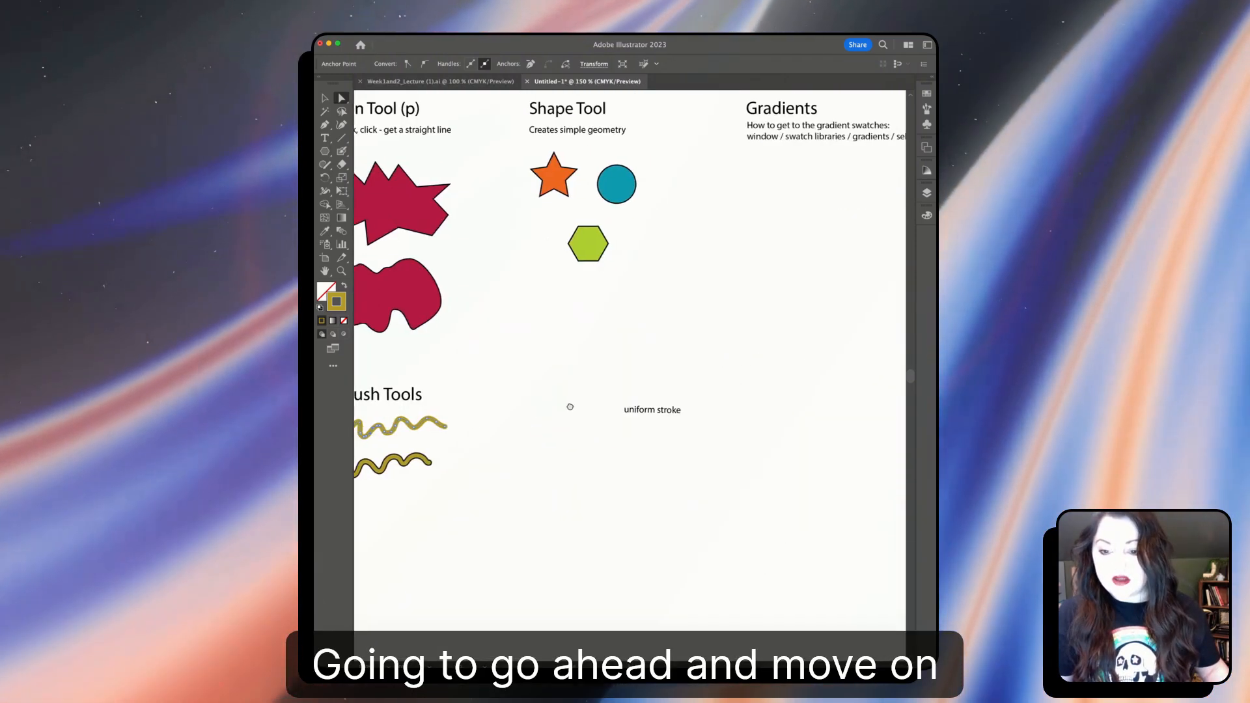
left_click_drag(707, 357, 770, 351)
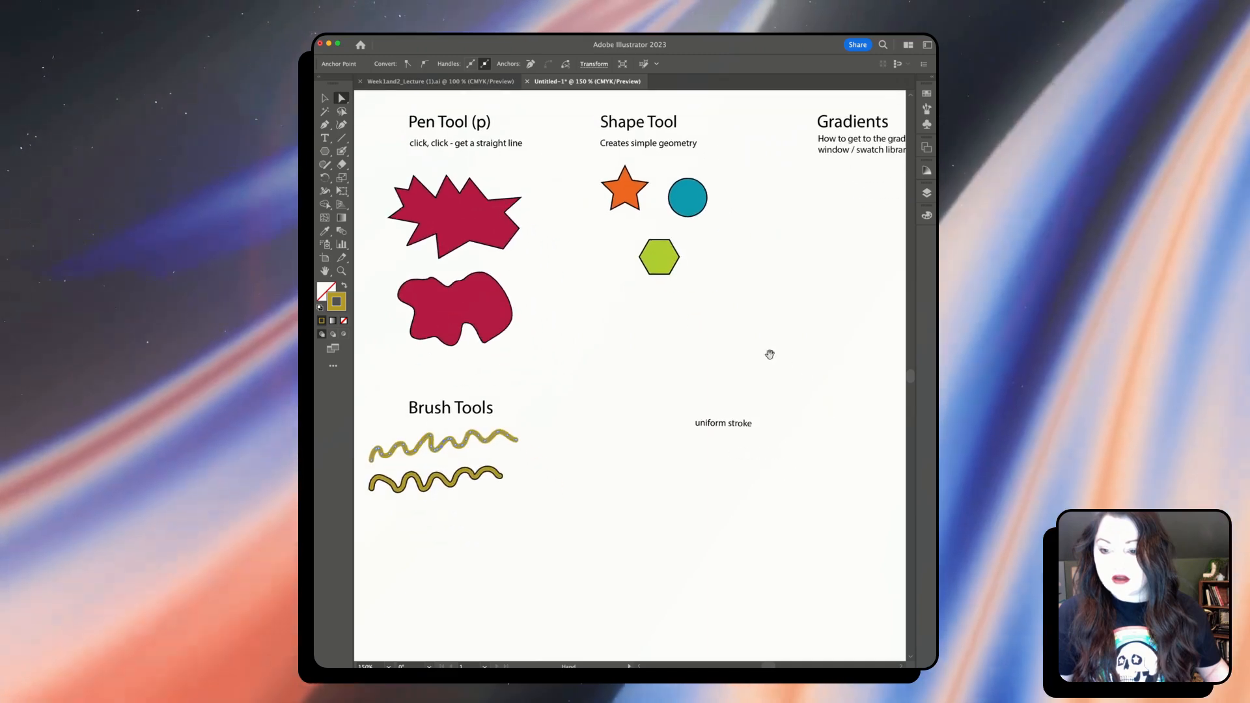
key("super+grave")
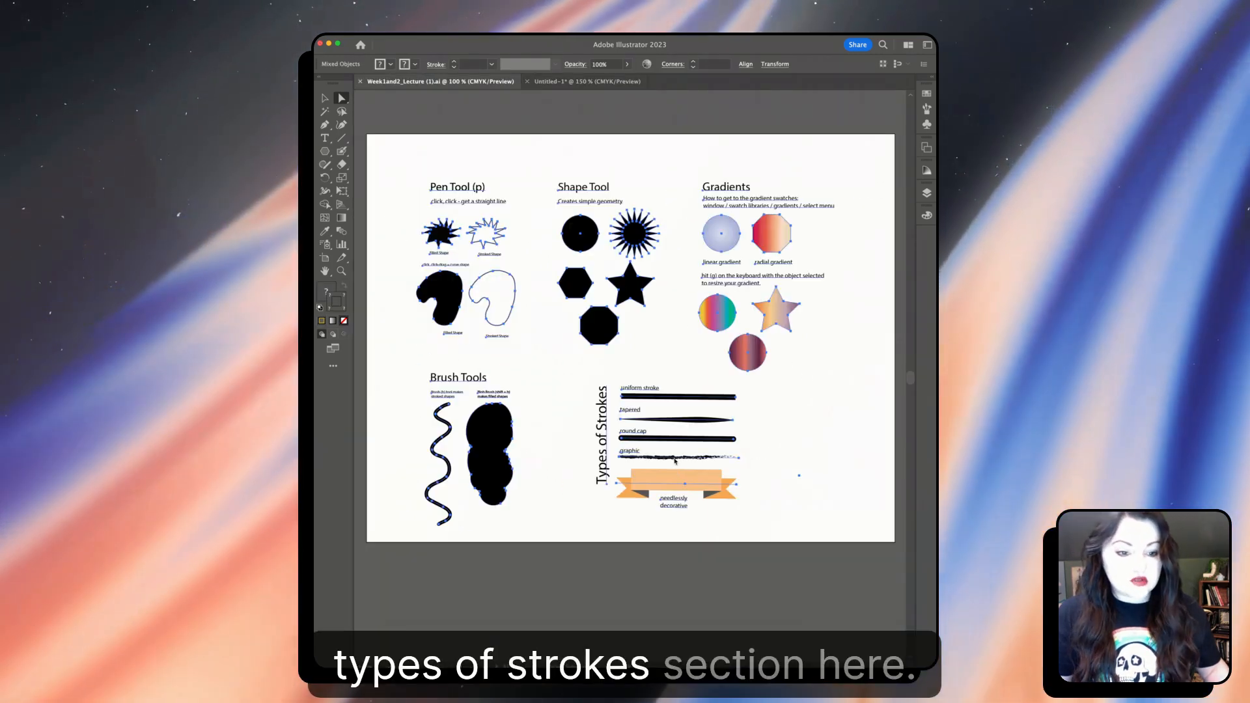
left_click(754, 427)
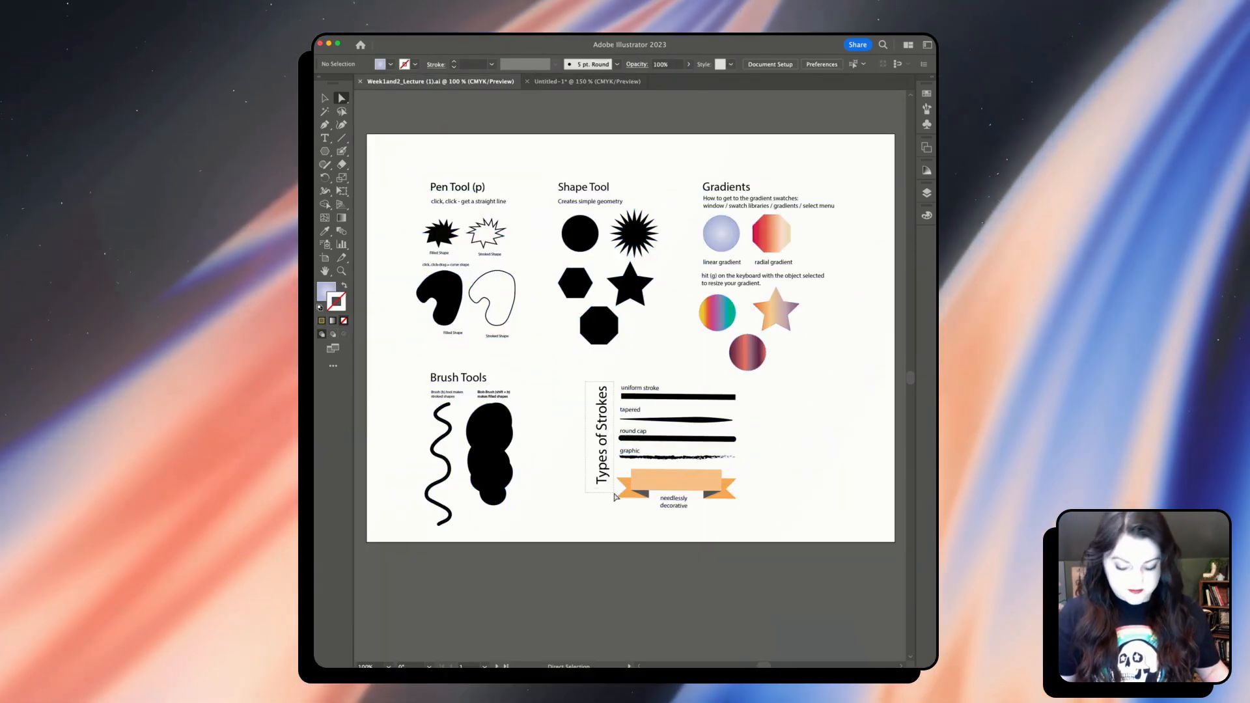
left_click(605, 478)
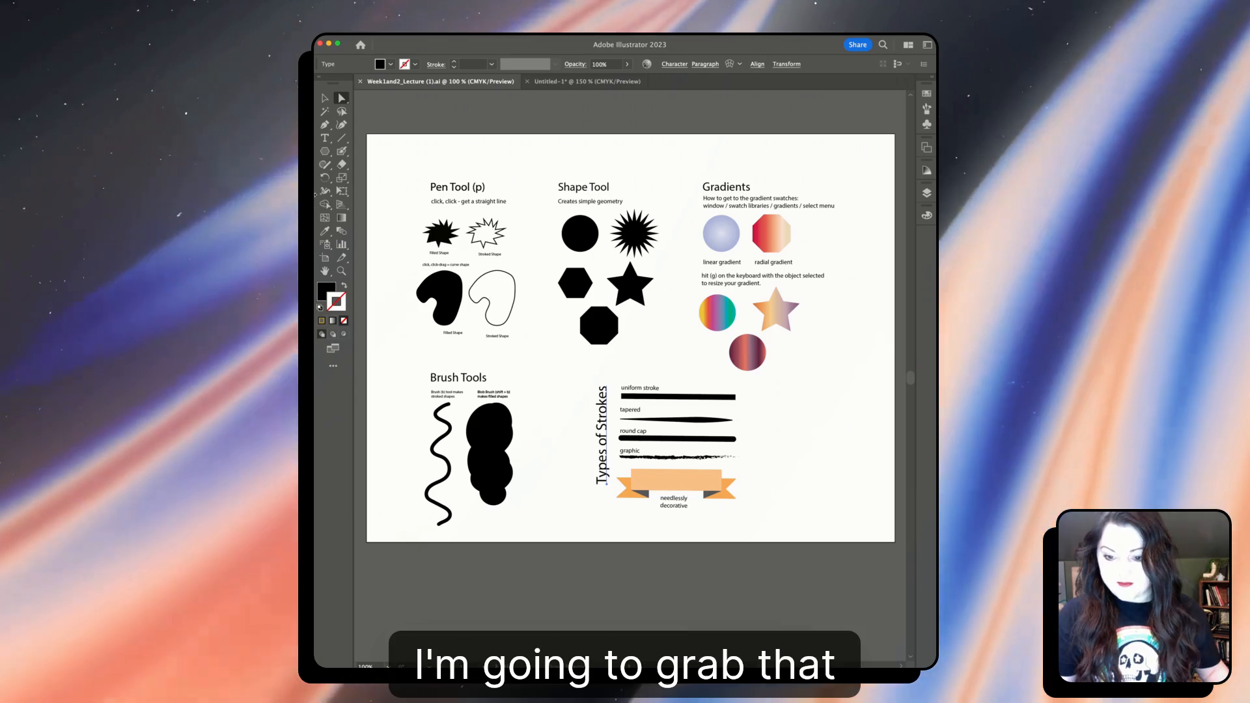
key("super+c")
key("super+grave")
key("super+v")
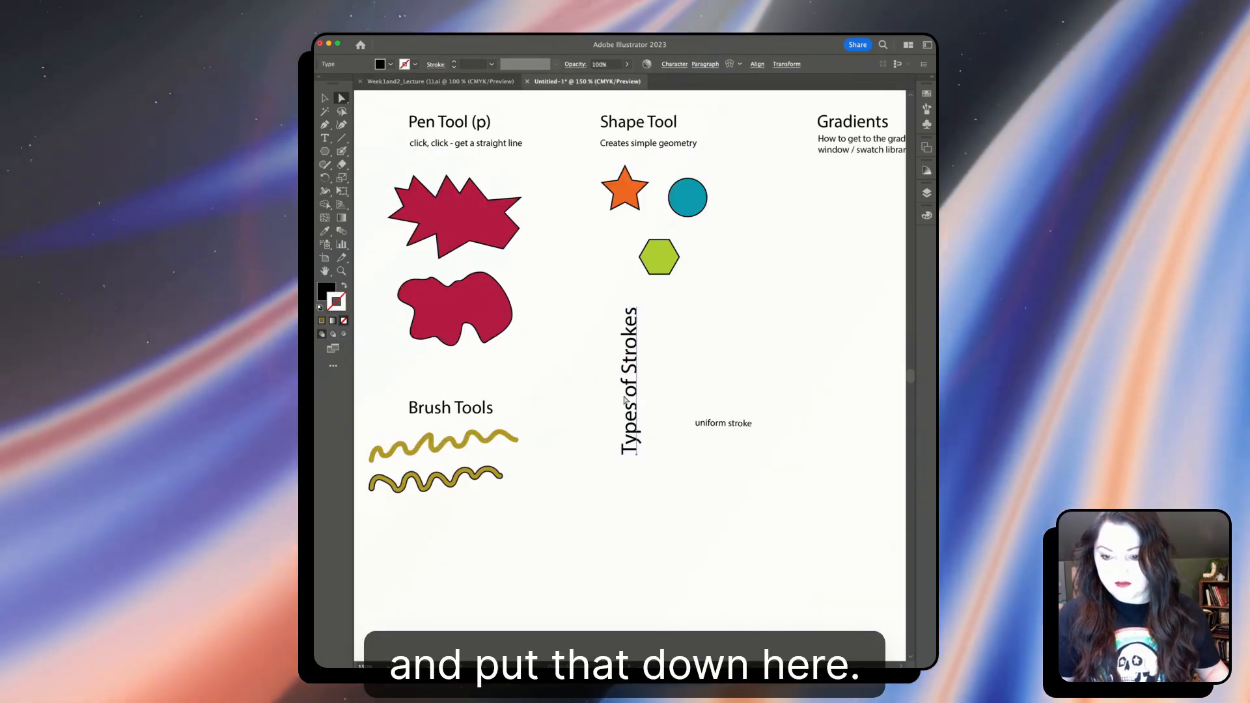
mouse_move(624, 400)
left_mouse_down()
mouse_move(620, 488)
mouse_move(637, 486)
left_mouse_up()
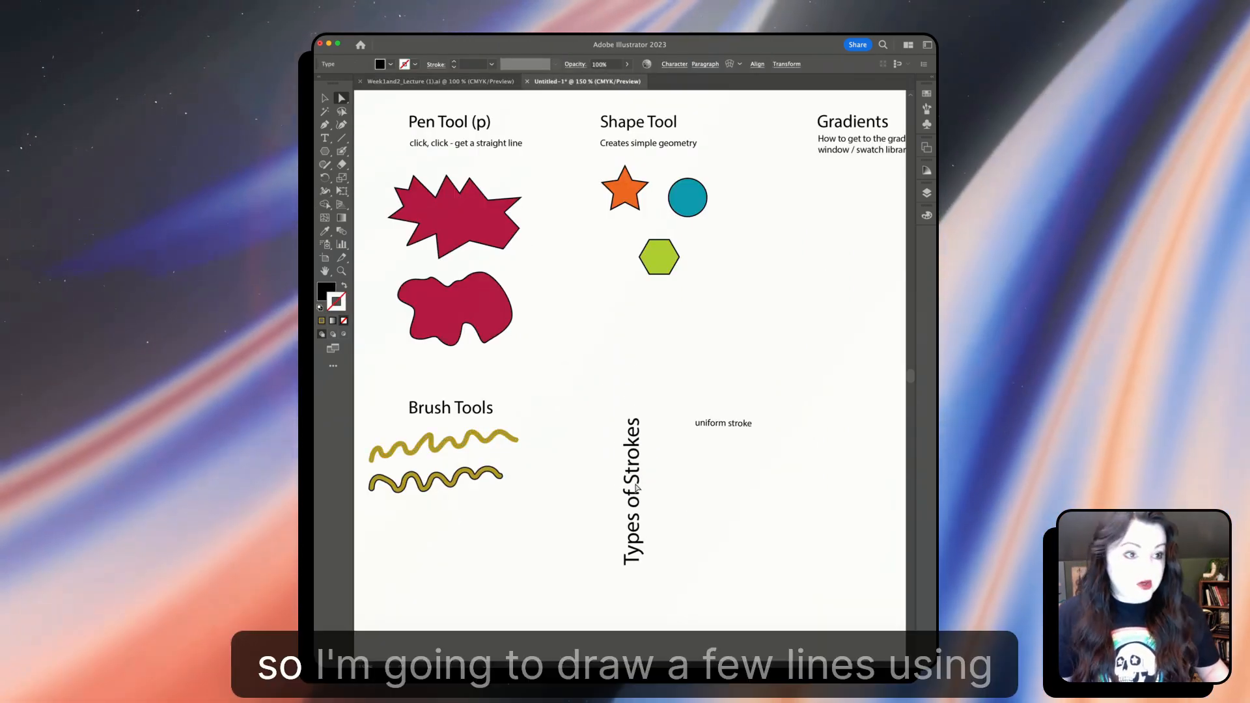
left_click(713, 478)
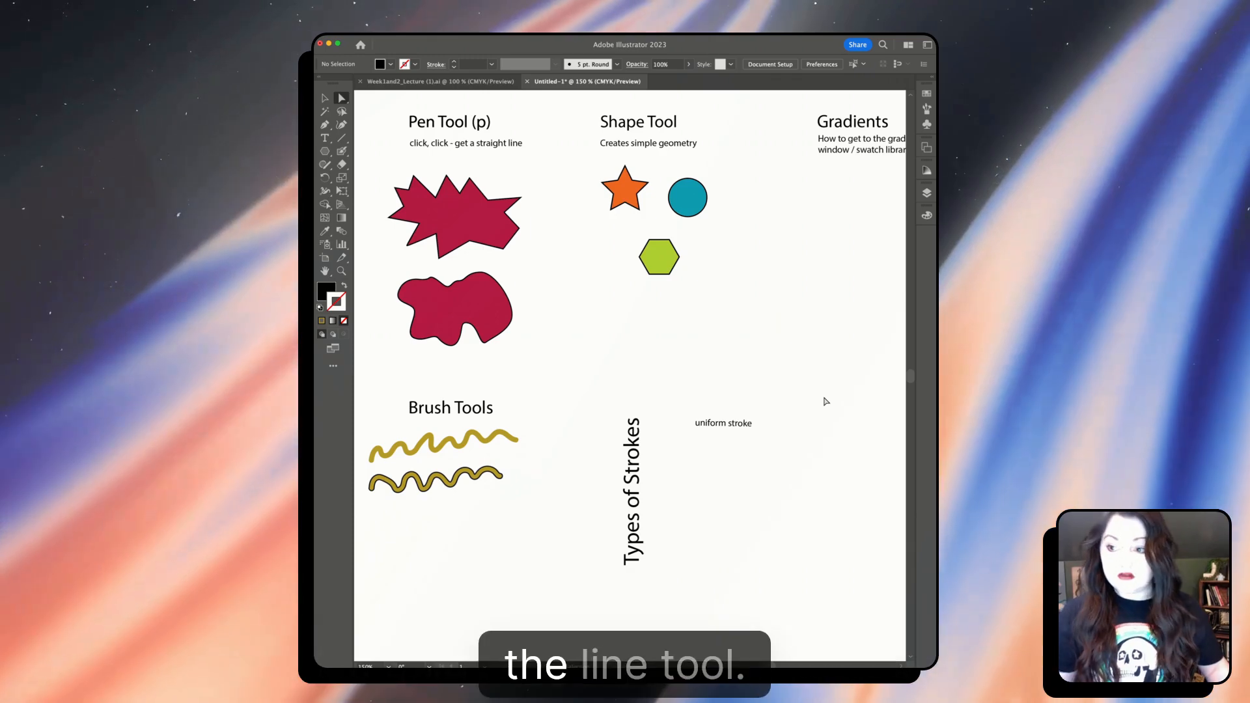
Step: Draw four horizontal lines of similar length, one below another, under the "uniform stroke" label with the Line Segment tool
left_click(343, 139)
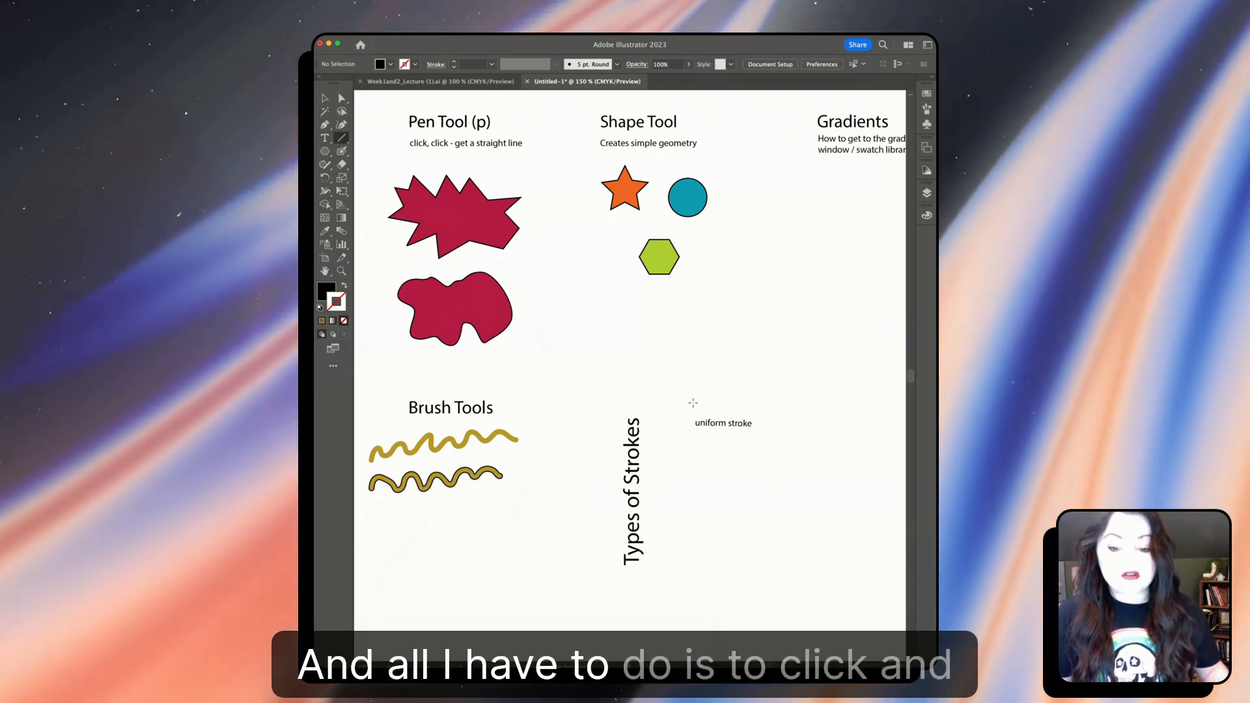
left_click_drag(725, 450, 827, 450)
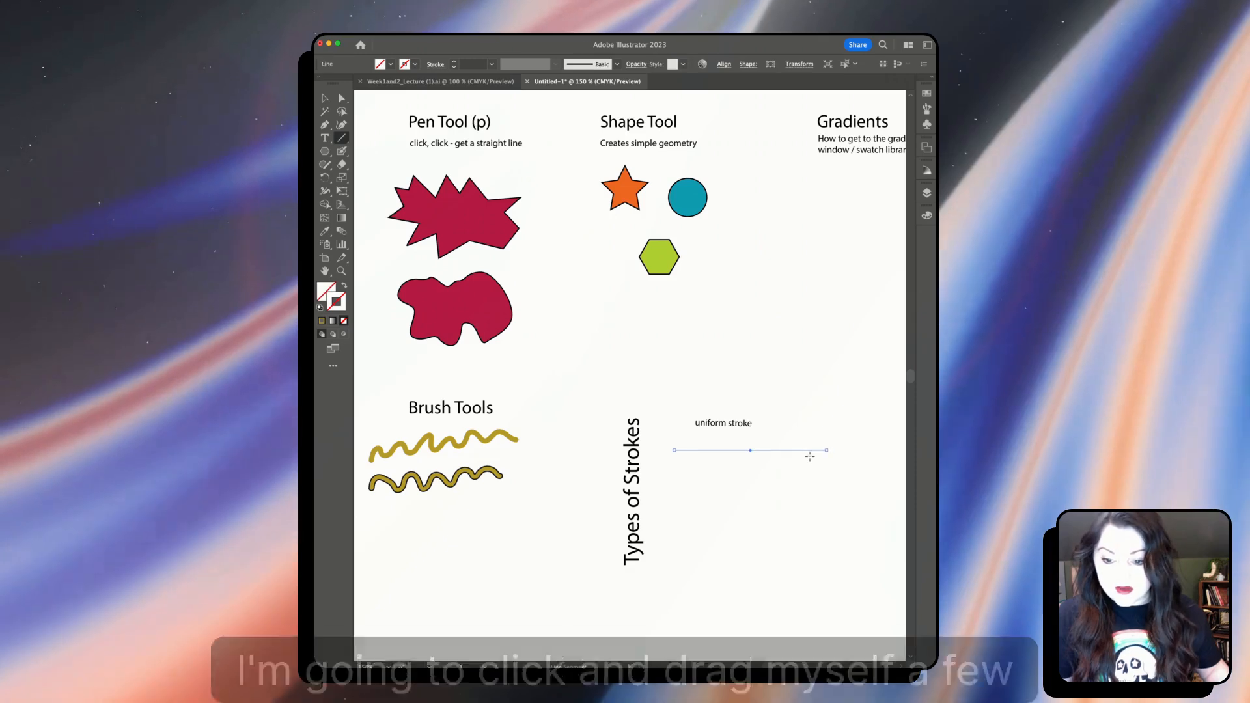
left_click_drag(731, 493, 840, 490)
left_click_drag(671, 523, 743, 530)
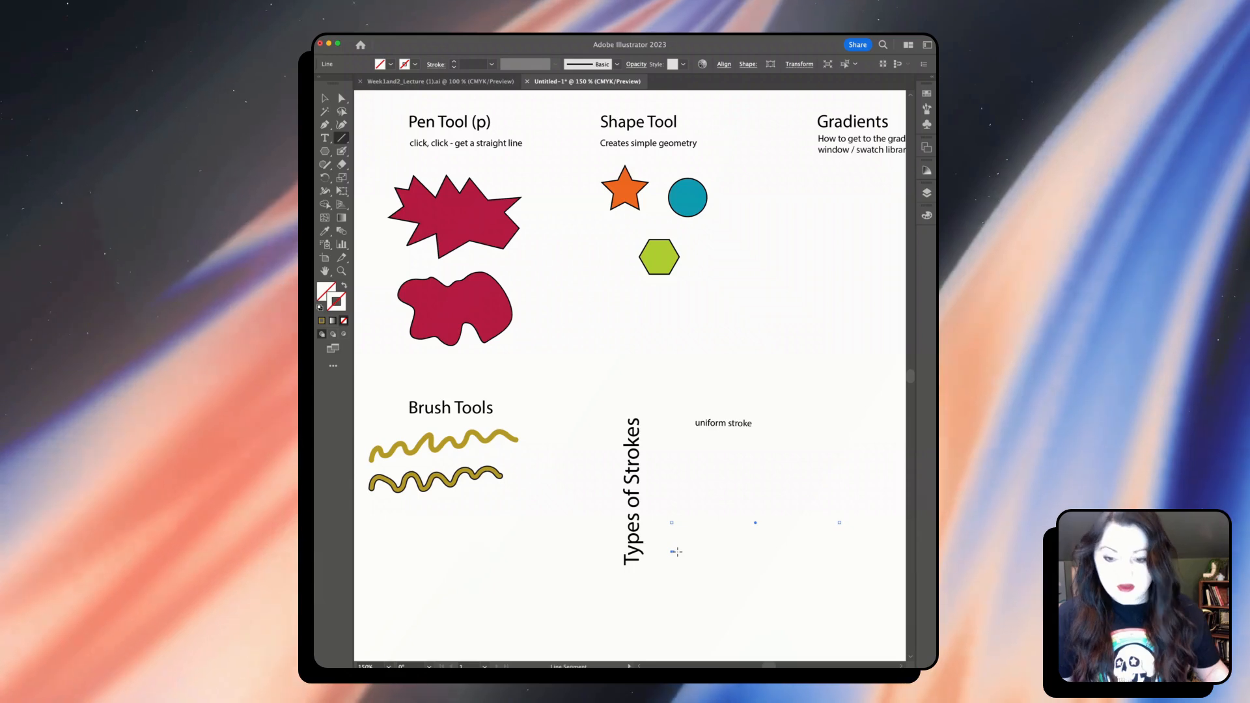
left_click_drag(675, 552, 828, 552)
Step: Apply a black 1 pt stroke to the topmost of the four lines and deselect it
scroll(756, 521, "right", 3)
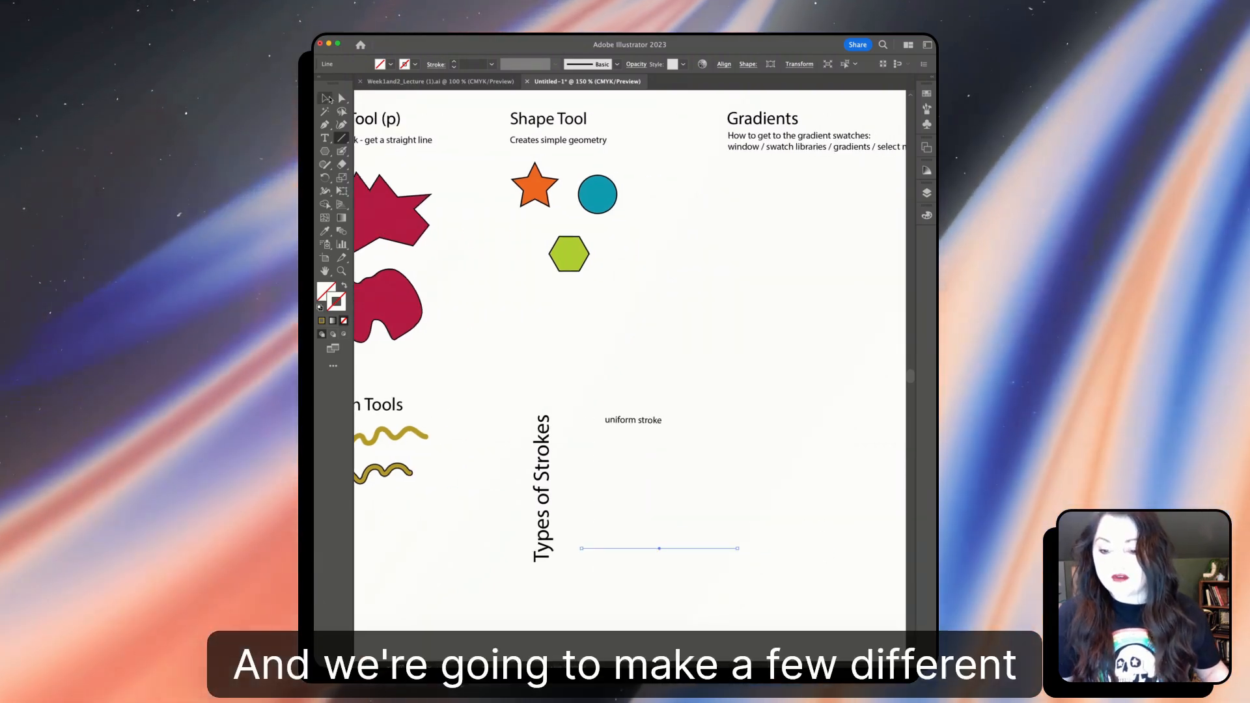
left_click(326, 99)
left_click(706, 460)
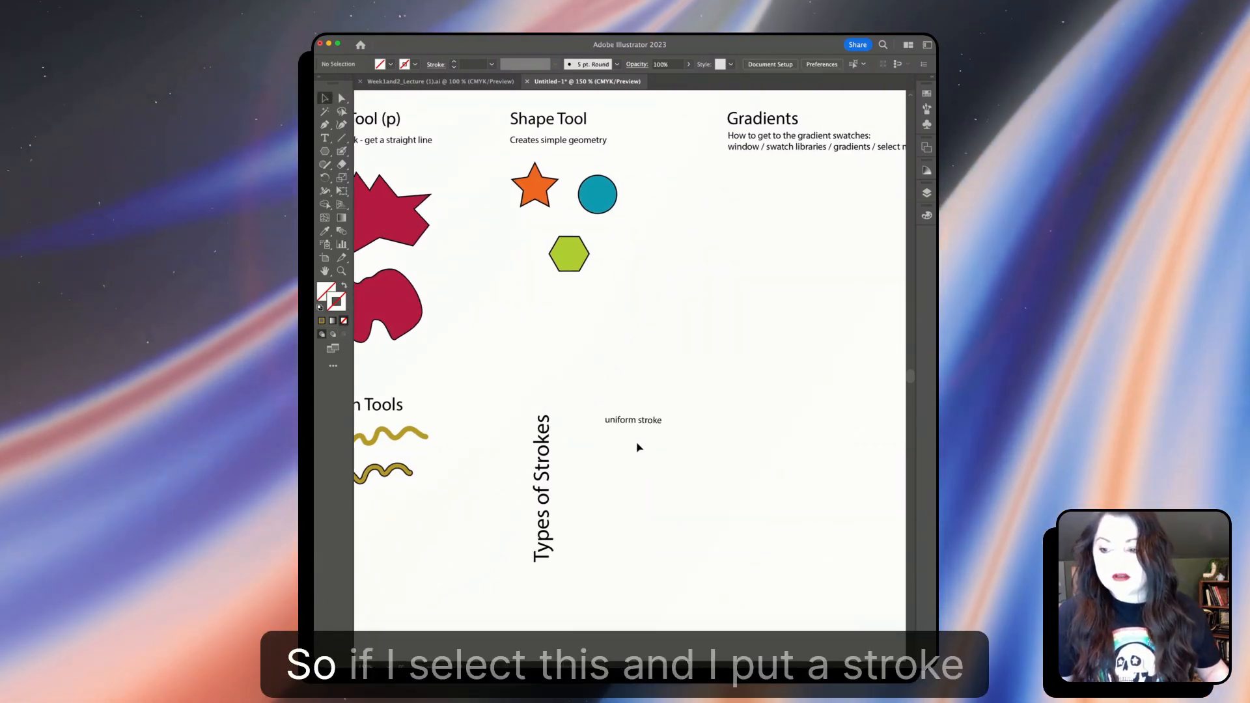
left_click(638, 447)
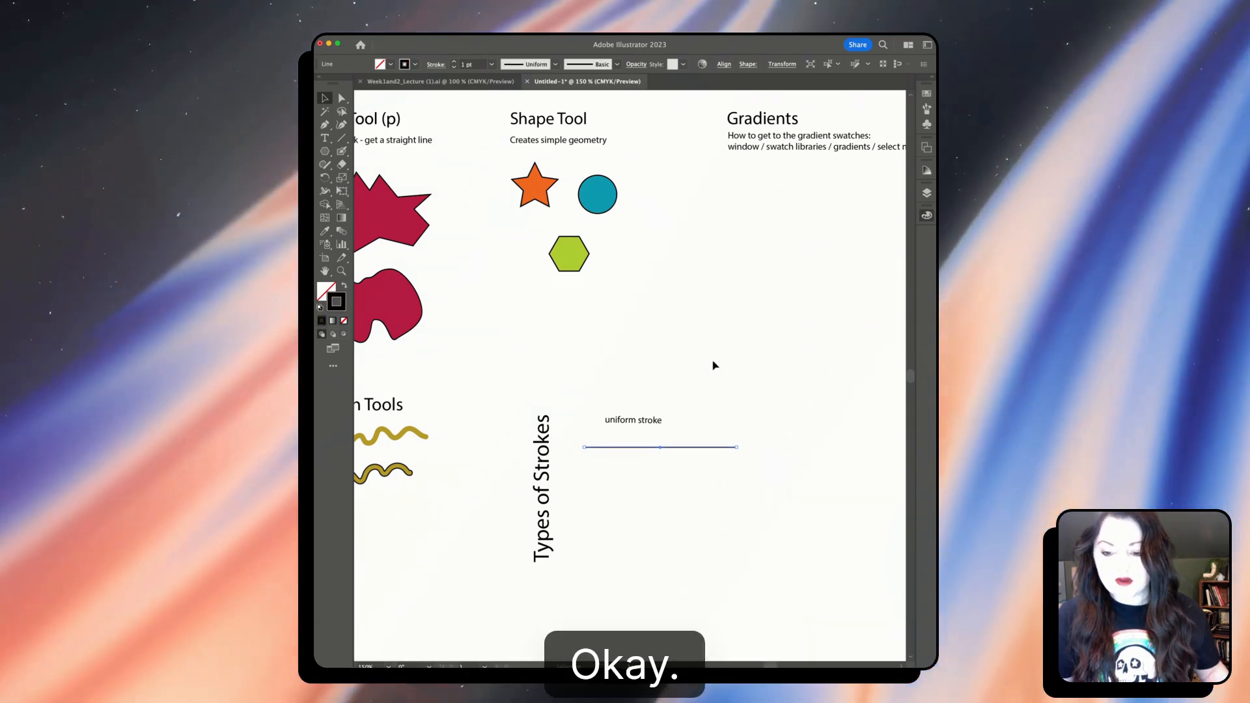
left_click(715, 368)
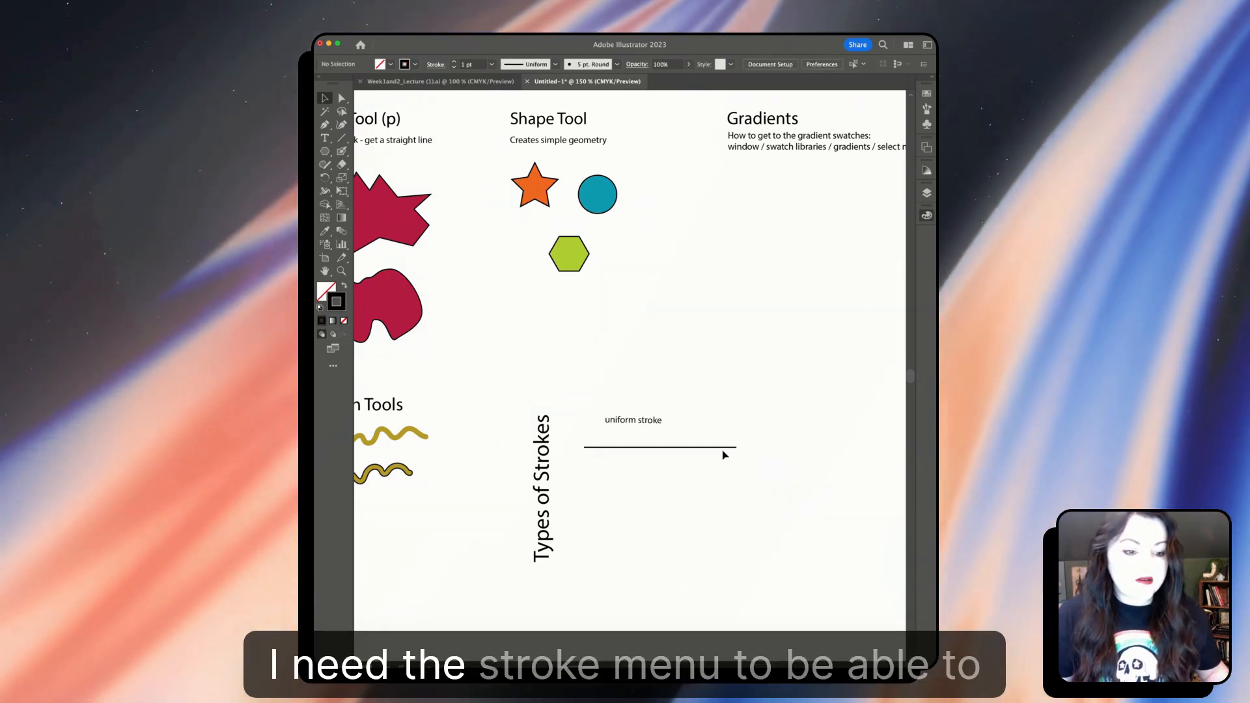
Step: Select all four lines together, apply the 5 pt. Round brush with a black 1 pt stroke, and deselect them
left_click(725, 449)
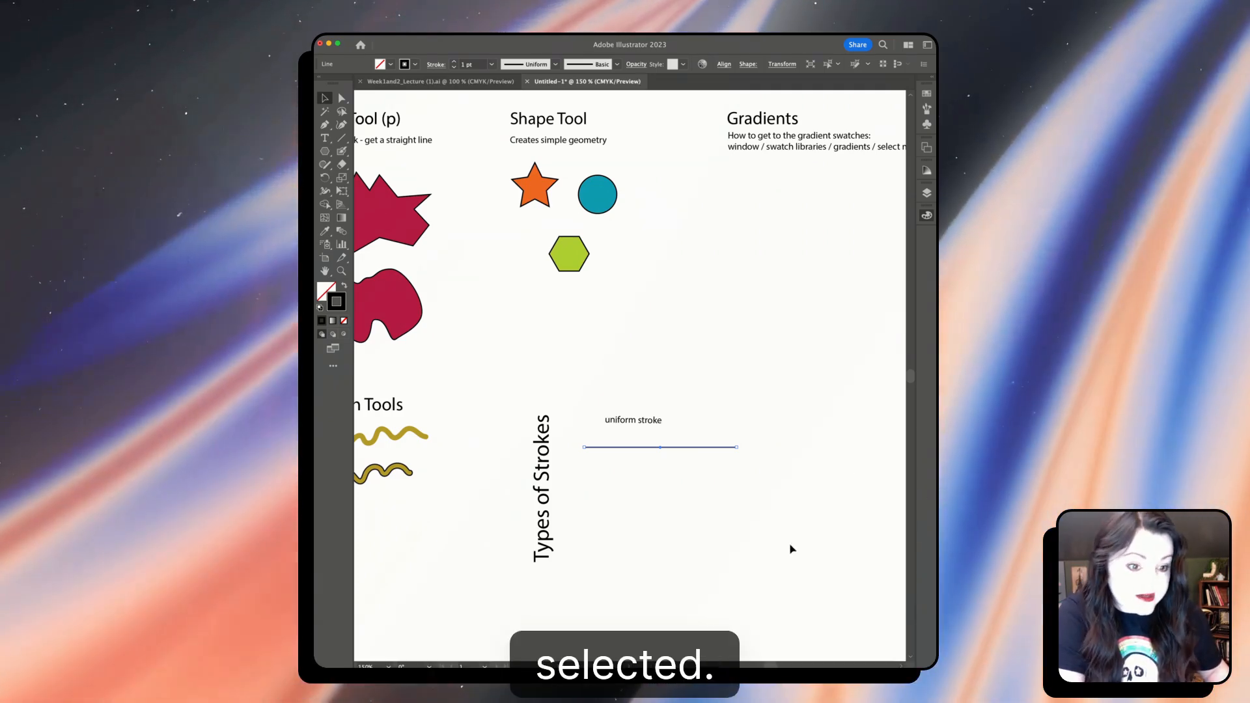
left_click_drag(788, 549, 611, 447)
left_click(780, 582)
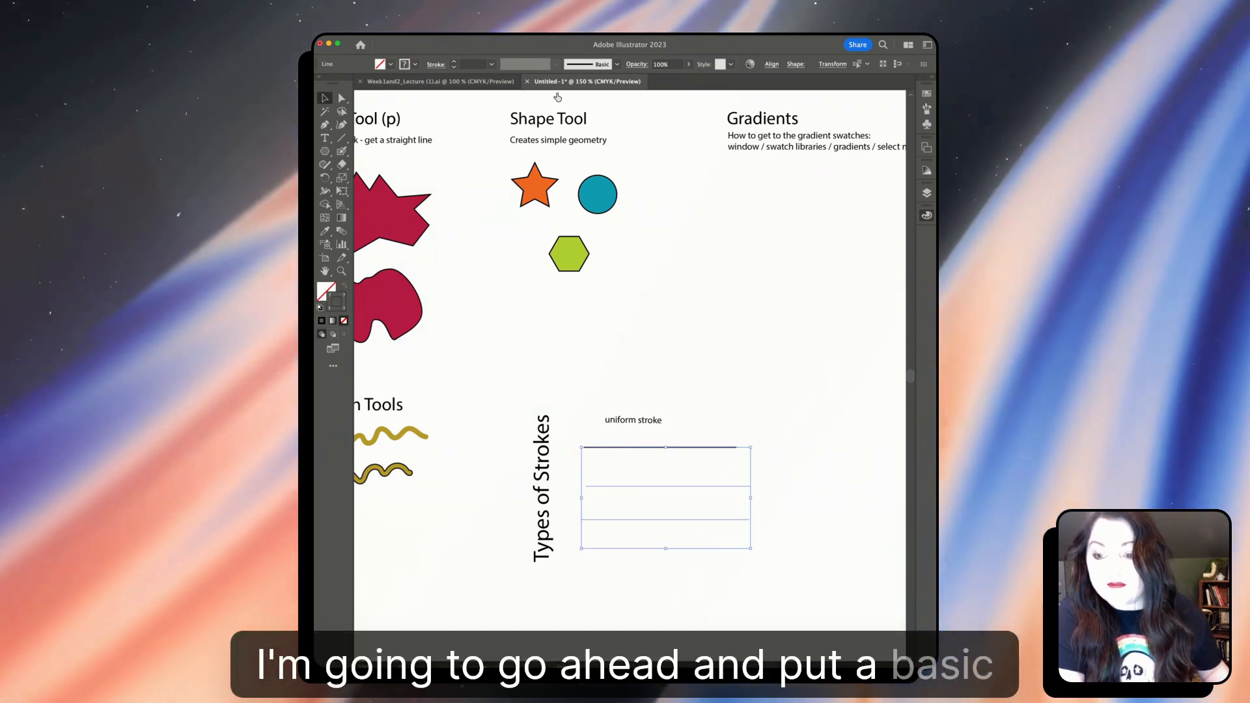
left_click(516, 94)
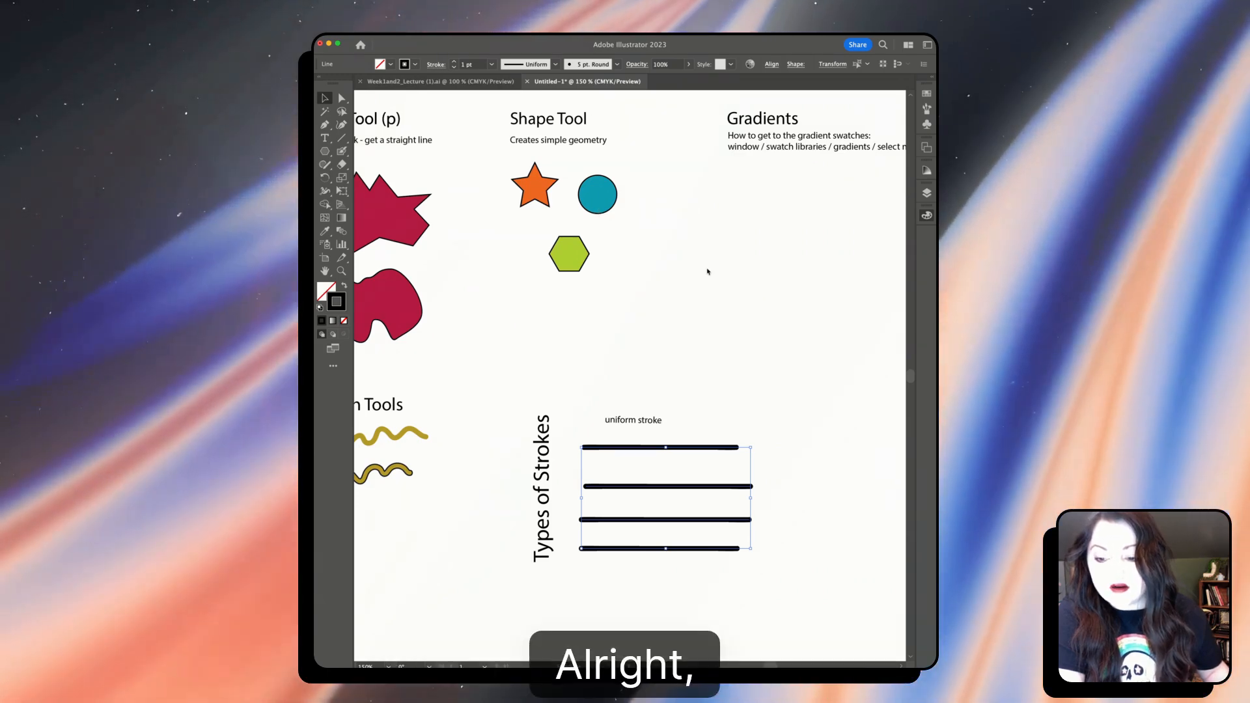
left_click(768, 402)
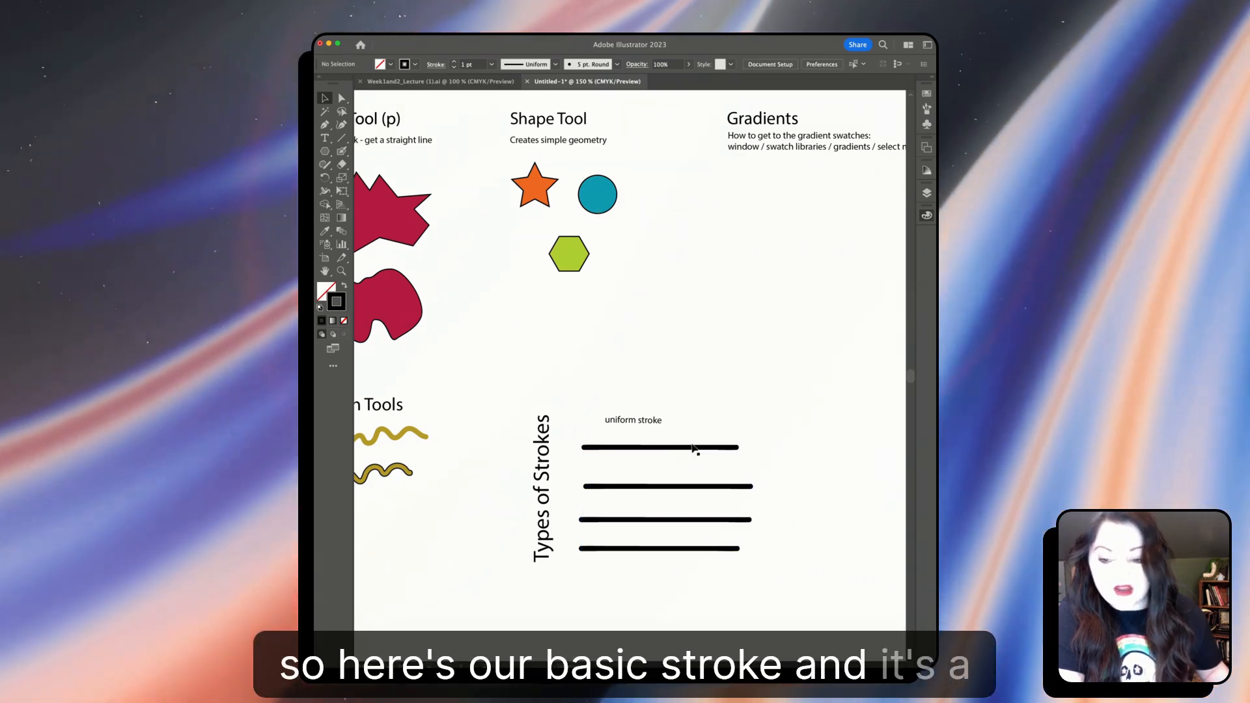
Step: Duplicate the "uniform stroke" label and place the copy just above the second line
left_click(696, 449)
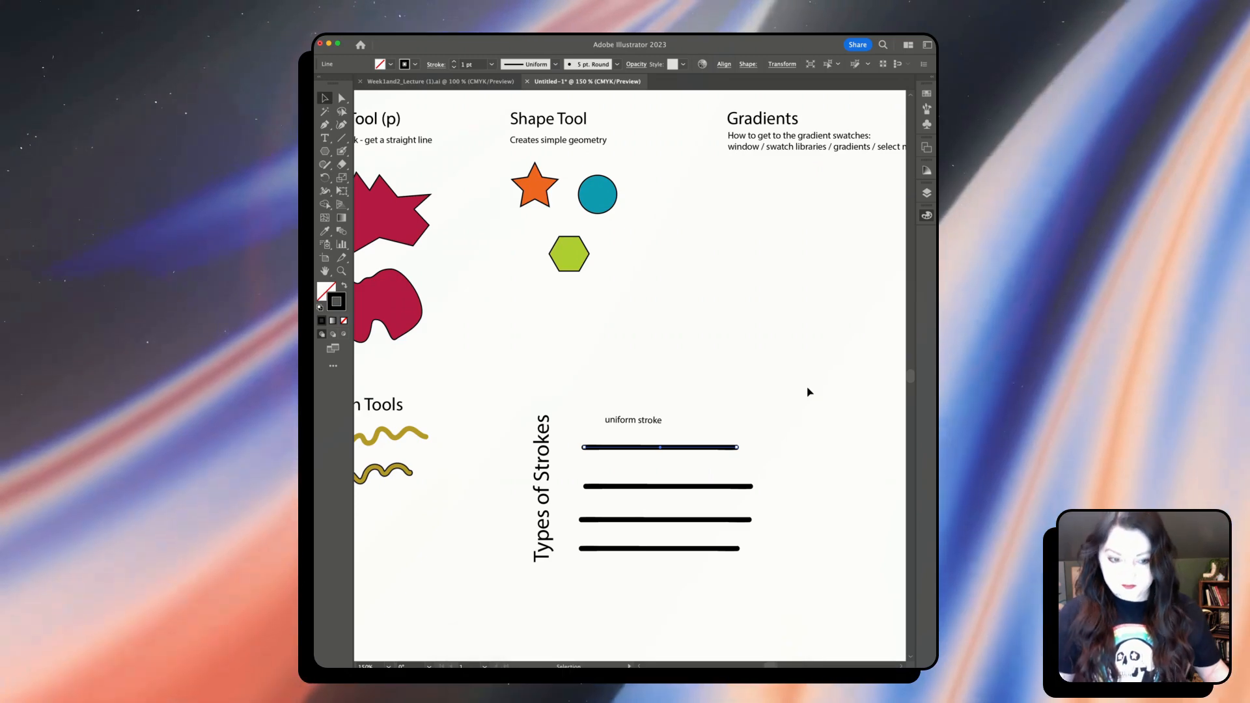
left_click(656, 420)
key("super+c")
key("super+v")
scroll(656, 422, "right", 1)
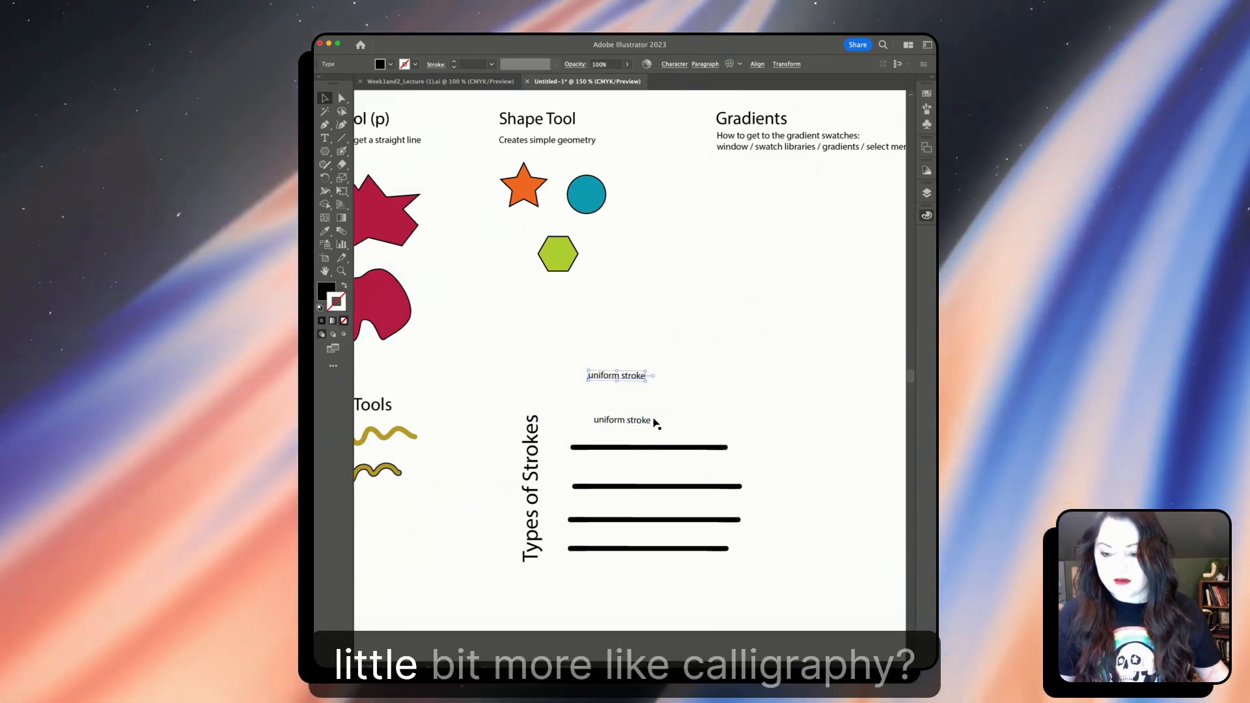
left_click_drag(629, 378, 636, 470)
Step: Change the duplicated label's text to "Tapered"
double_click(636, 468)
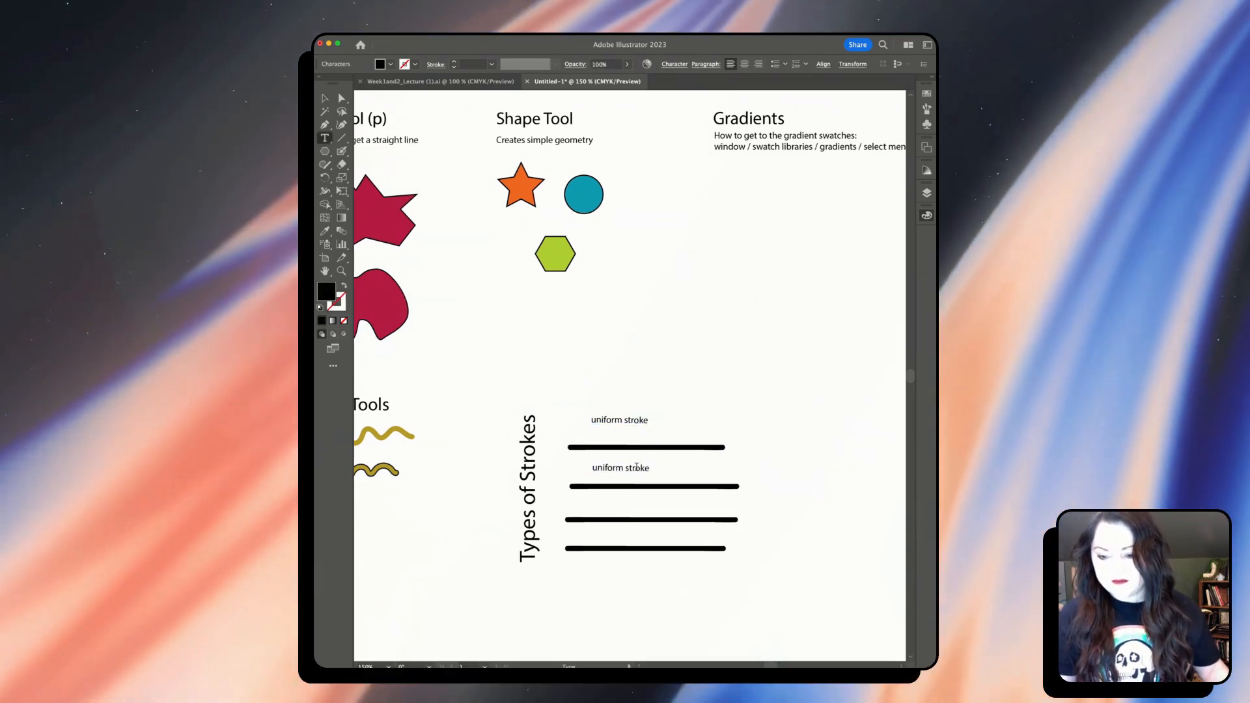
triple_click(636, 467)
type("Ta")
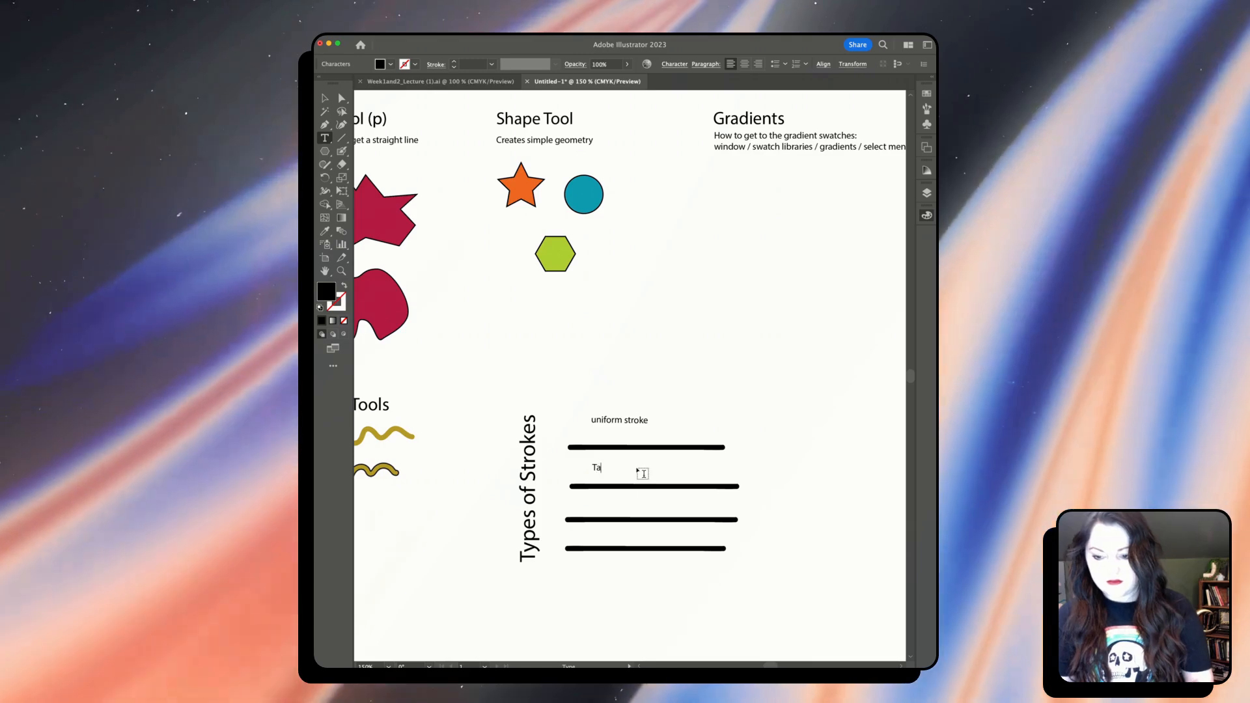
type("pered")
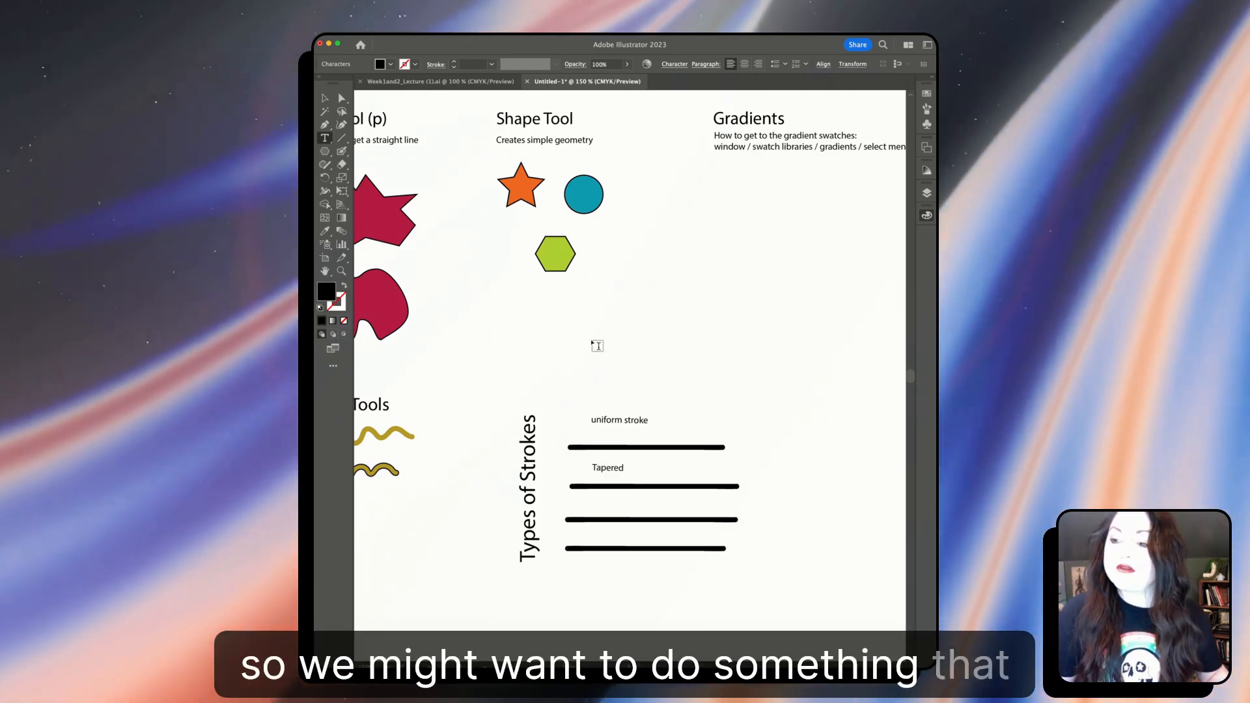
key("Escape")
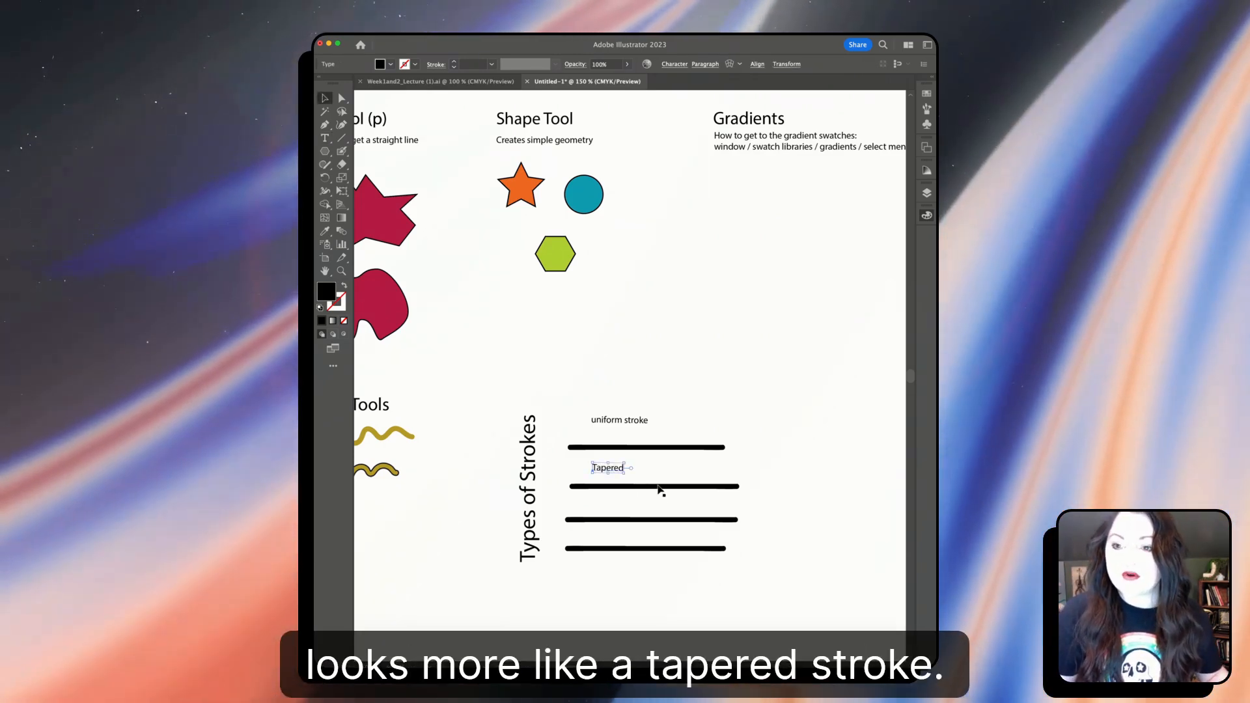
Step: Apply the one-sided tapered width profile to the line under the "Tapered" label and deselect it
left_click(659, 487)
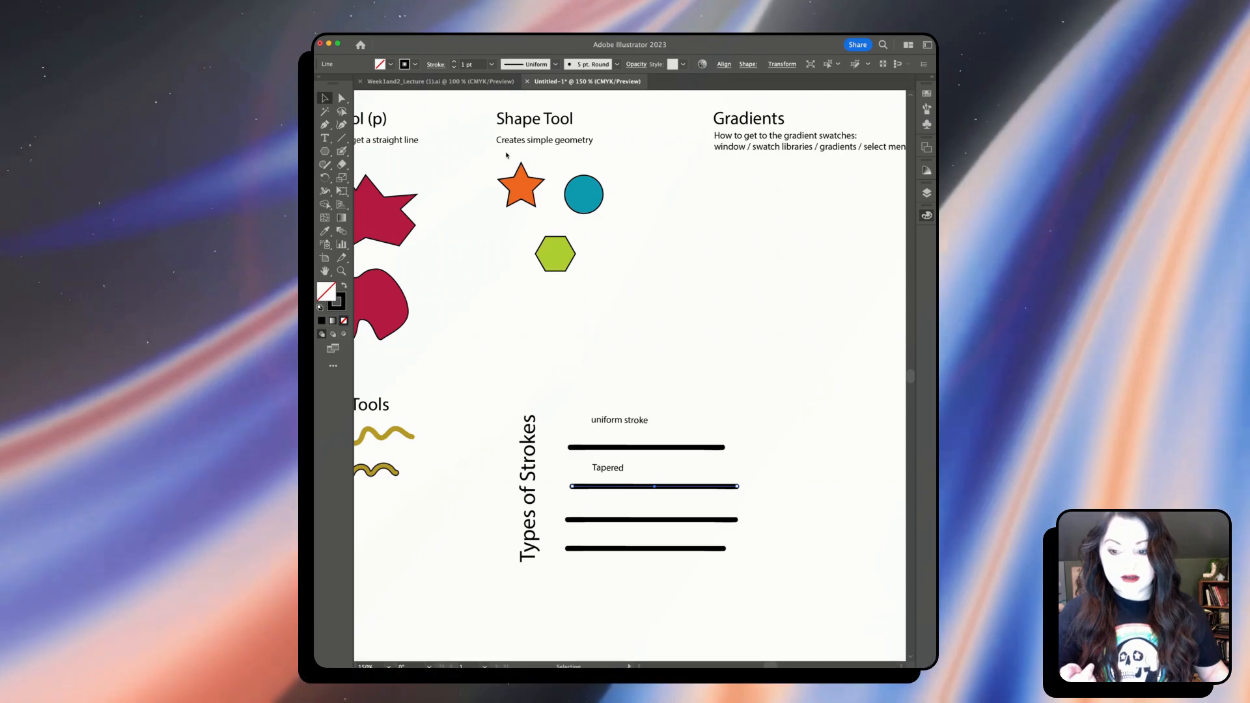
left_click(506, 156)
left_click(721, 399)
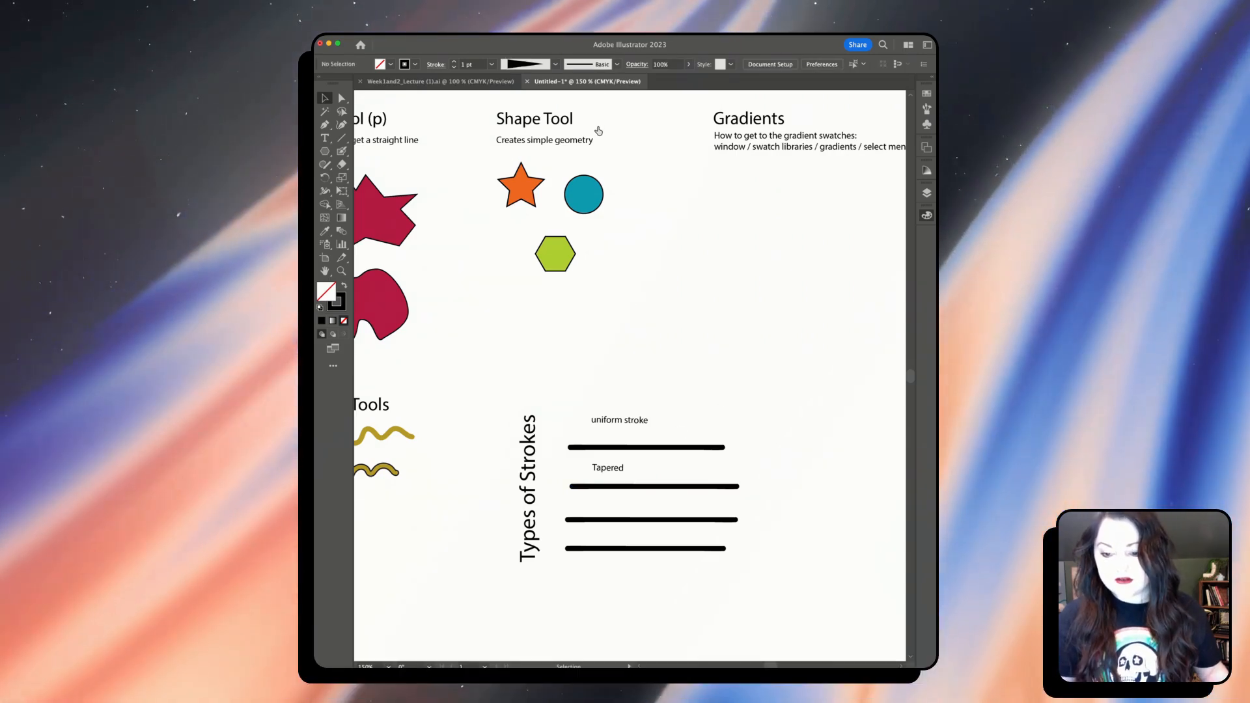
Step: Set the brush of the lower three lines to Basic and deselect them
left_click_drag(767, 519, 637, 479)
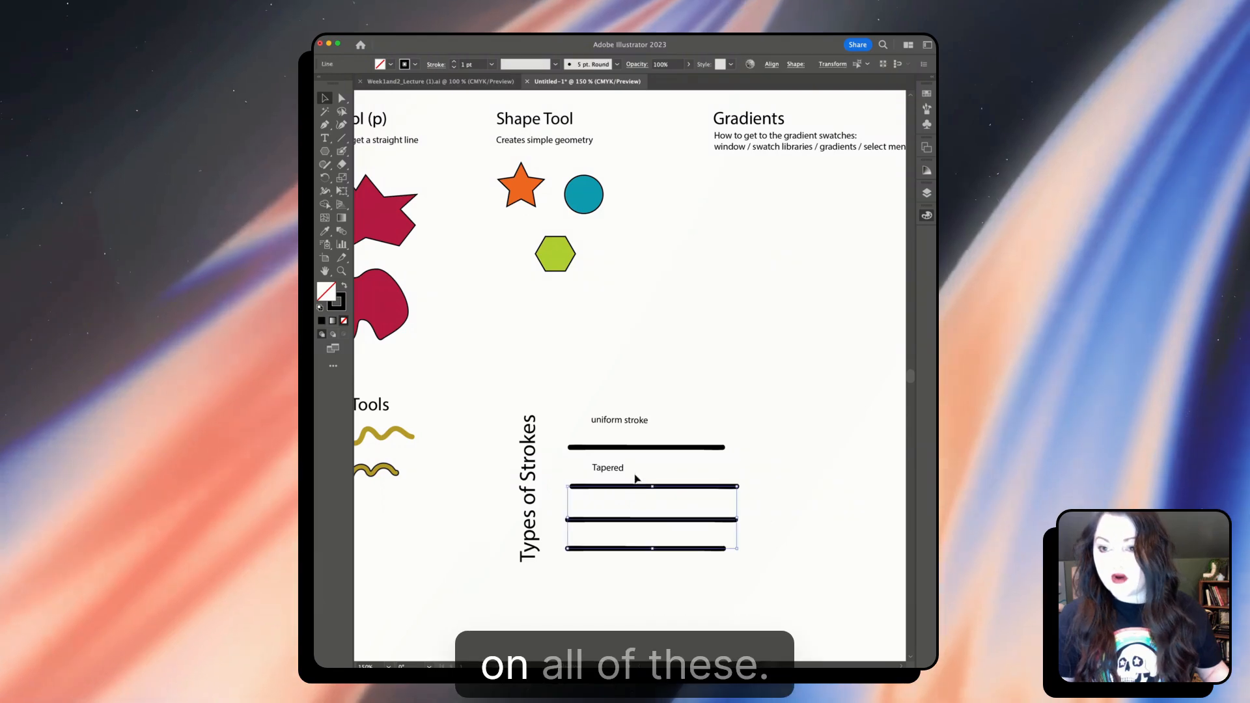
left_click(619, 65)
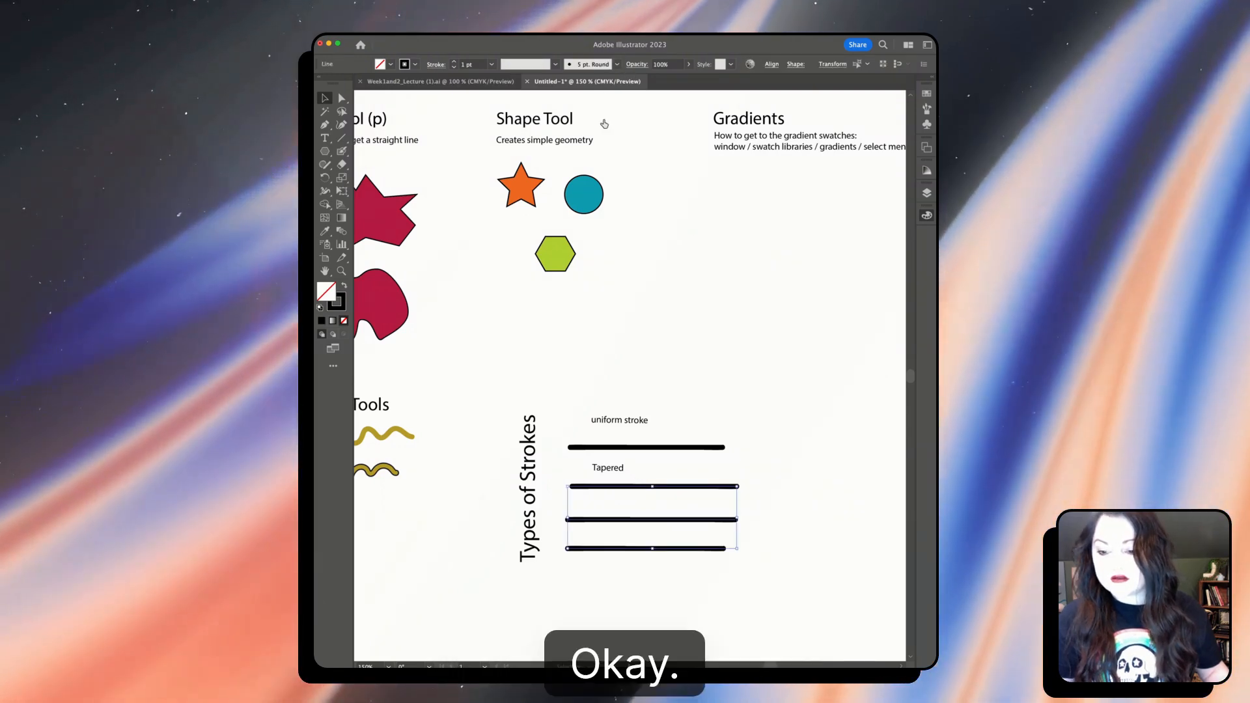
left_click(596, 126)
left_click(752, 460)
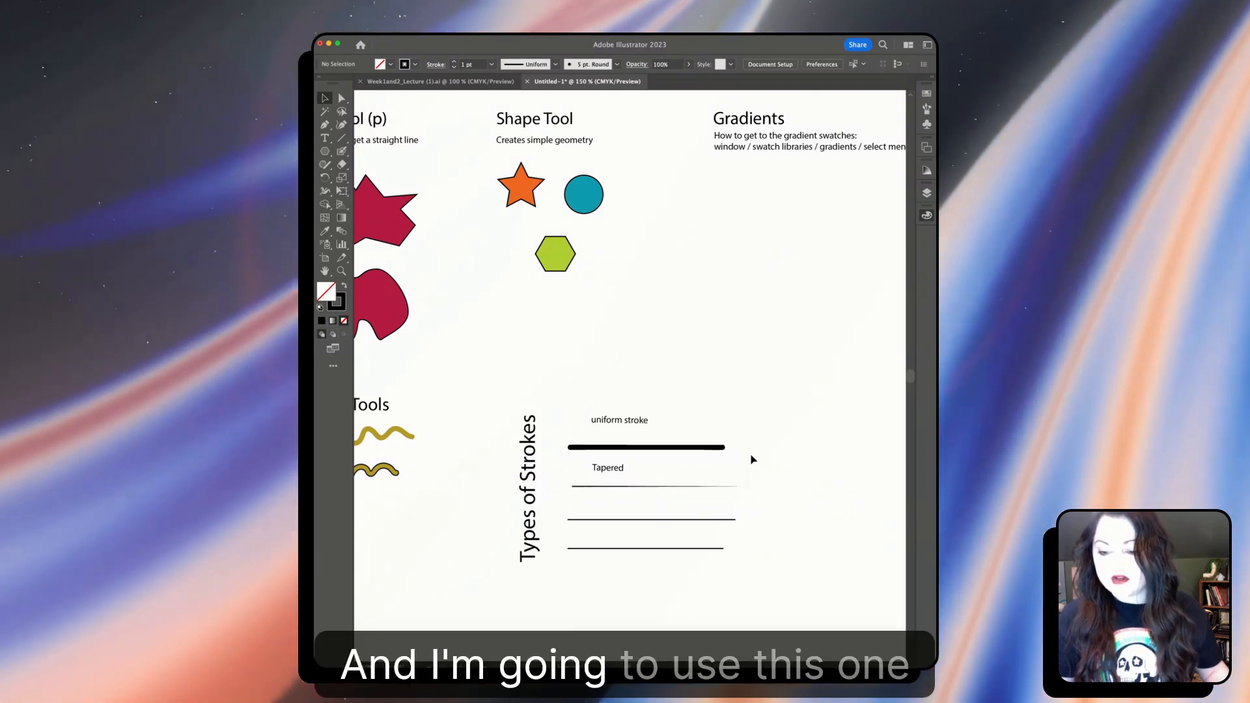
Step: Increase the stroke weight of the line under the "Tapered" label to 11 pt
left_click(656, 486)
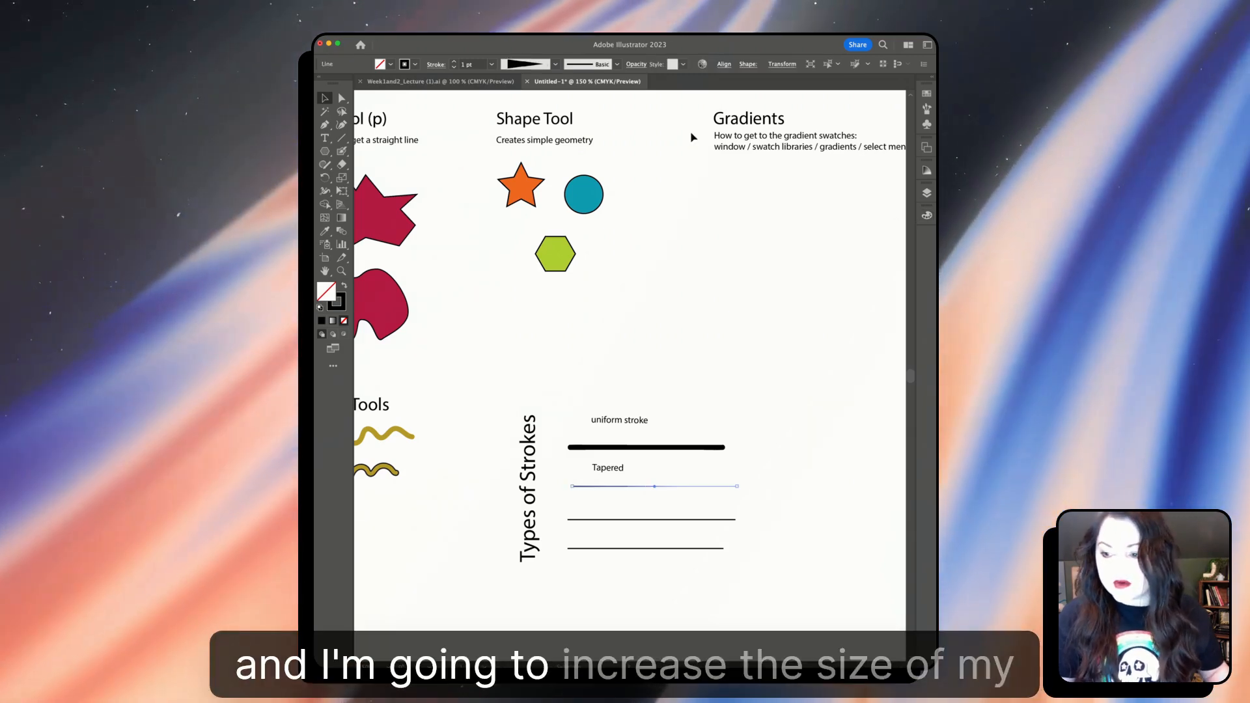
left_click(452, 62)
left_click(452, 62)
left_click(453, 63)
left_click(452, 62)
left_click(452, 63)
left_click(453, 63)
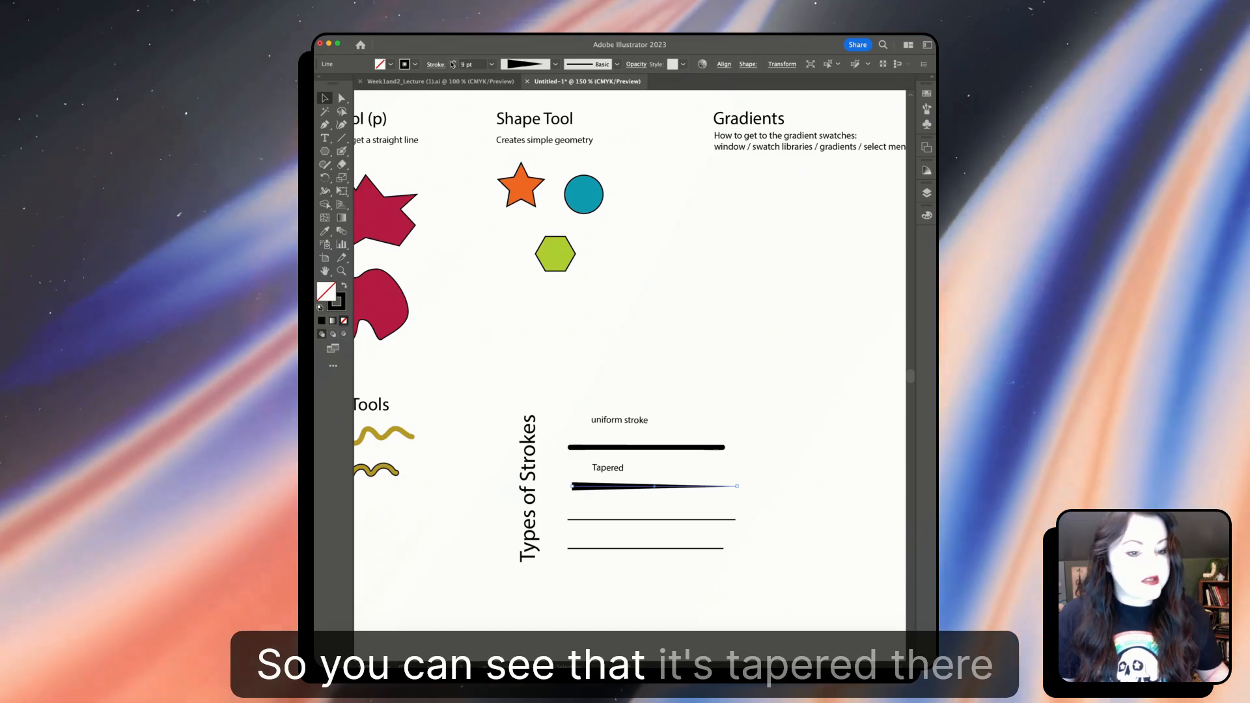
left_click(795, 391)
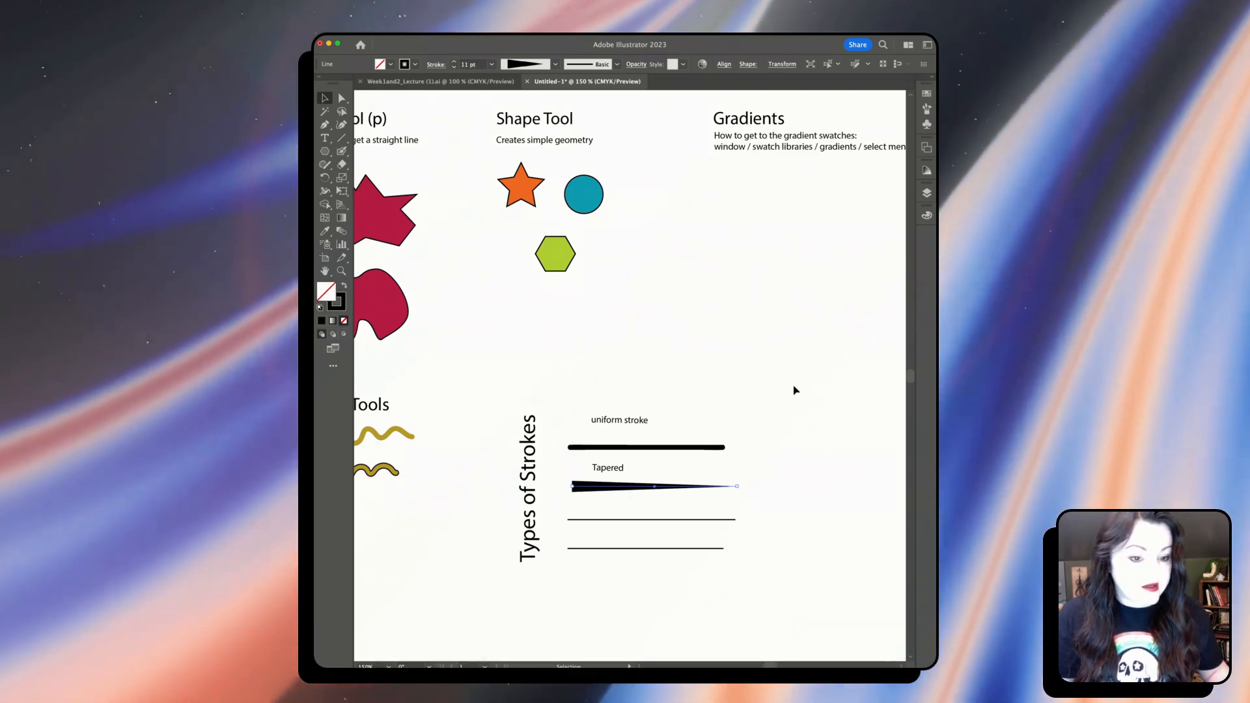
Step: Give the third line a 10 pt stroke with the width profile that narrows toward both ends
left_click(653, 489)
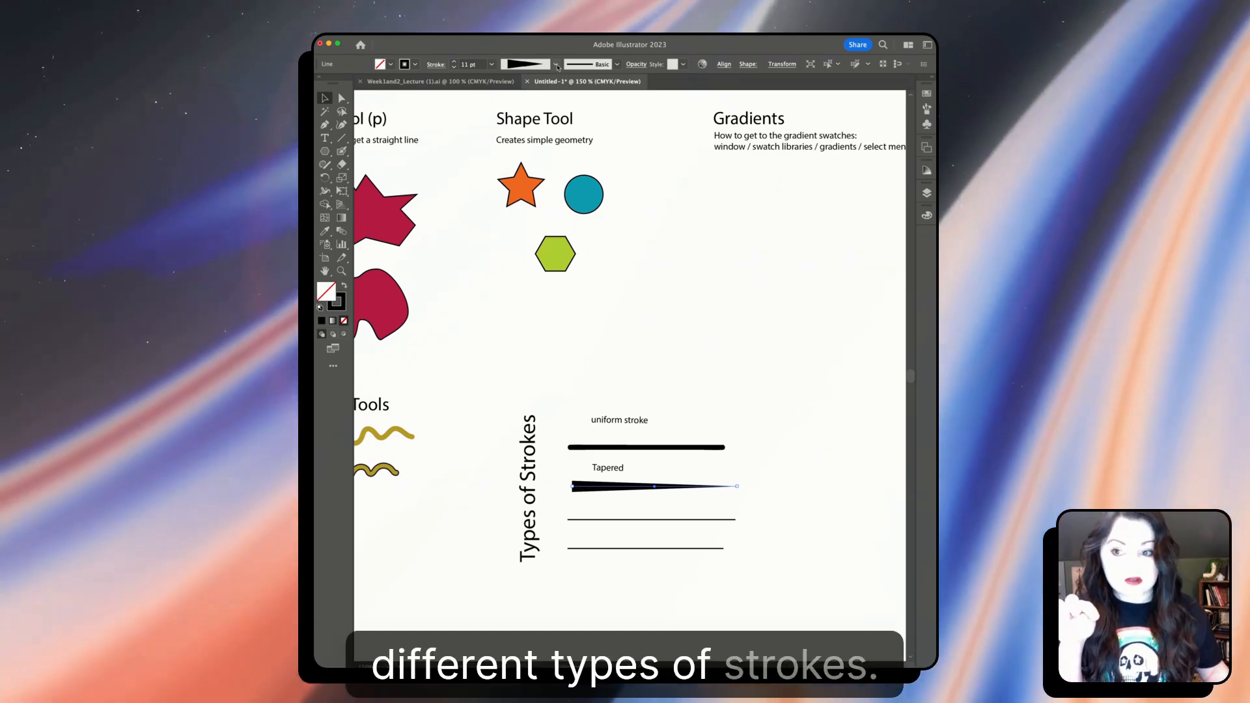
left_click(641, 524)
left_click(642, 520)
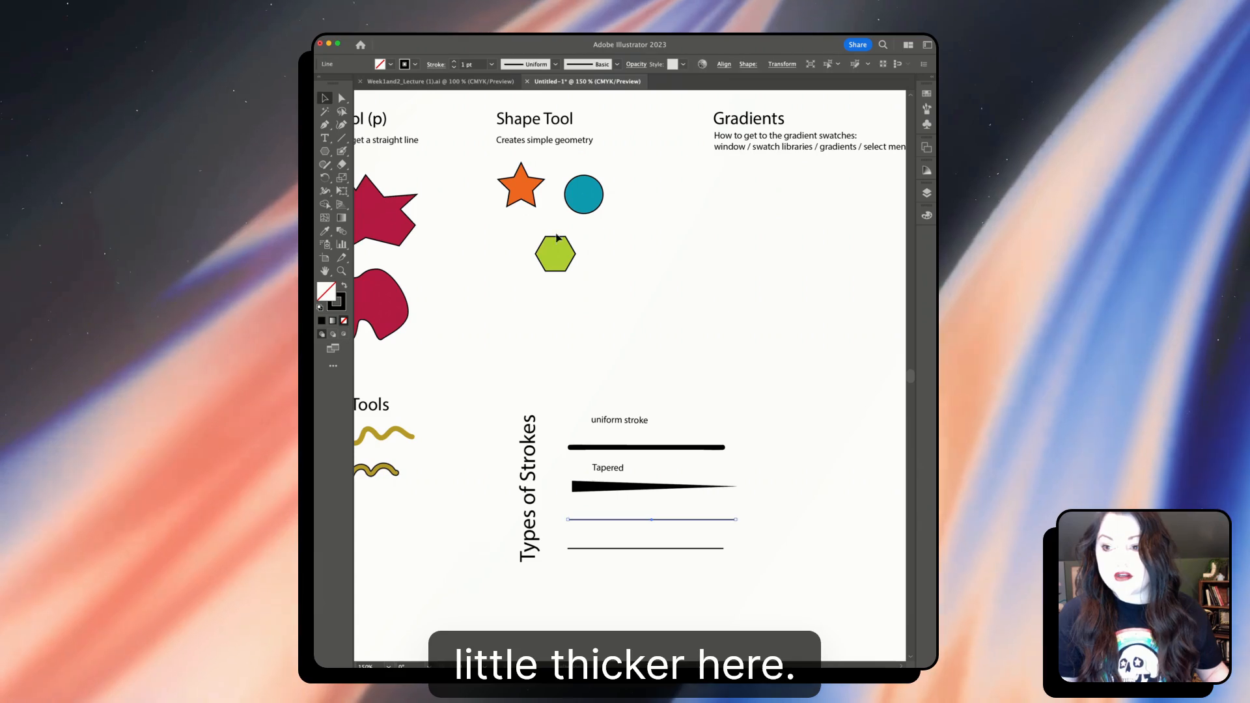
left_click(455, 61)
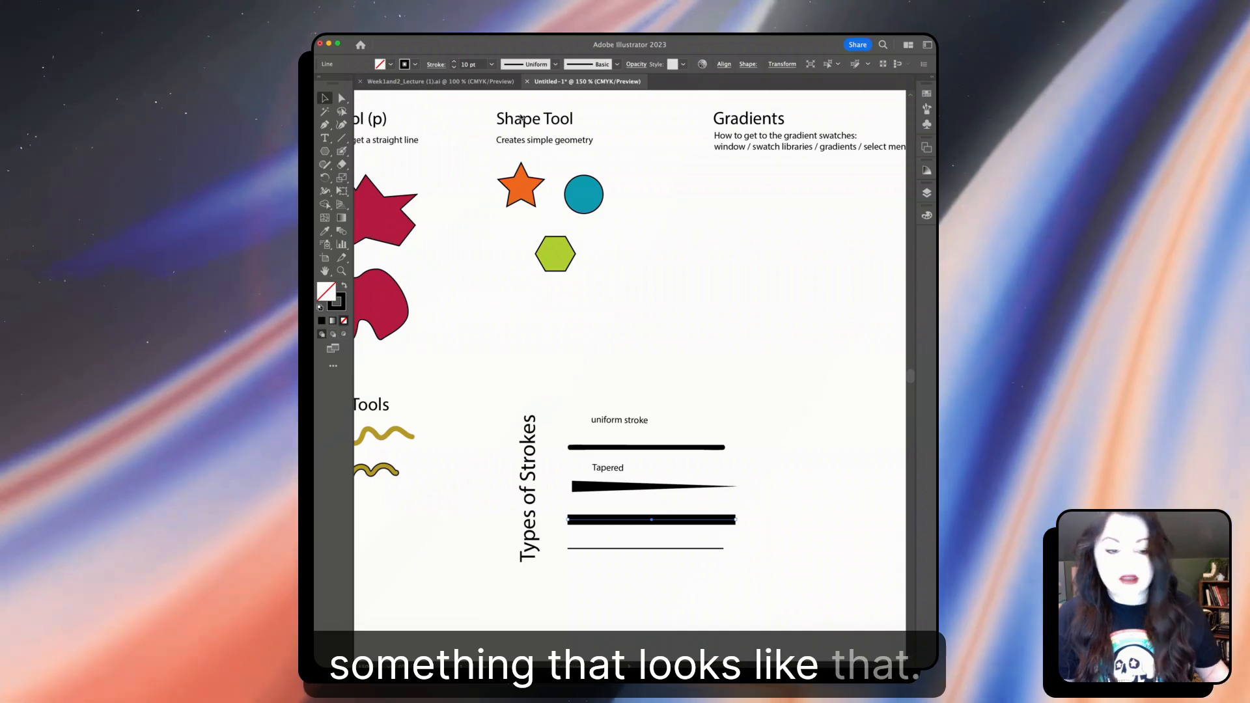
left_click(743, 409)
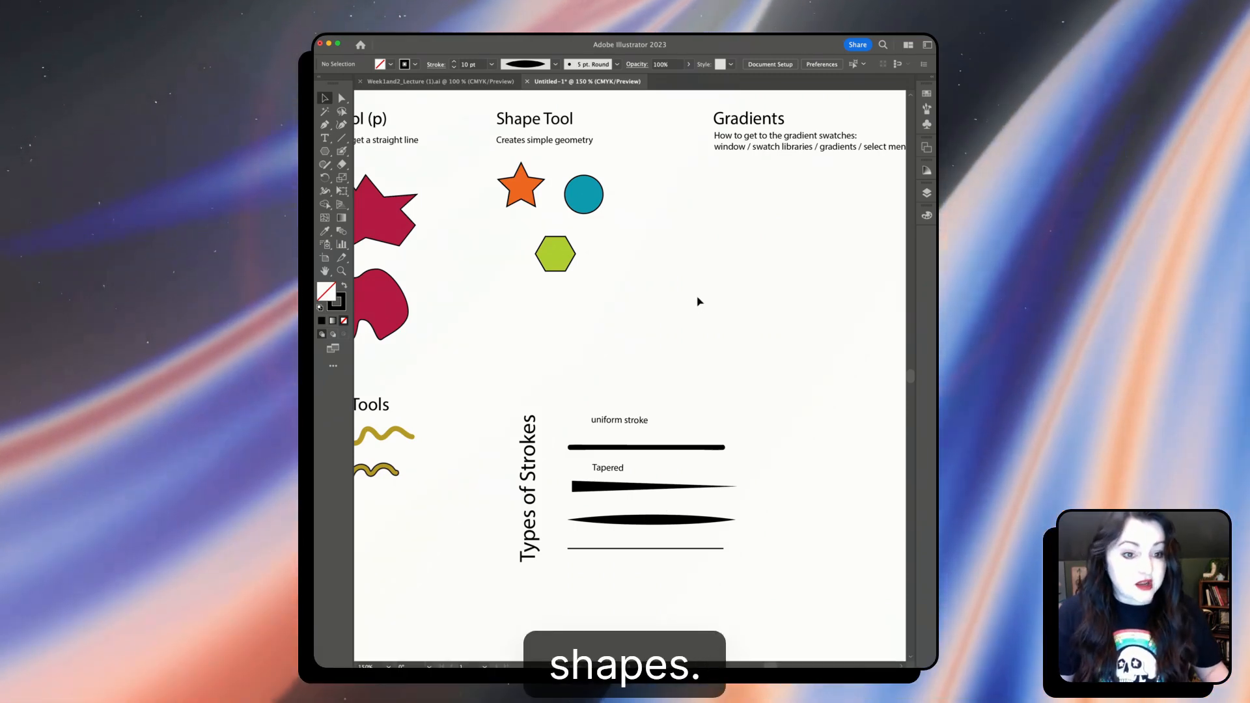
Step: Copy the blue circle from the Shape Tool section and place two copies side by side above the "uniform stroke" label
left_click(586, 195)
key("super+c")
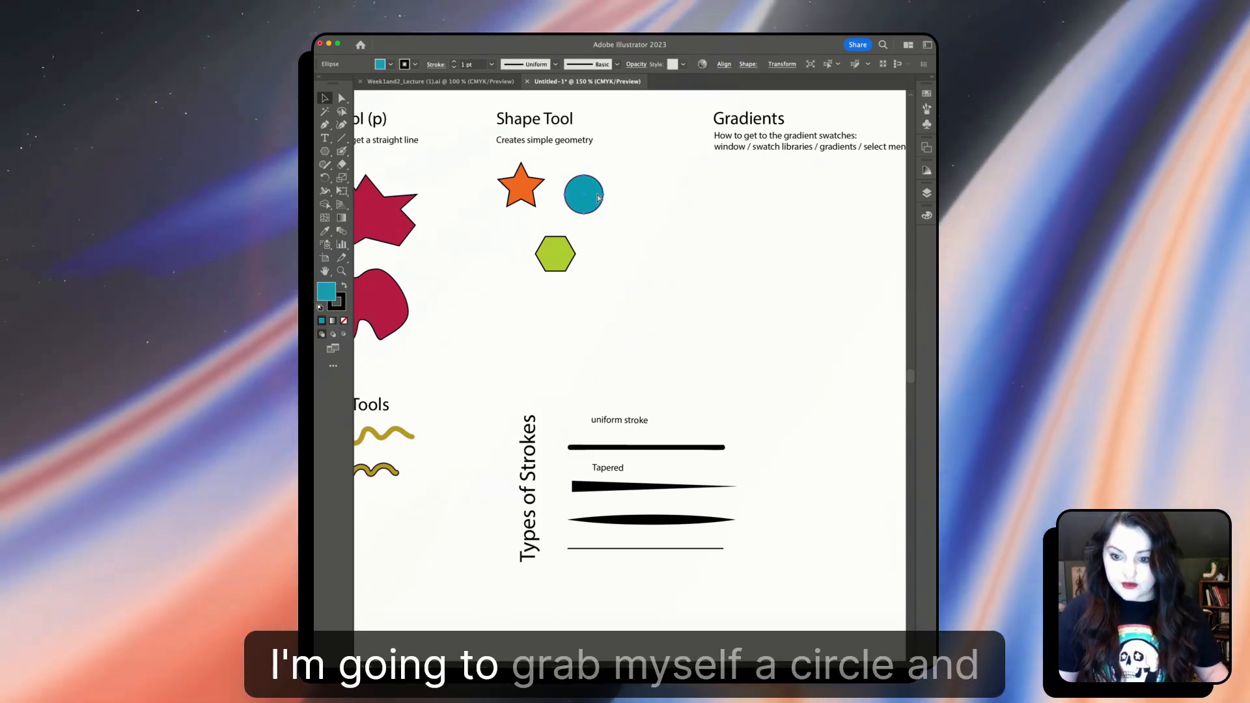
key("super+v")
left_click_drag(632, 381, 591, 385)
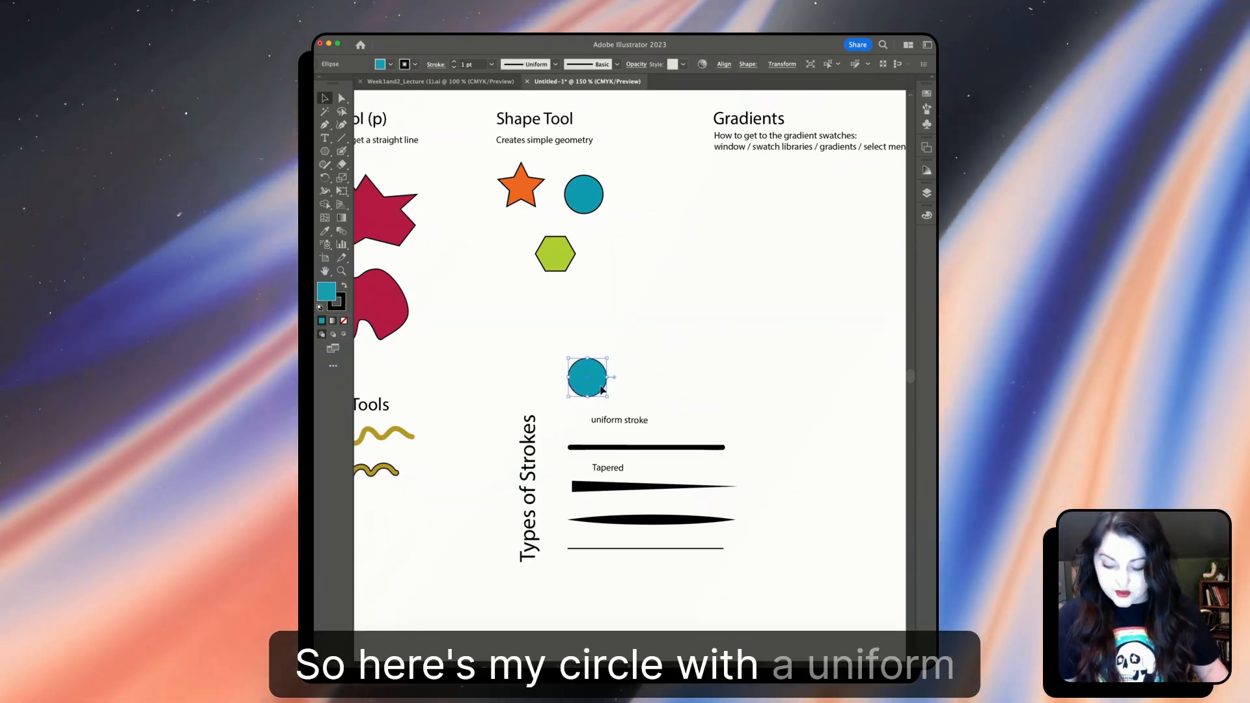
left_click_drag(591, 377, 675, 378)
key("super+c")
key("super+f")
Step: Copy the tapered line's 11 pt stroke to the right-hand circle with the Eyedropper and apply the one-sided tapered width profile
key("i")
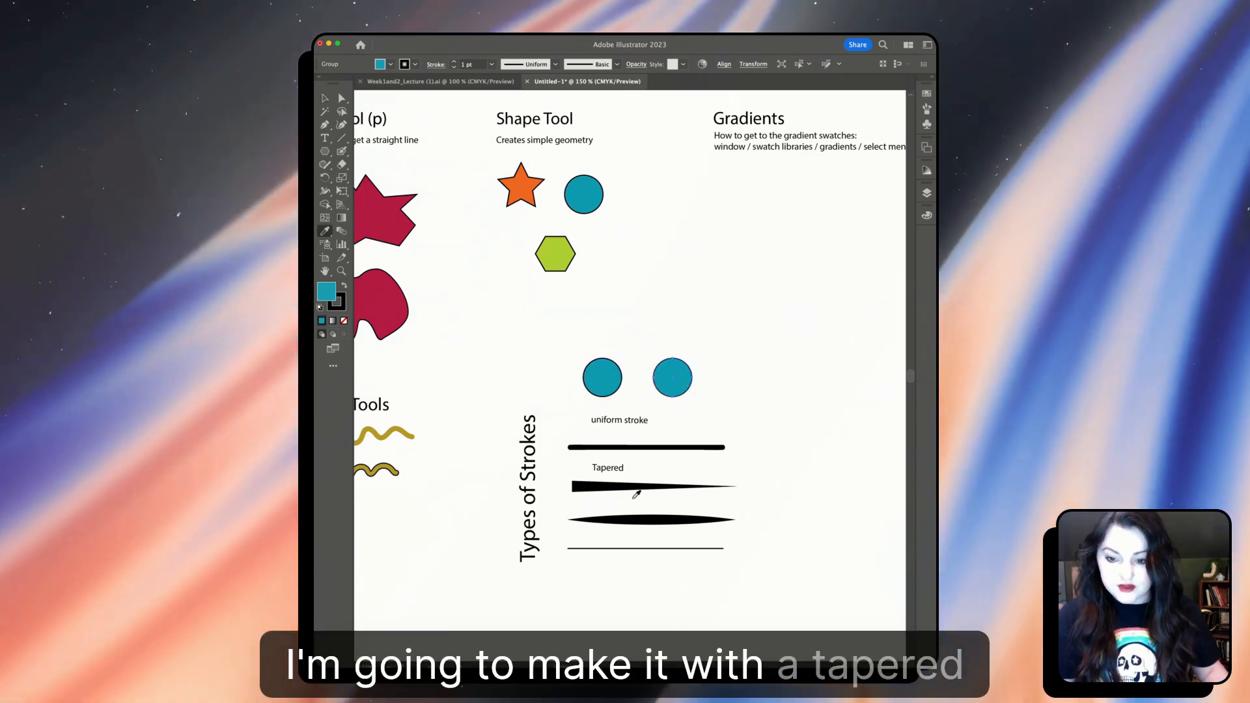
left_click(635, 492)
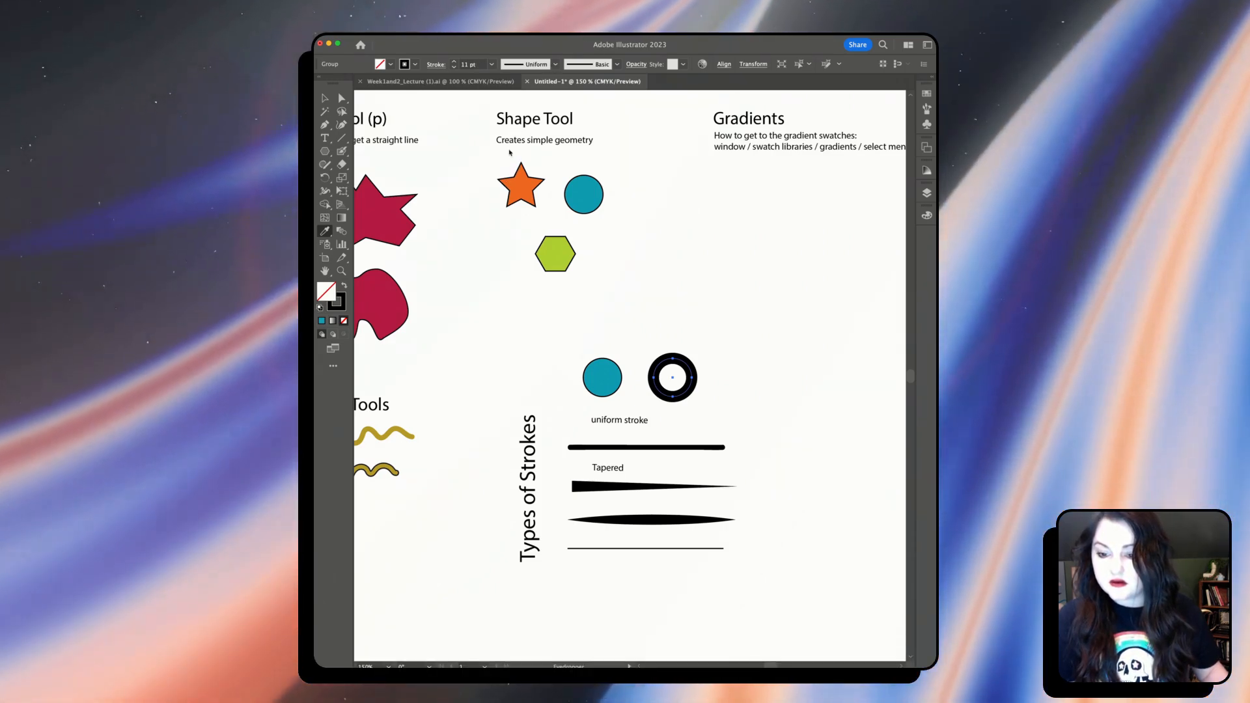
left_click(528, 63)
left_click(512, 153)
left_click(325, 98)
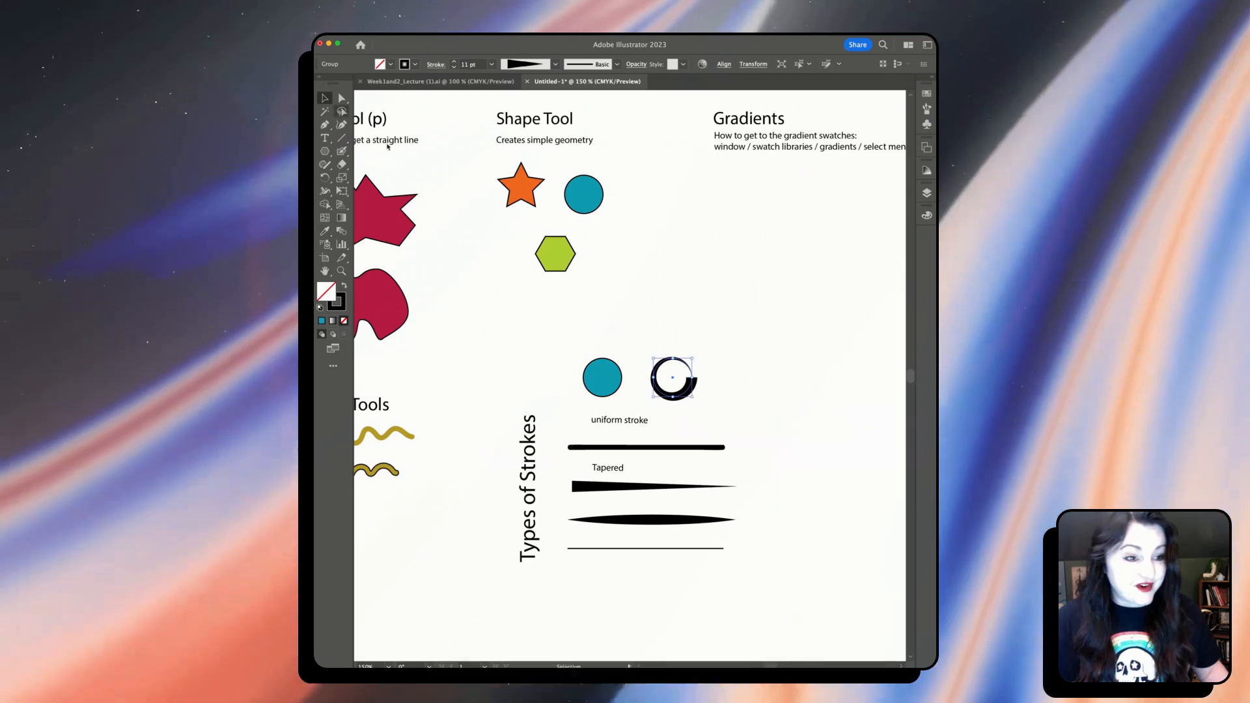
left_click(670, 330)
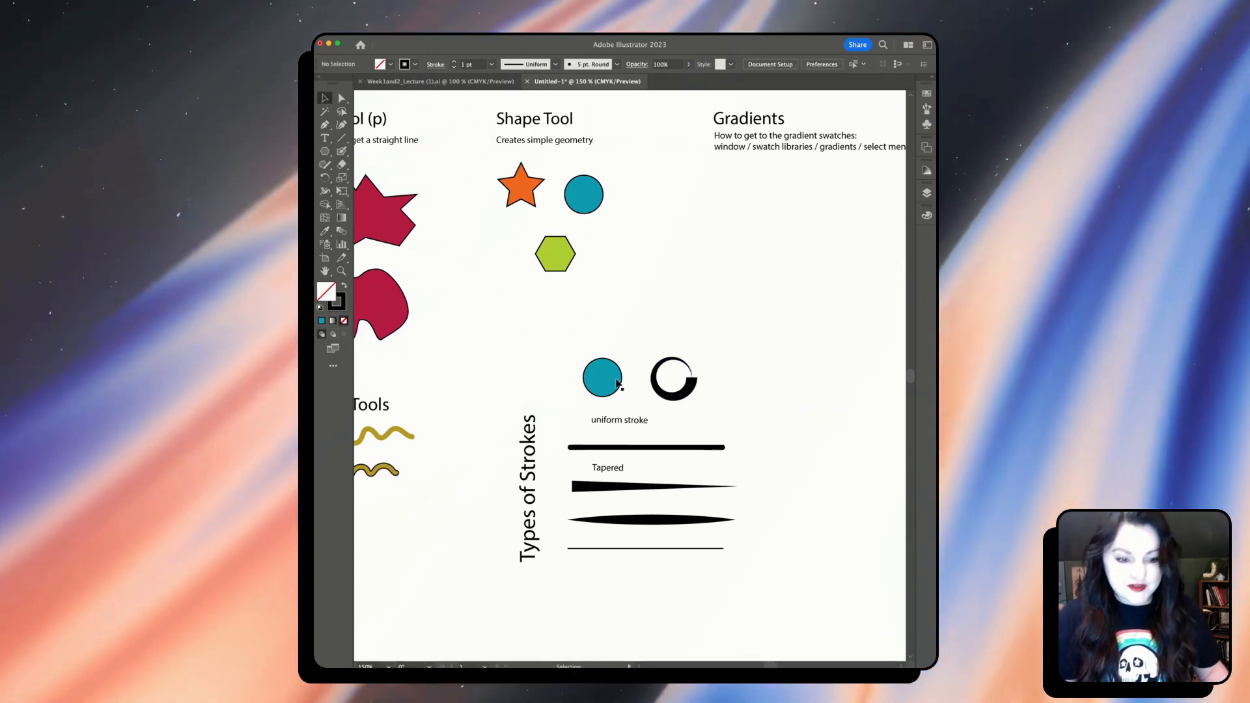
Step: Duplicate the left blue circle and place the copy to the right of the black ring
left_click(606, 386)
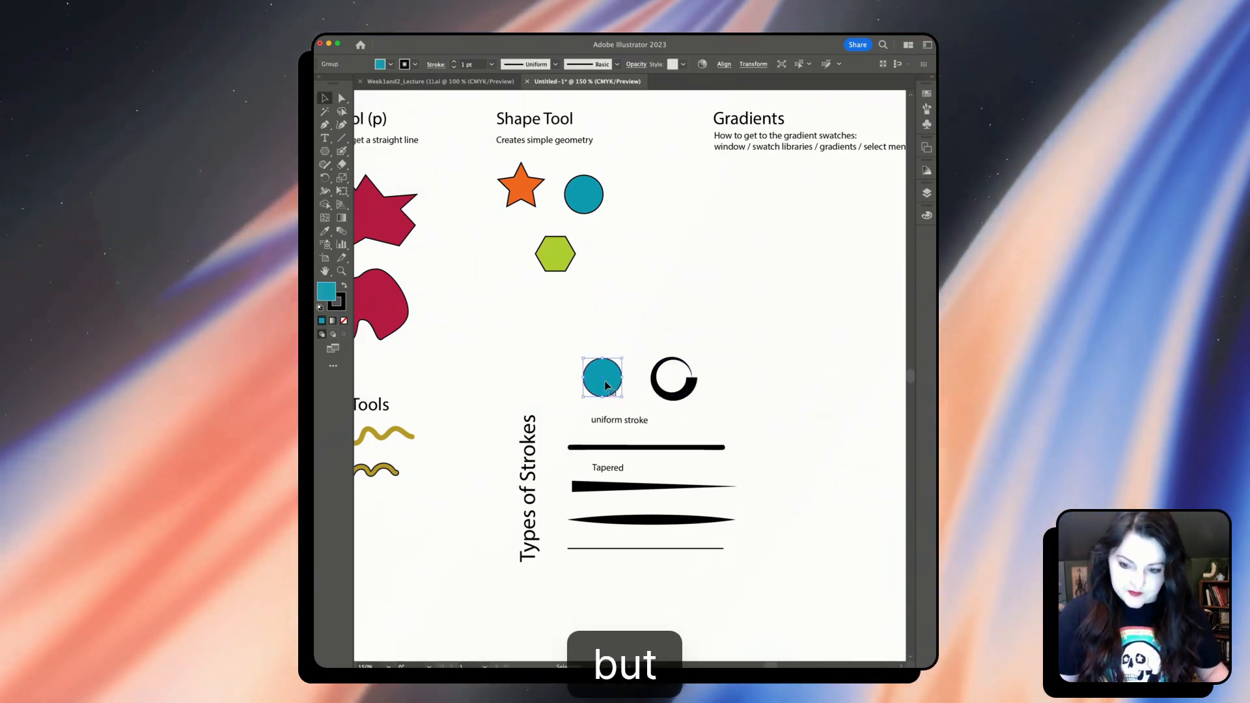
left_click_drag(605, 385, 743, 384)
left_click(644, 520)
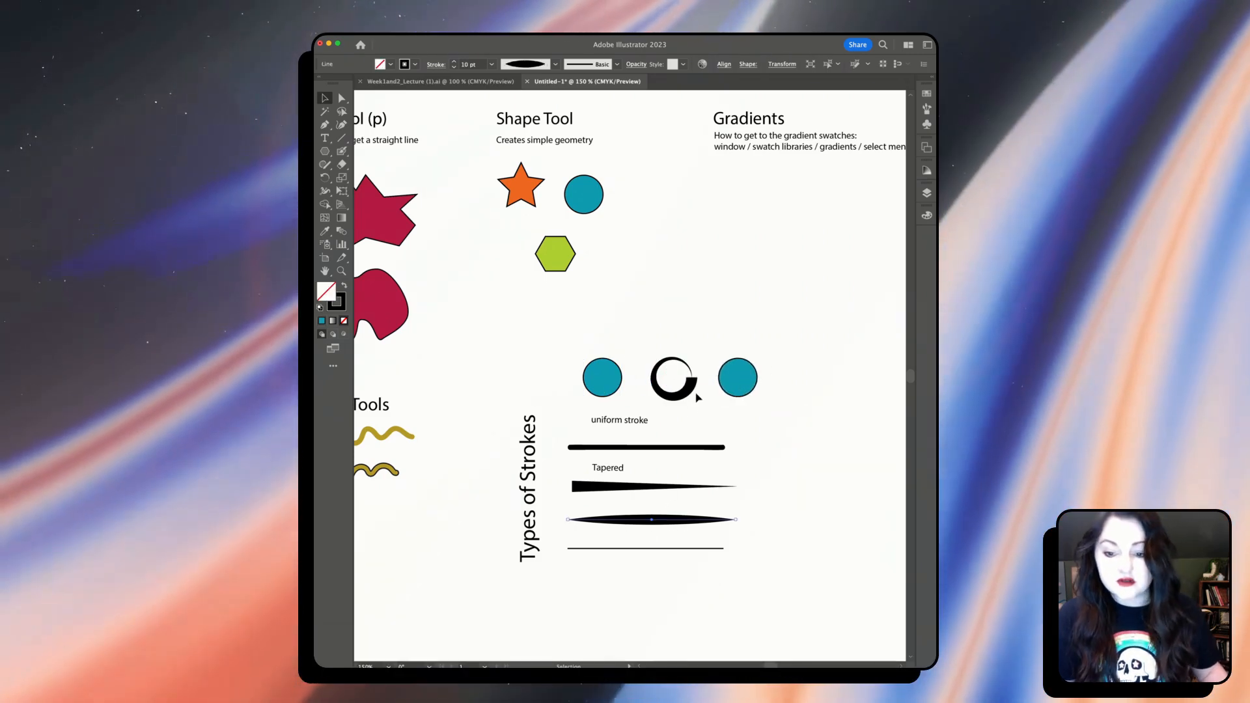
Step: Give the rightmost circle a 4 pt stroke with the width profile that narrows toward both ends
left_click(738, 380)
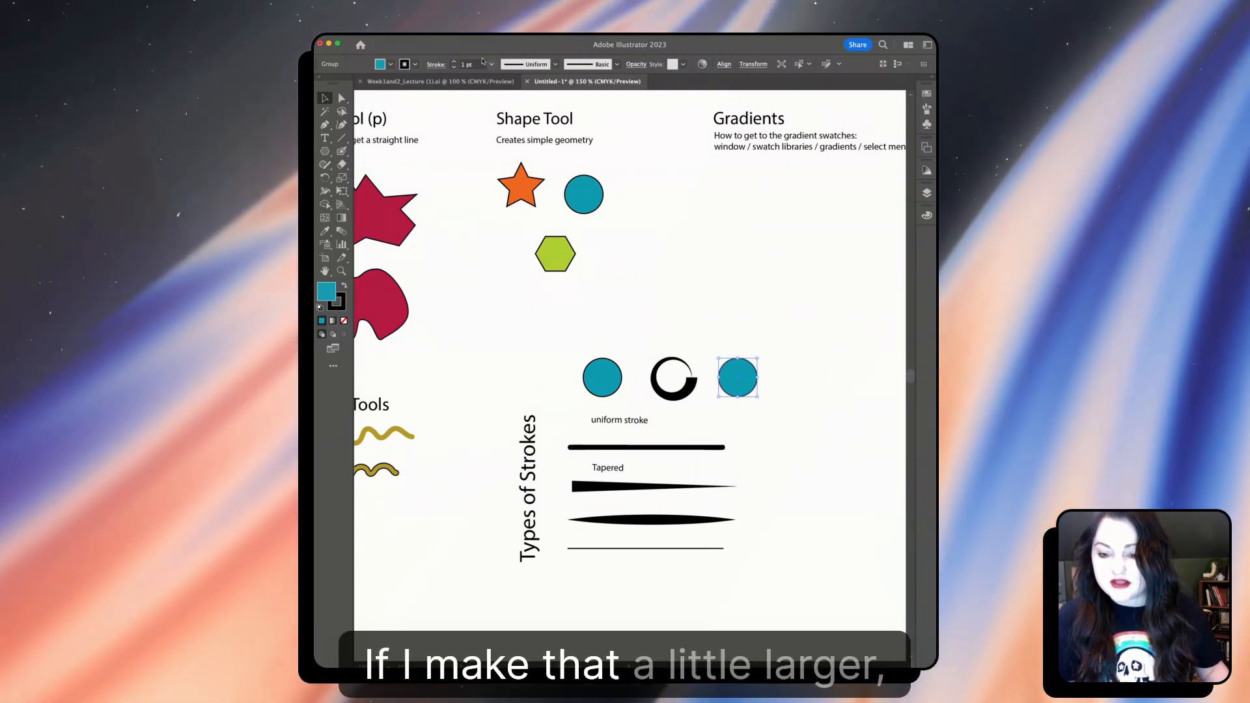
left_click(455, 63)
left_click(455, 62)
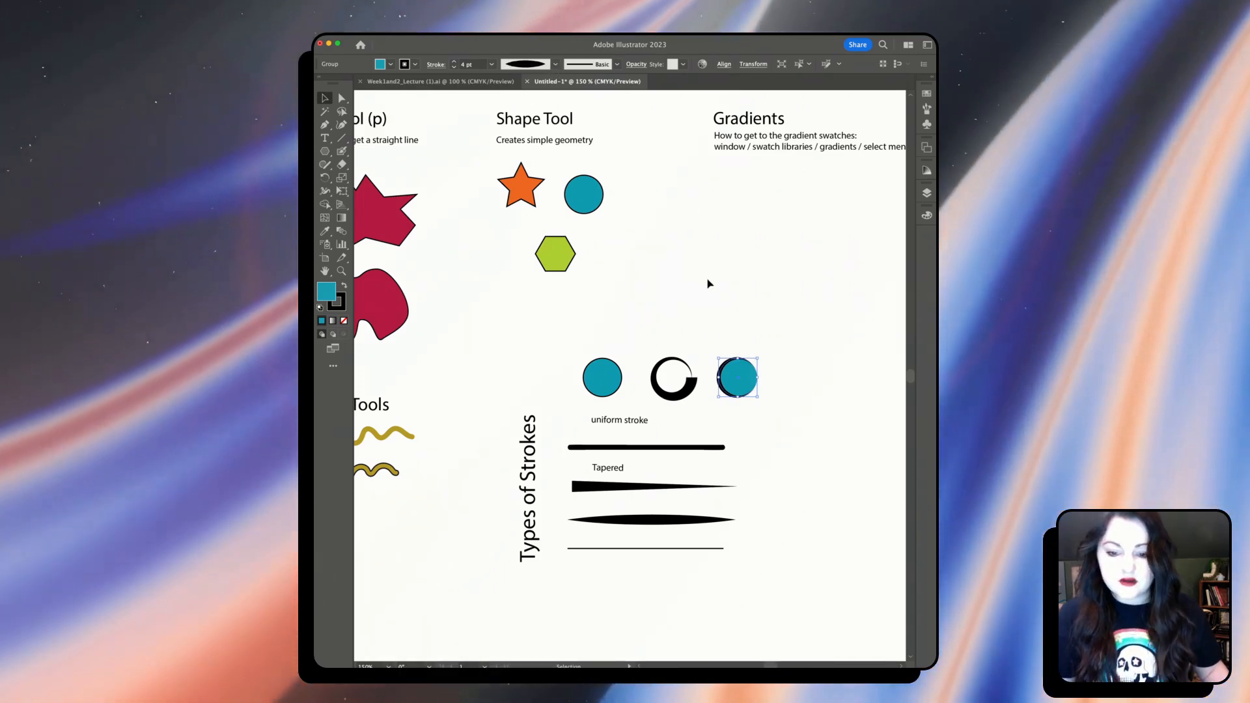
left_click(709, 284)
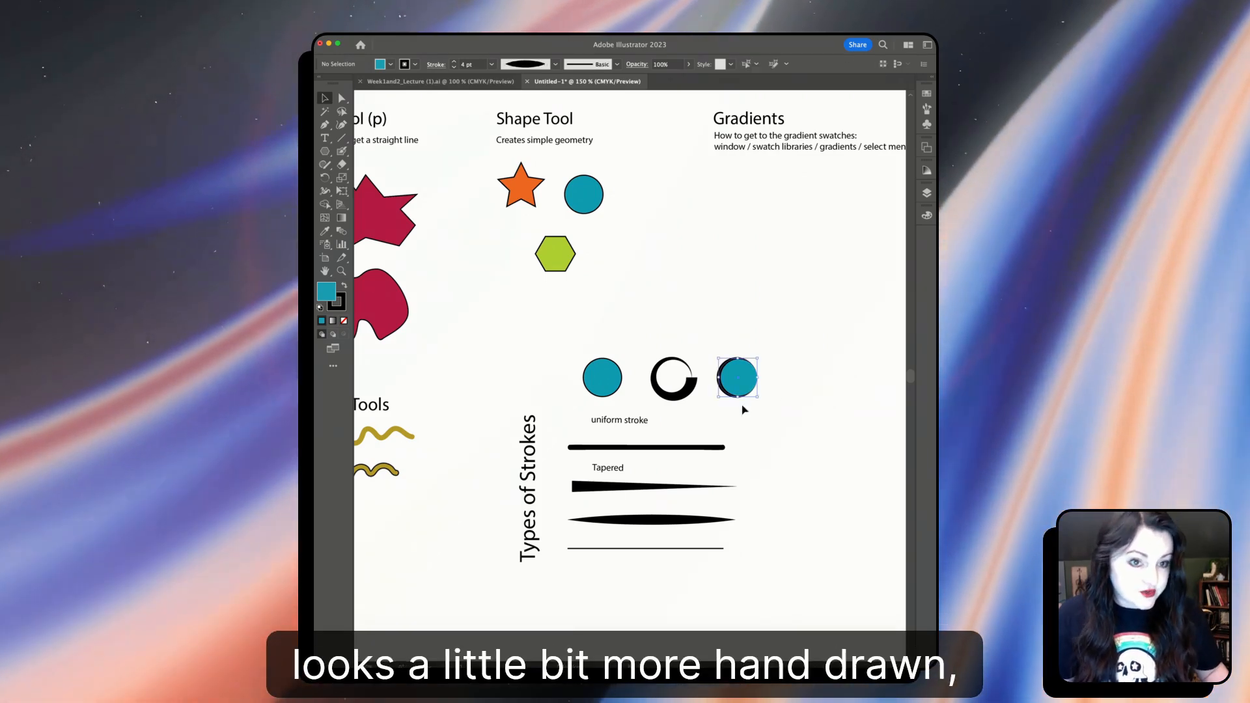
left_click(748, 368)
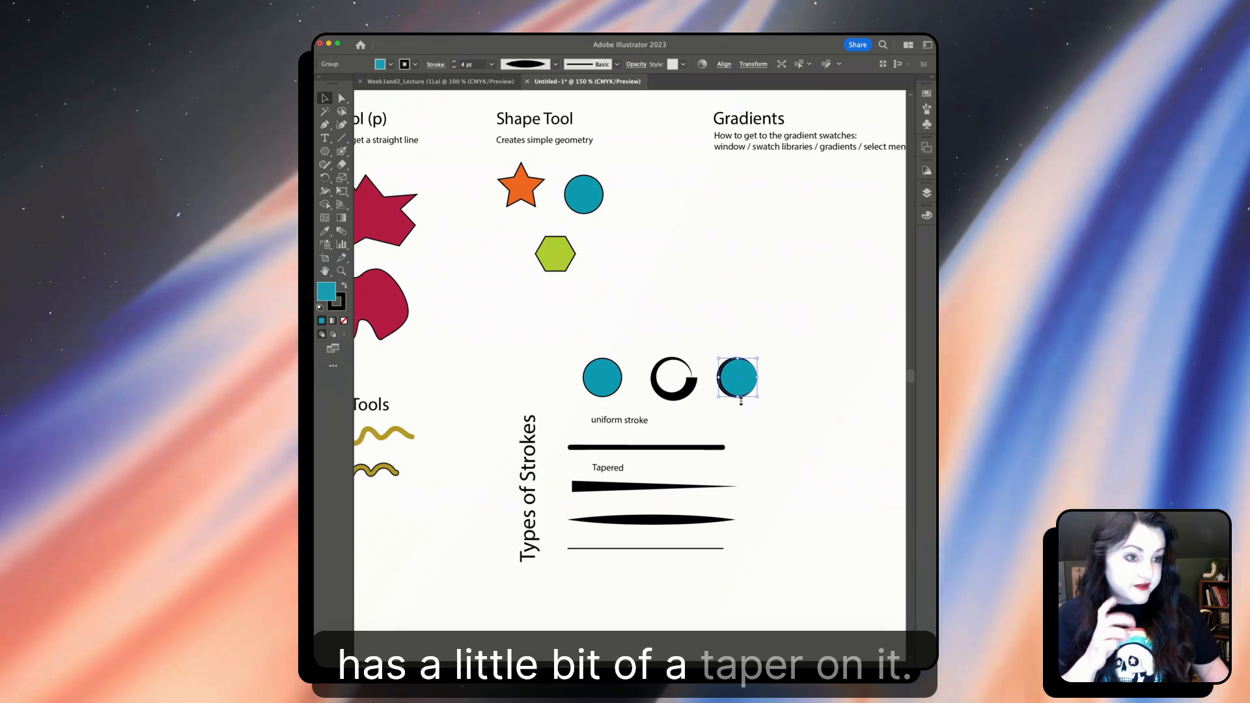
Step: Create two blue hexagons with a black 1 pt stroke side by side below the Gradients text
left_click(605, 384)
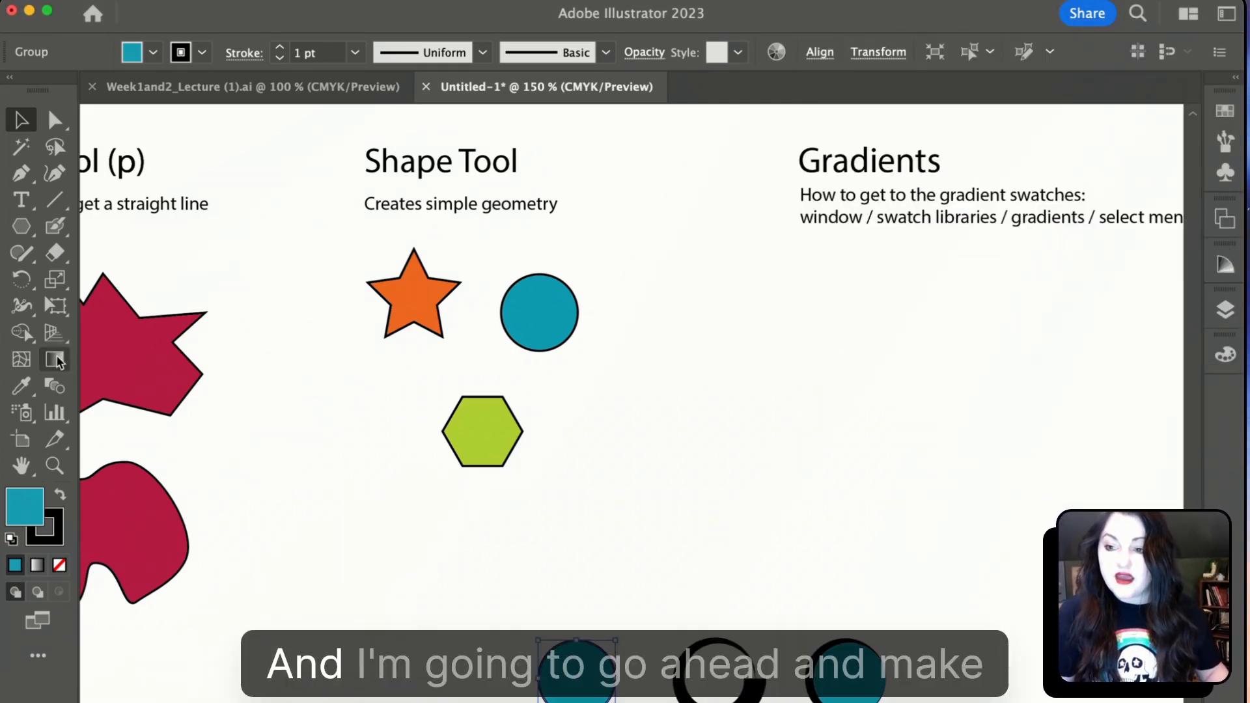
left_click(21, 226)
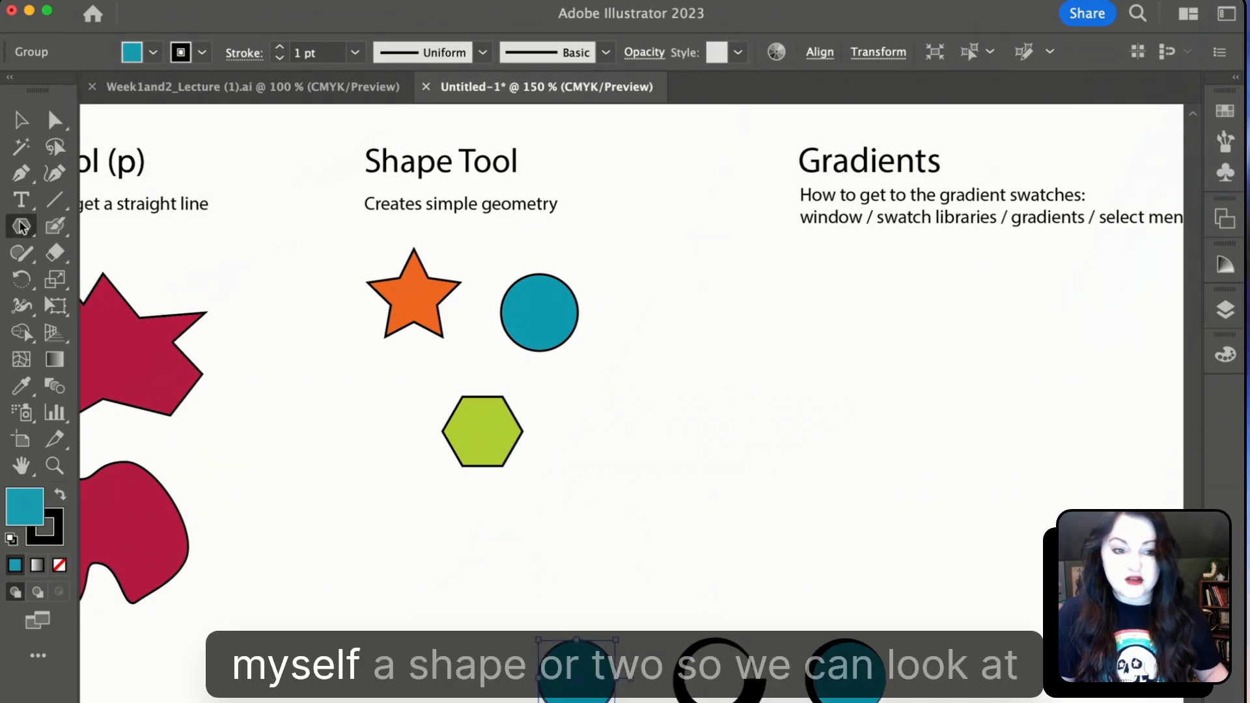
left_click_drag(820, 304, 1045, 397)
key("v")
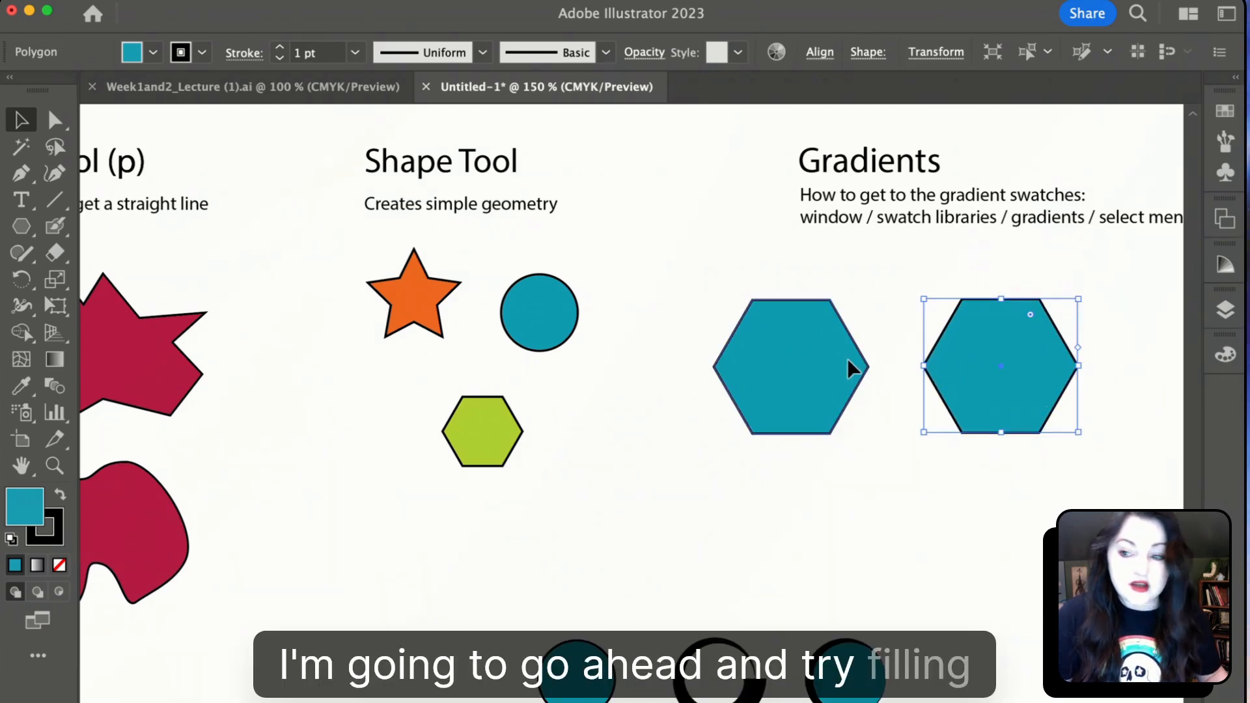
Step: Fill the left hexagon under Gradients with a black-and-white radial gradient
left_click(812, 371)
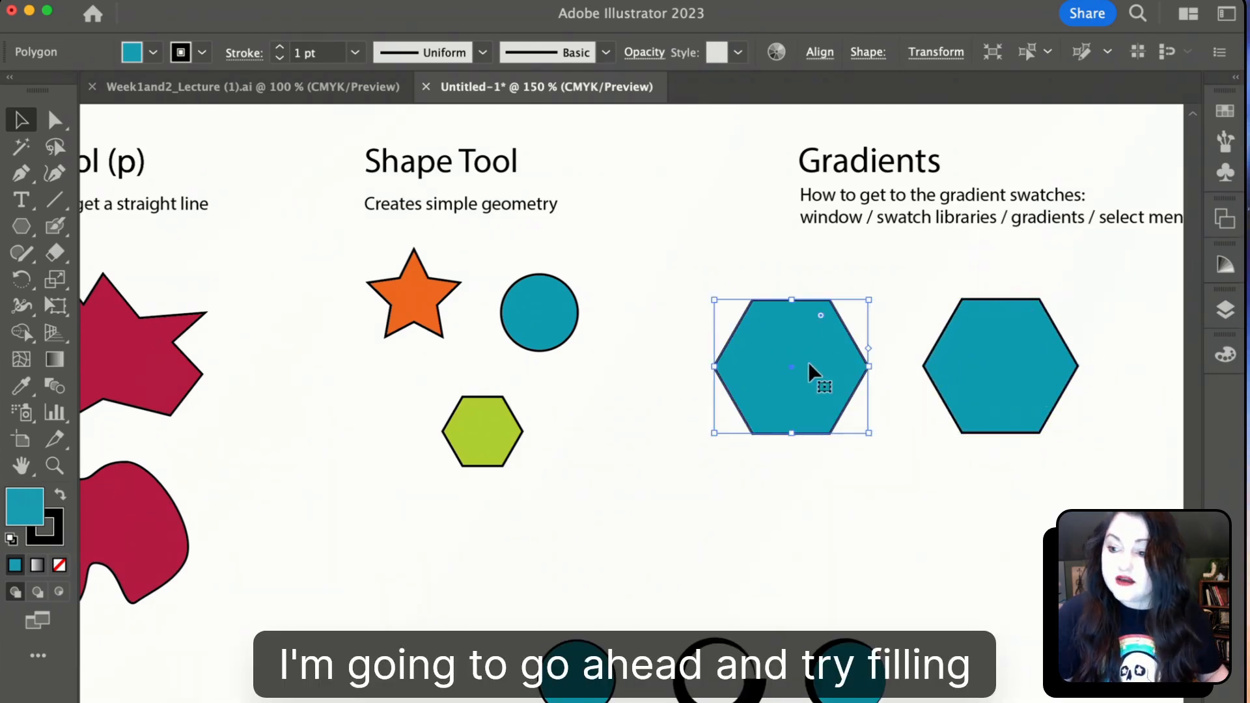
left_click(59, 366)
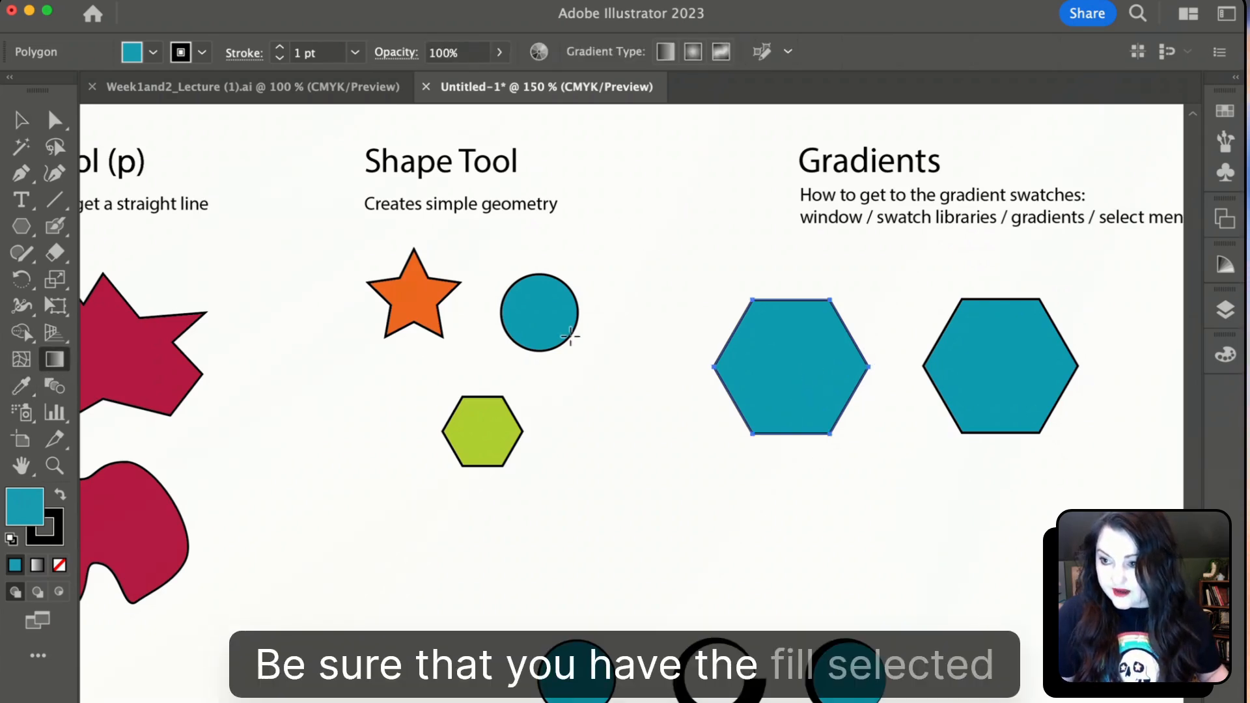
key("v")
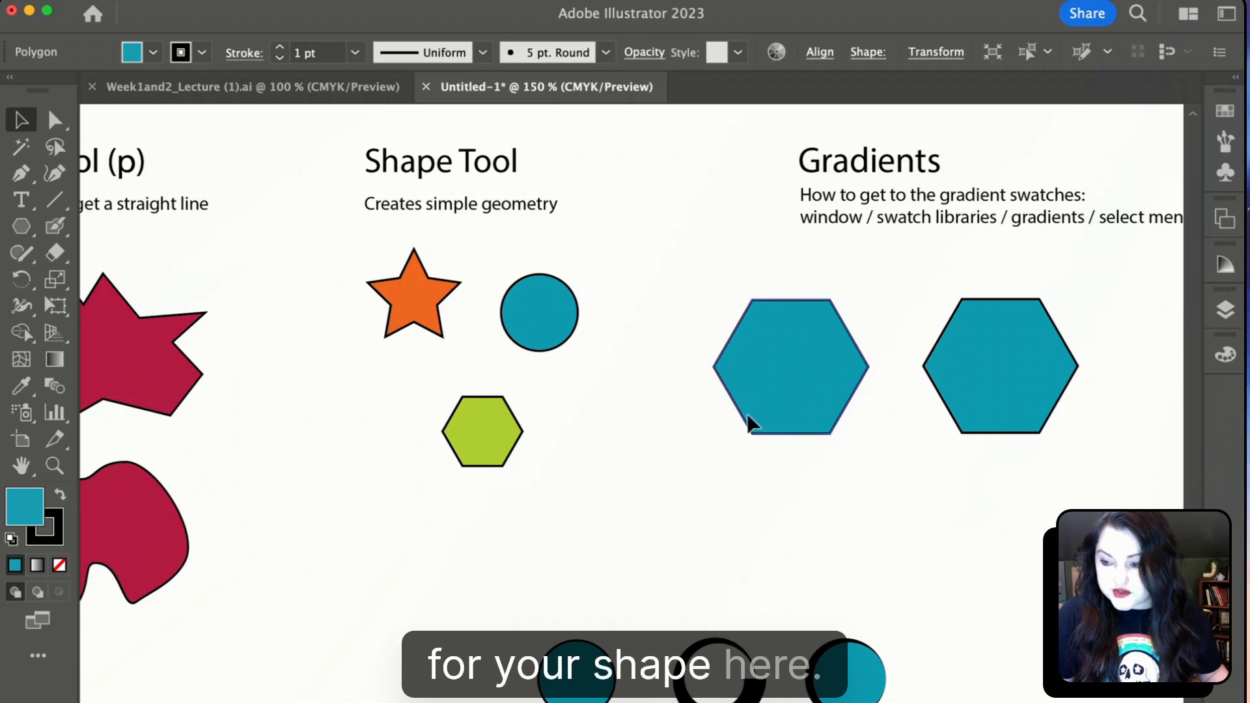
left_click(767, 405)
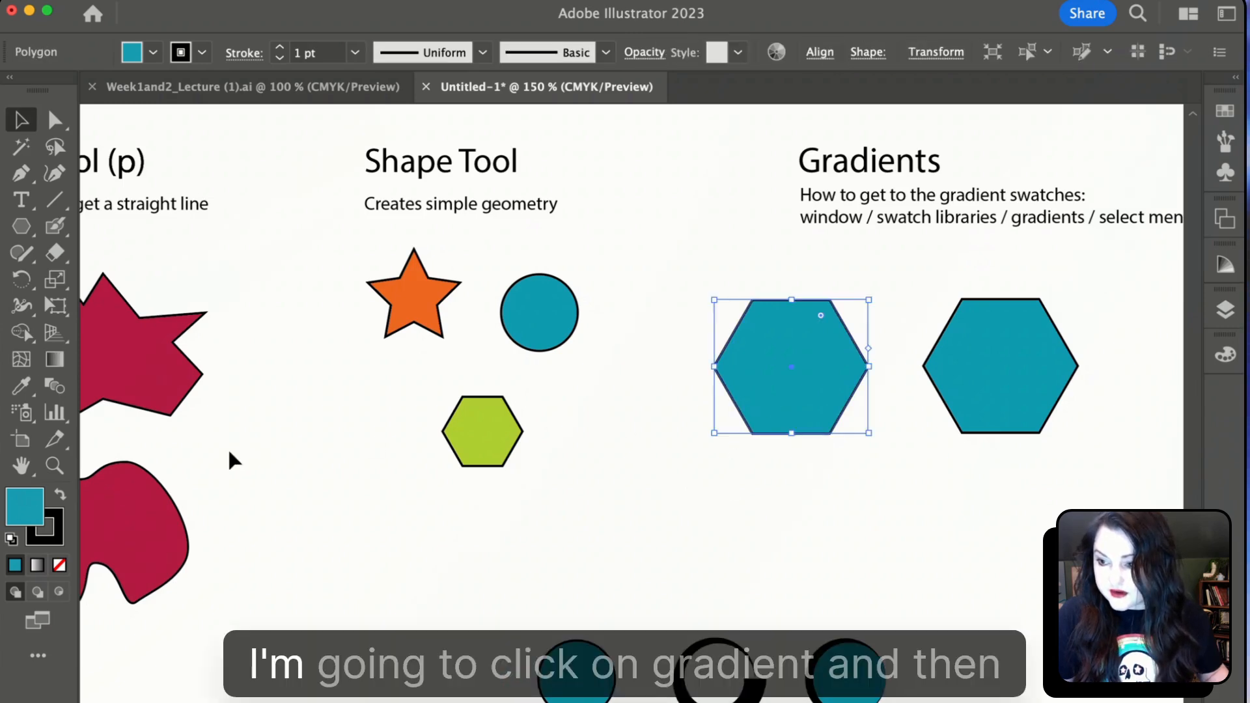
left_click(57, 359)
left_click(693, 52)
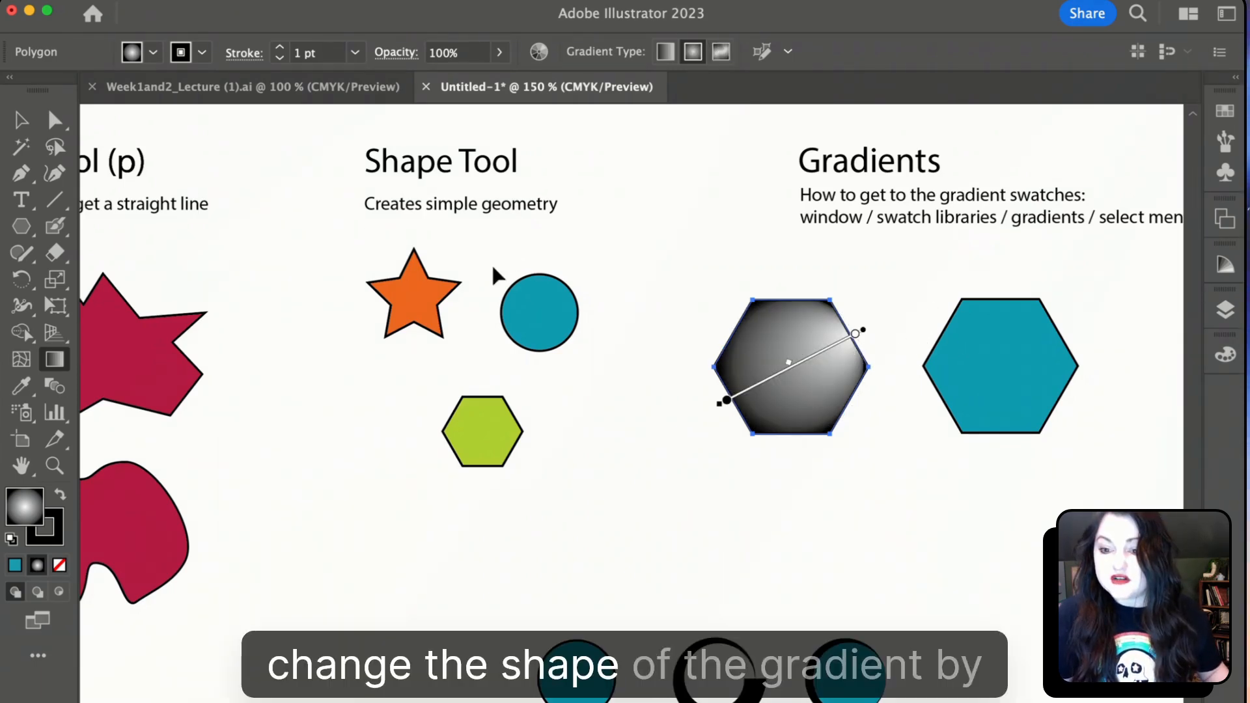
Step: Undo the gradient direction change on the left hexagon, move the white color stop outward to enlarge the center, and deselect it
key("super+z")
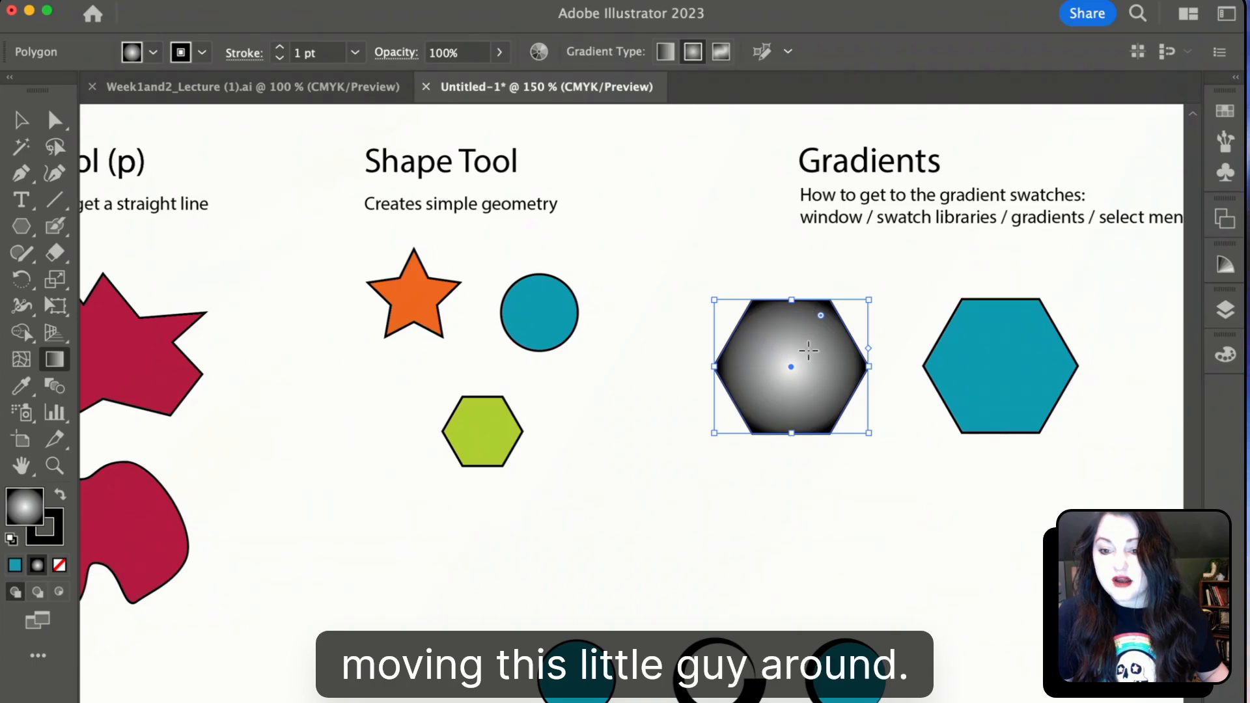
mouse_move(793, 367)
left_mouse_down()
mouse_move(837, 367)
mouse_move(812, 366)
left_mouse_up()
left_click_drag(792, 295, 789, 287)
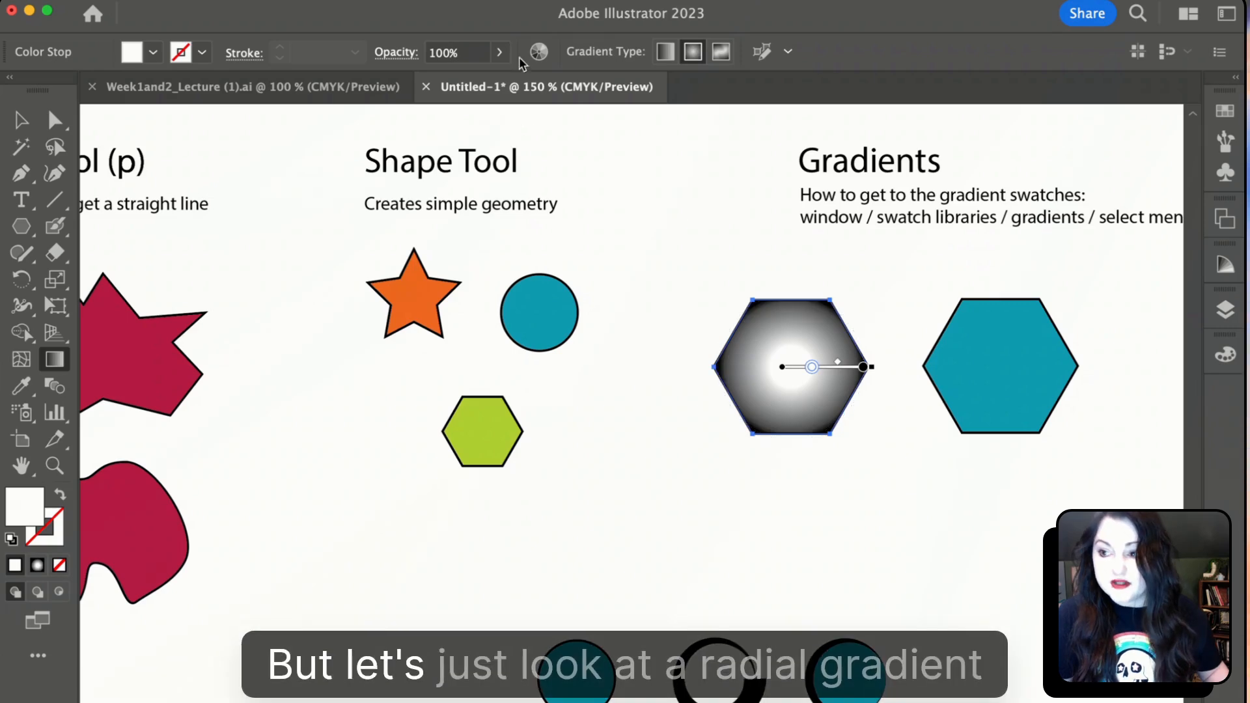
left_click(24, 119)
left_click(984, 290)
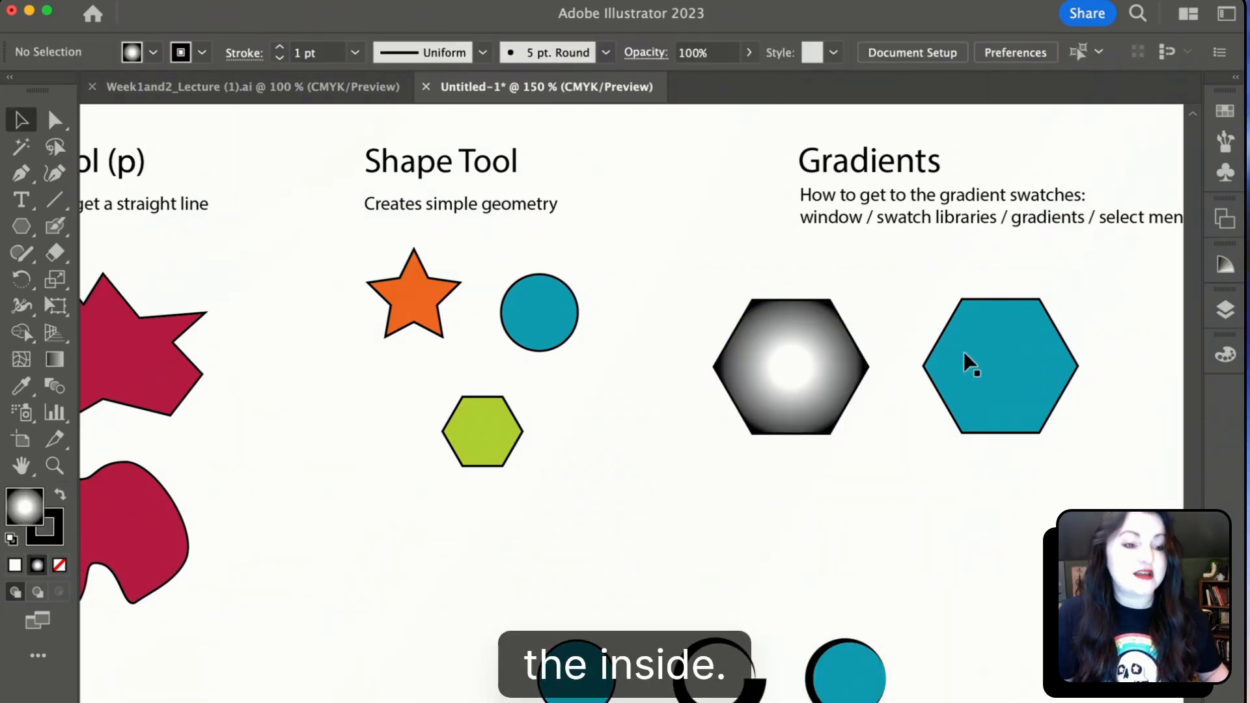
Step: Fill the right hexagon with a white-to-black linear gradient whose white color stop is moved inward
left_click(1006, 354)
scroll(787, 298, "left", 1)
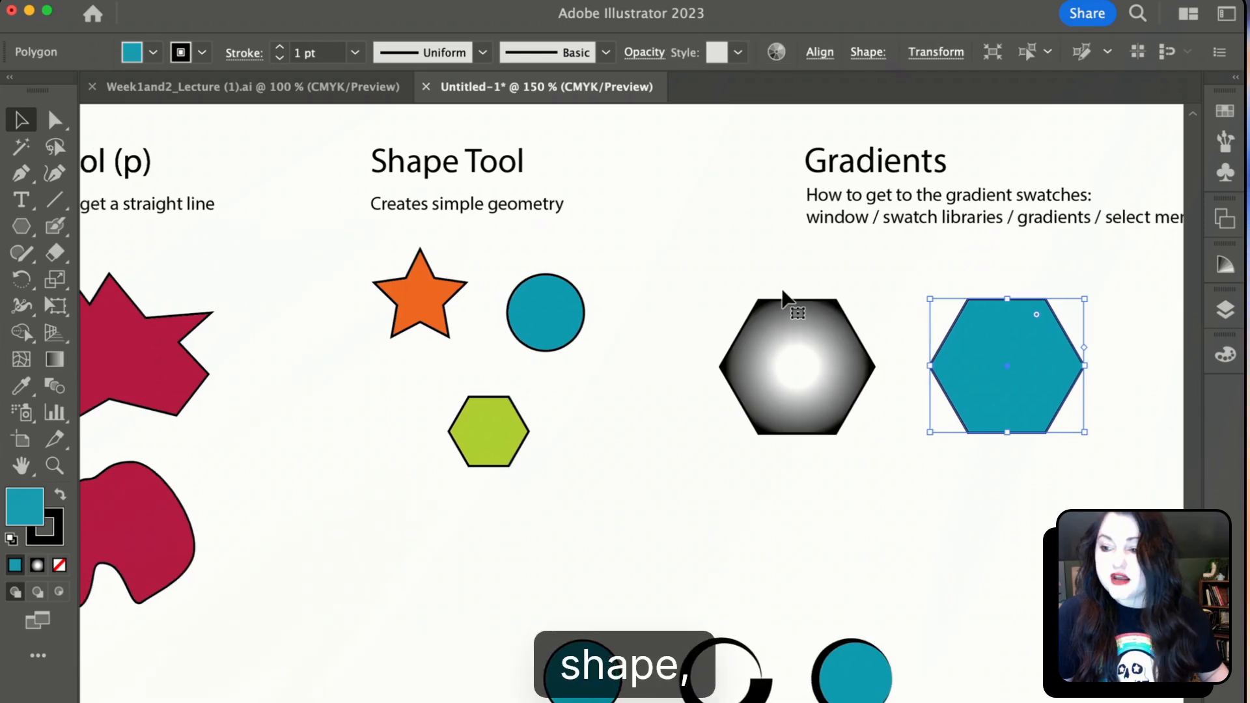
left_click(46, 363)
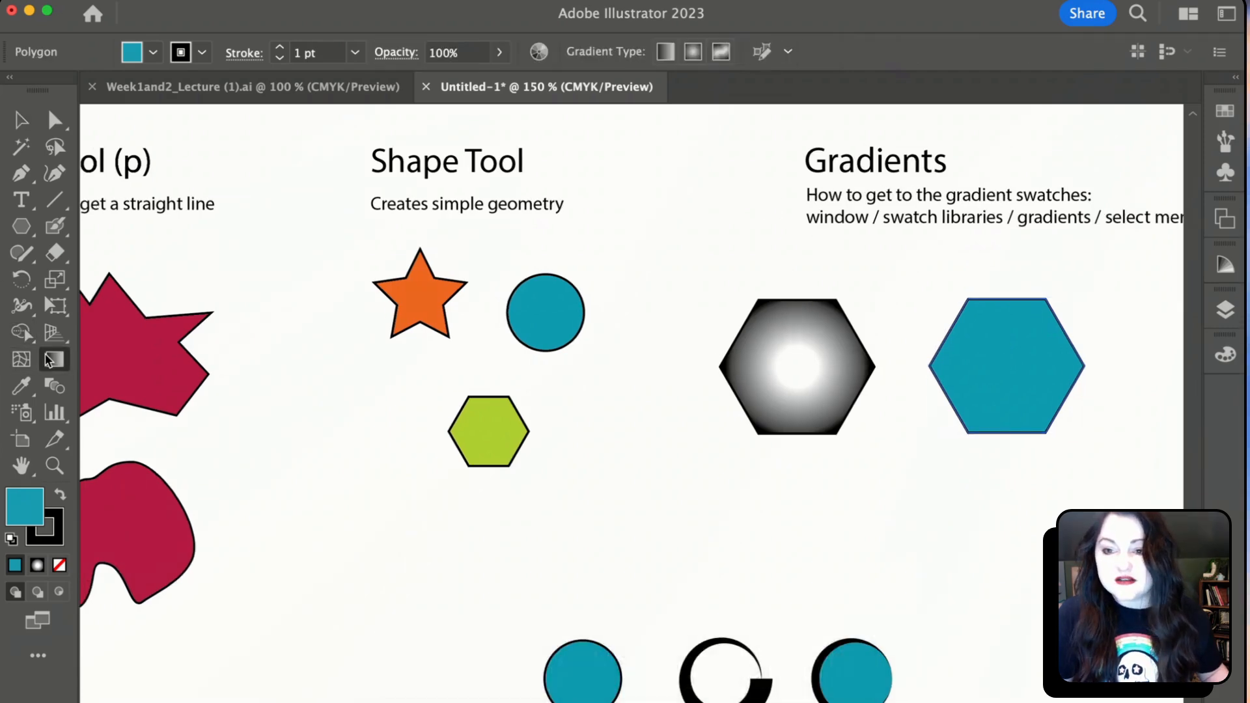
left_click(664, 52)
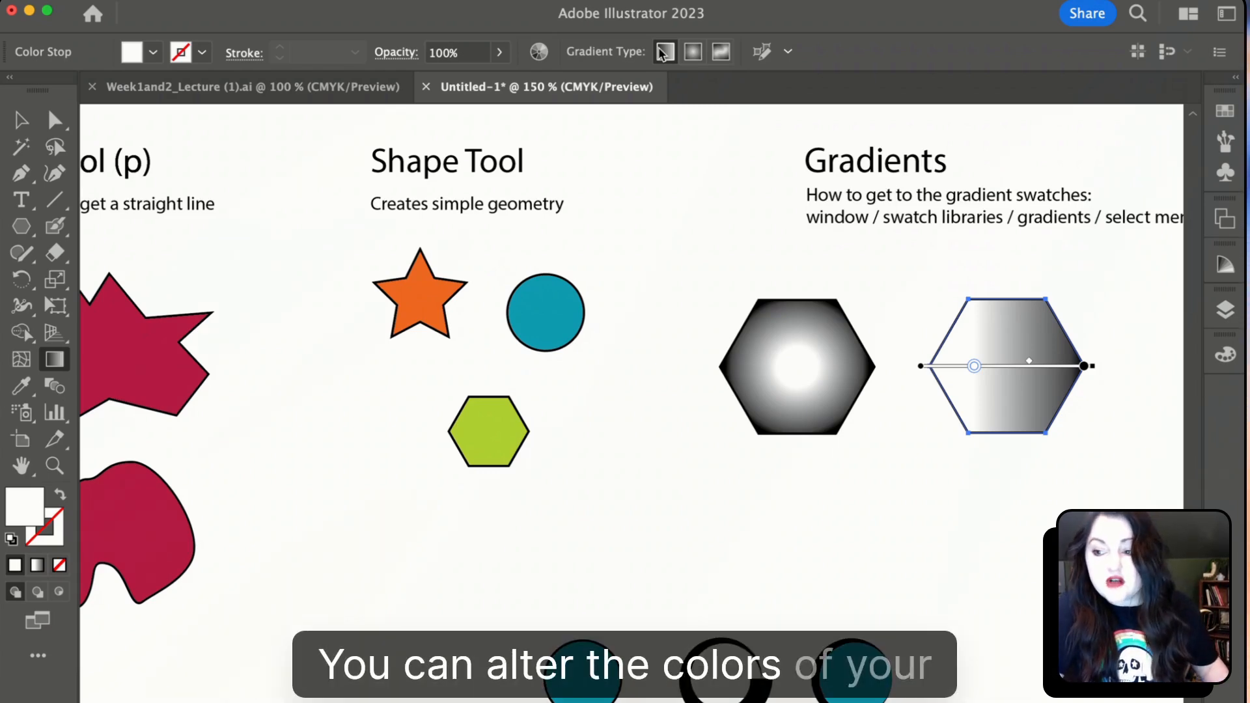
scroll(659, 112, "left", 2)
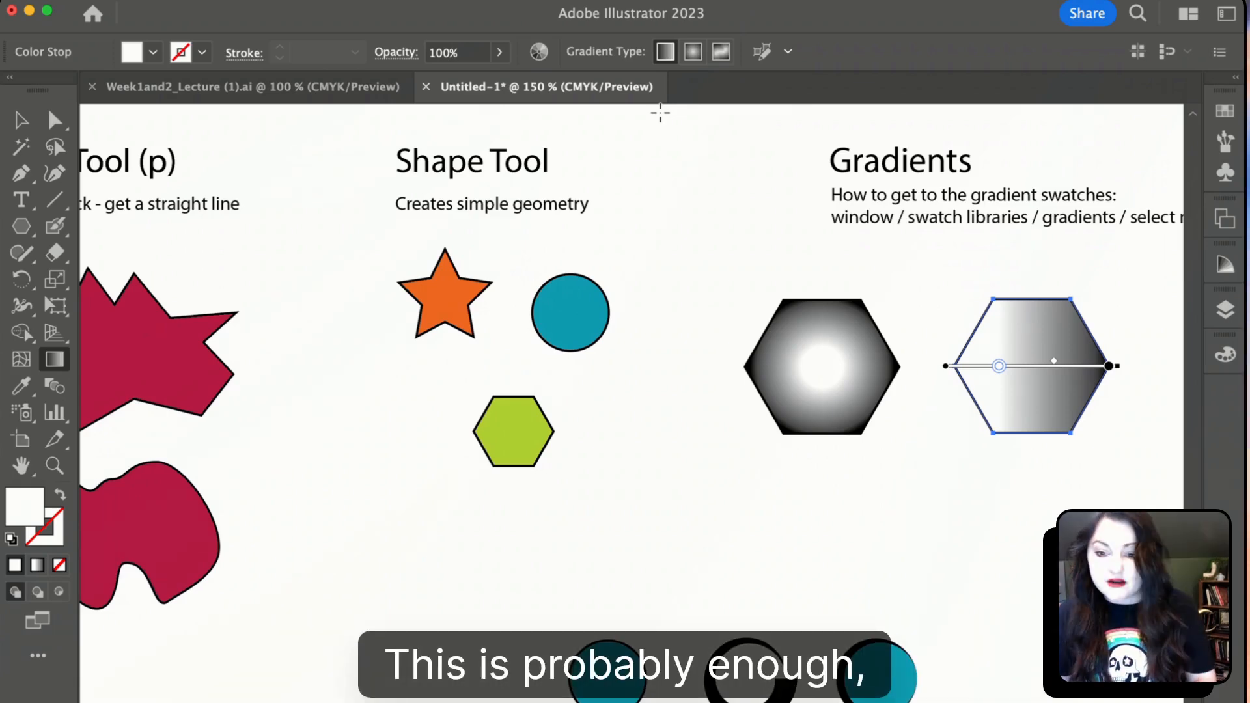
key("super+minus")
left_click_drag(581, 277, 786, 158)
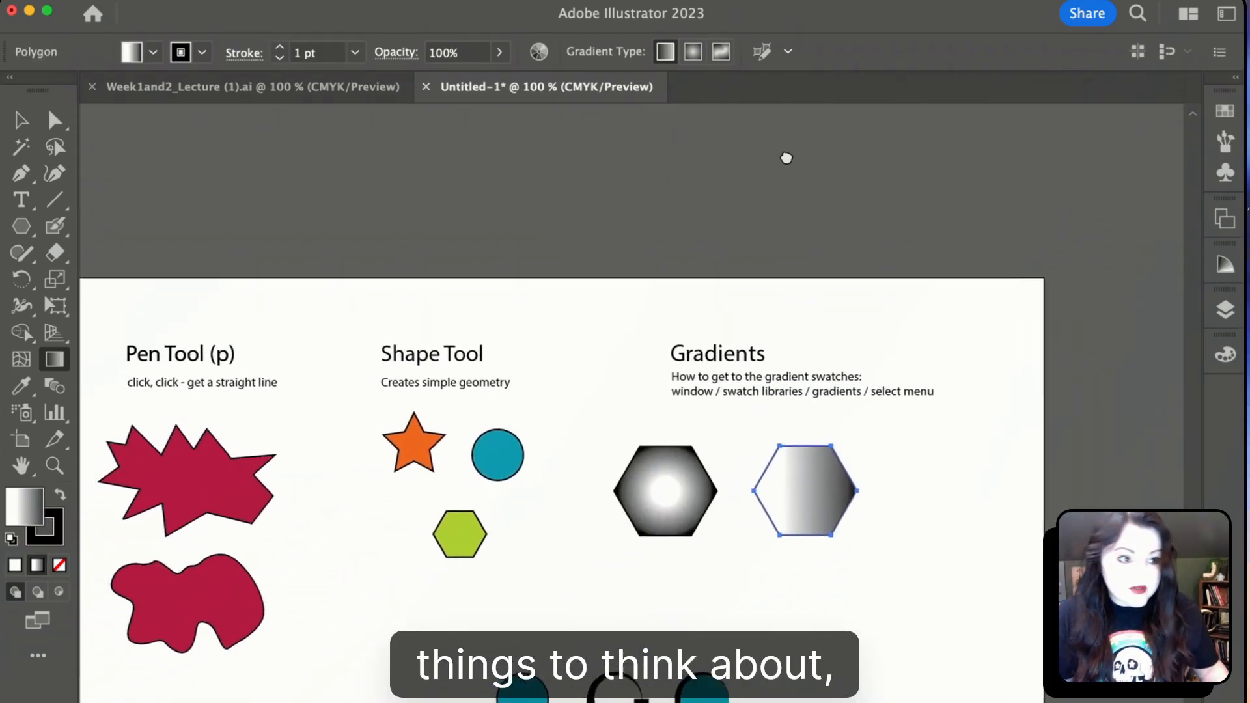